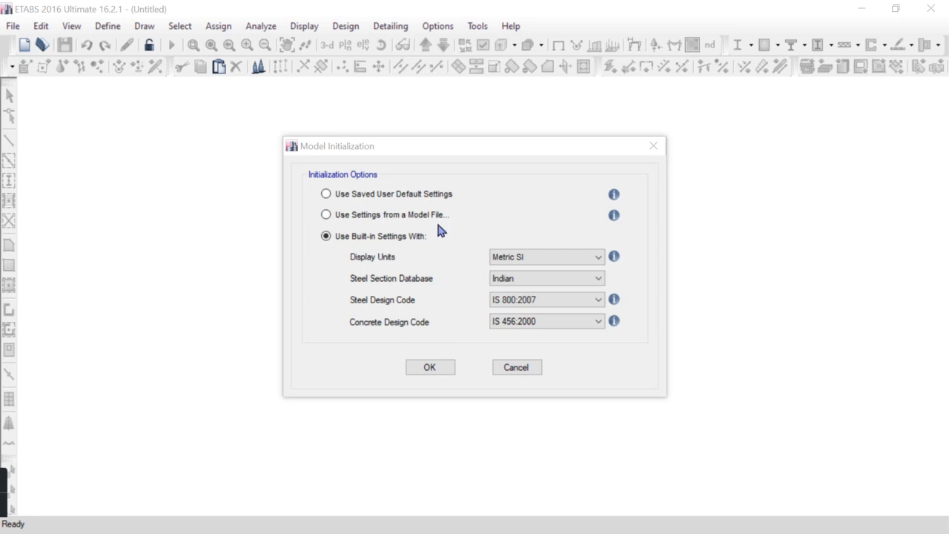
# Initialize the model with built-in settings: Metric SI units, Indian steel sections, IS 800:2007 and IS 456:2000 design codes
pyautogui.moveTo(445, 153); pyautogui.dragTo(394, 96)
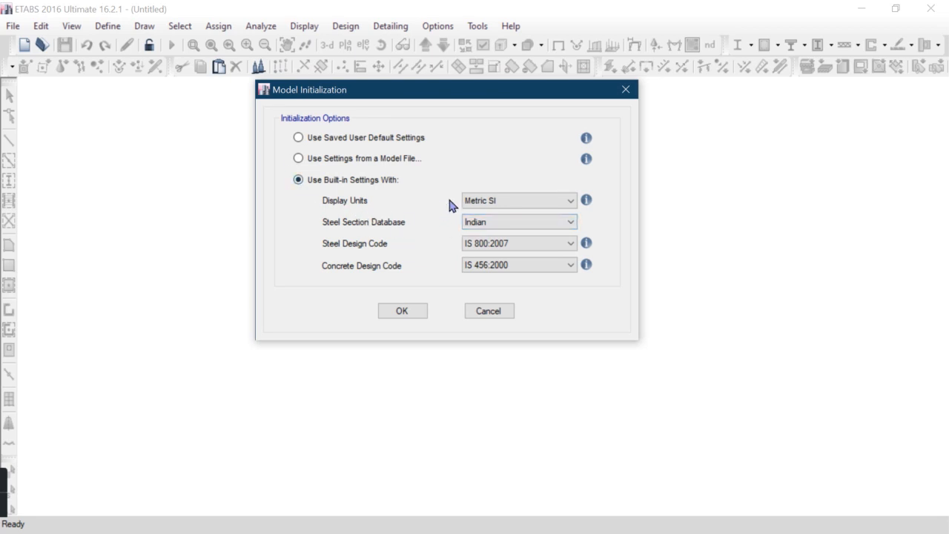
pyautogui.moveTo(491, 96); pyautogui.dragTo(494, 93)
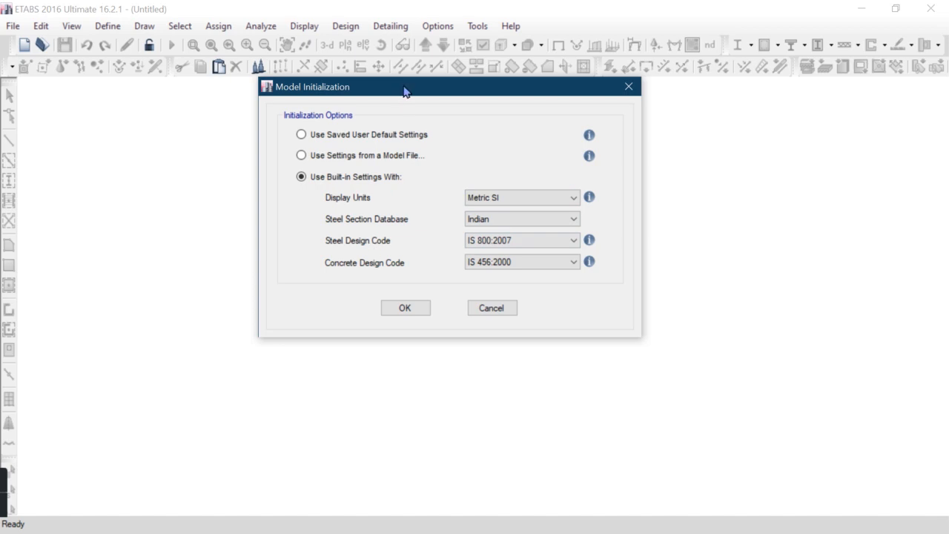
pyautogui.moveTo(405, 92); pyautogui.dragTo(390, 107)
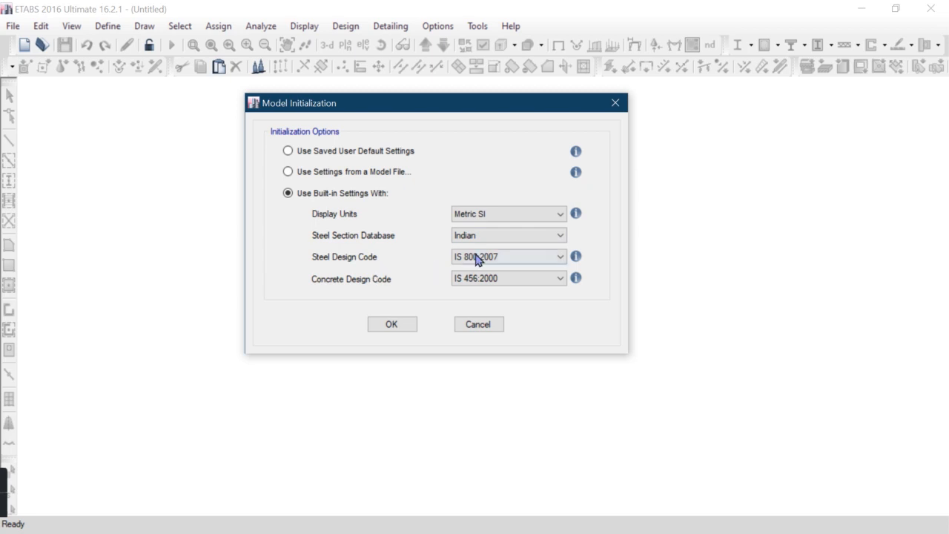
pyautogui.moveTo(478, 109); pyautogui.dragTo(421, 73)
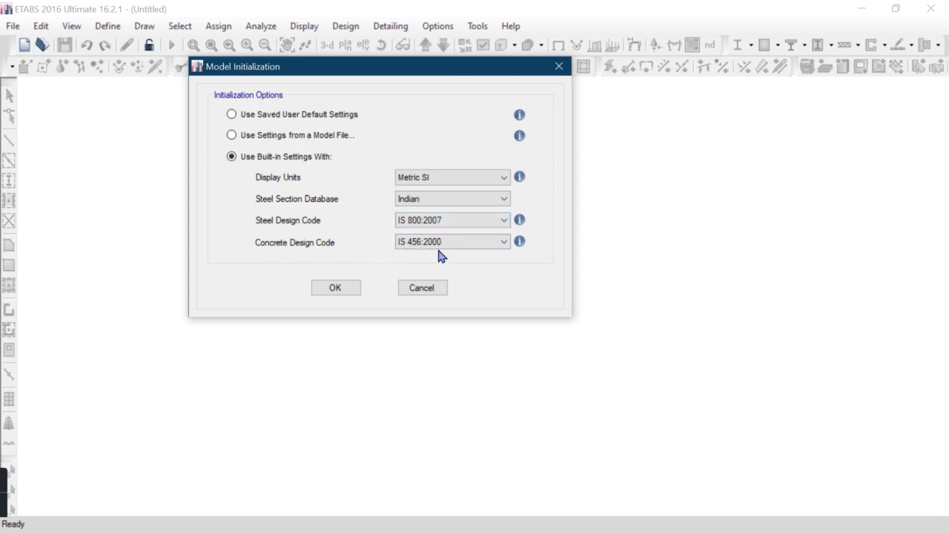
pyautogui.moveTo(455, 71); pyautogui.dragTo(500, 96)
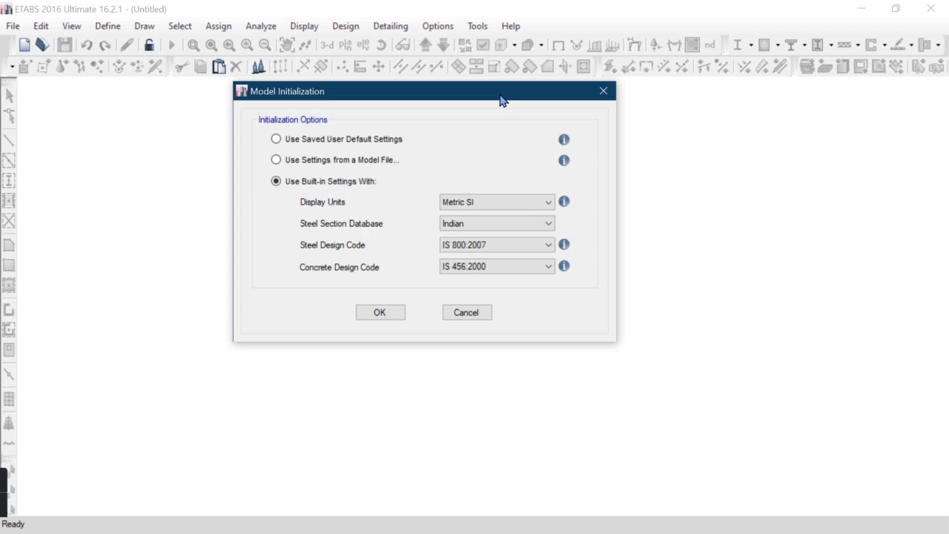
pyautogui.click(384, 312)
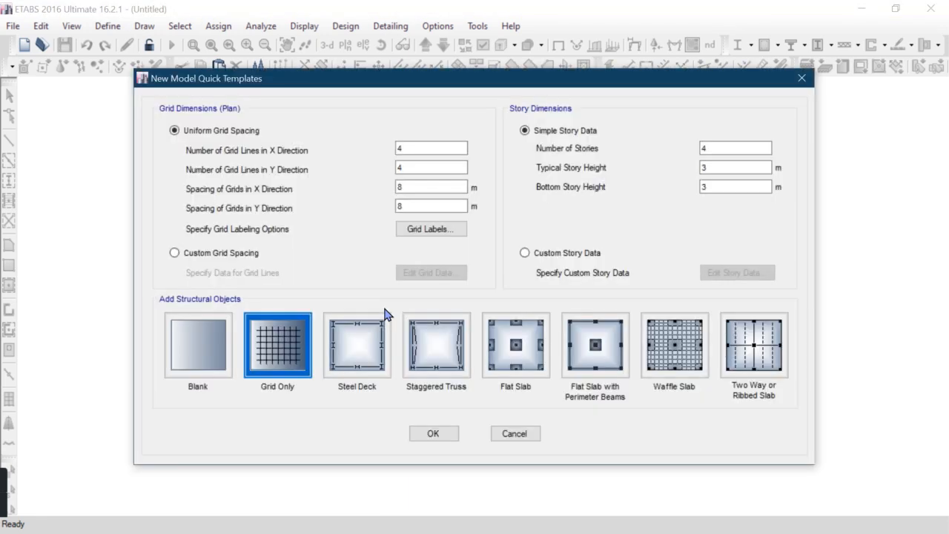
# Create a grid-only model from the quick templates with the number of stories set to 1
pyautogui.moveTo(424, 84); pyautogui.dragTo(399, 74)
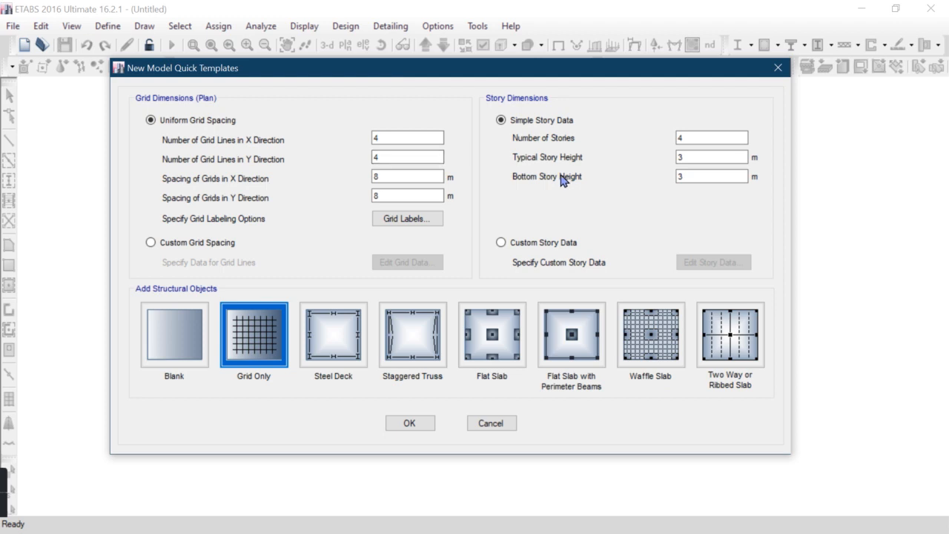
pyautogui.doubleClick(688, 137)
pyautogui.write('1')
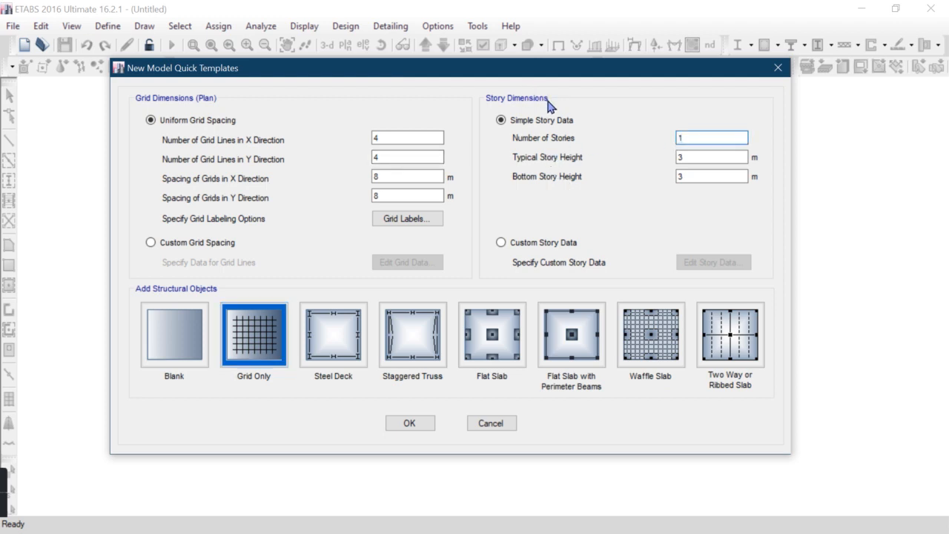
pyautogui.moveTo(553, 70); pyautogui.dragTo(551, 66)
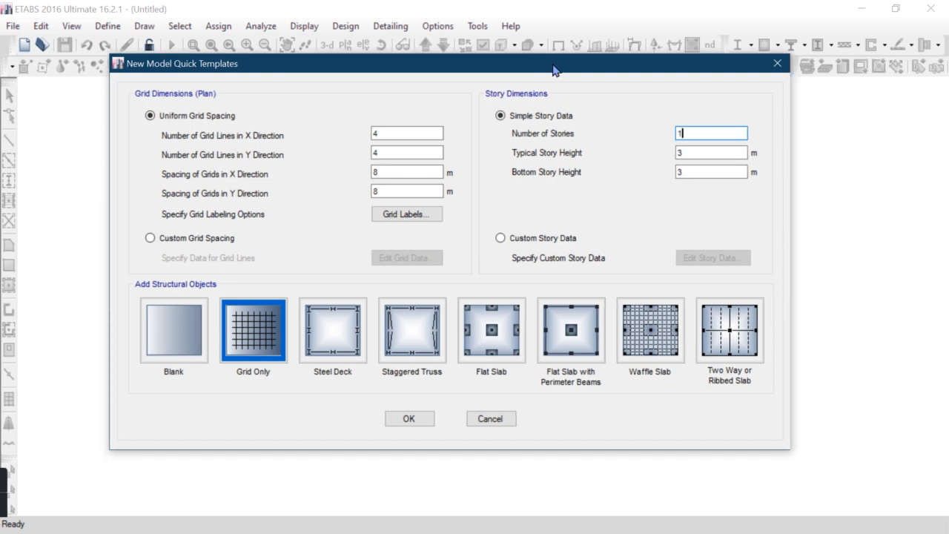
pyautogui.moveTo(553, 71); pyautogui.dragTo(553, 70)
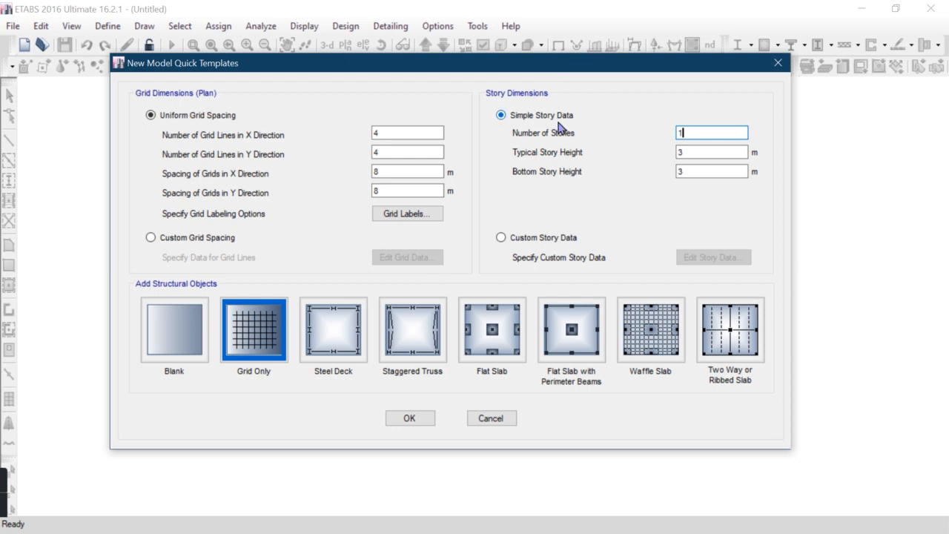
pyautogui.click(679, 153)
pyautogui.press('Tab')
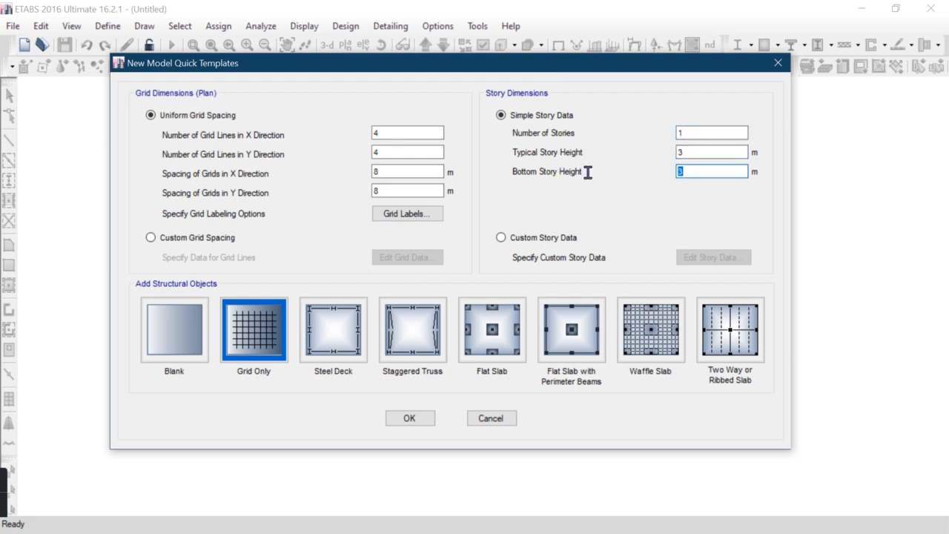
pyautogui.click(734, 171)
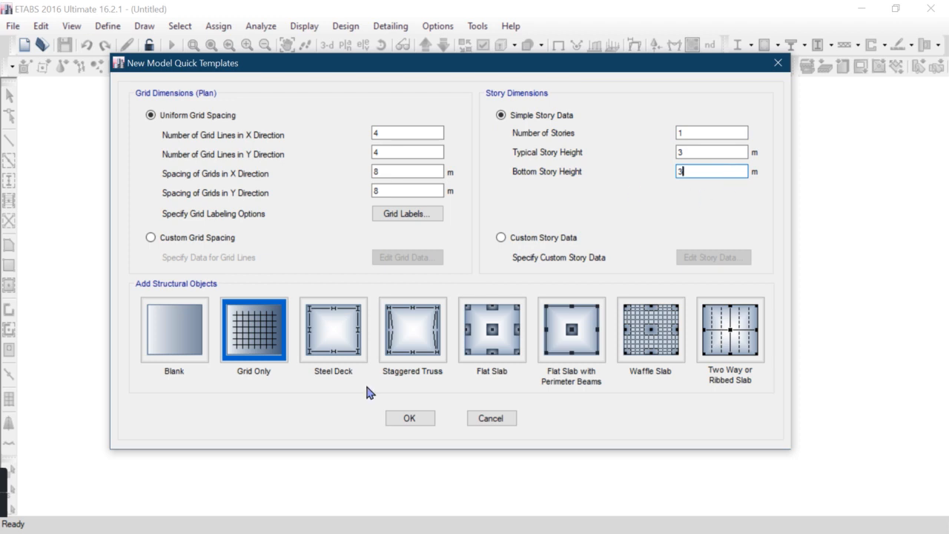
pyautogui.click(425, 419)
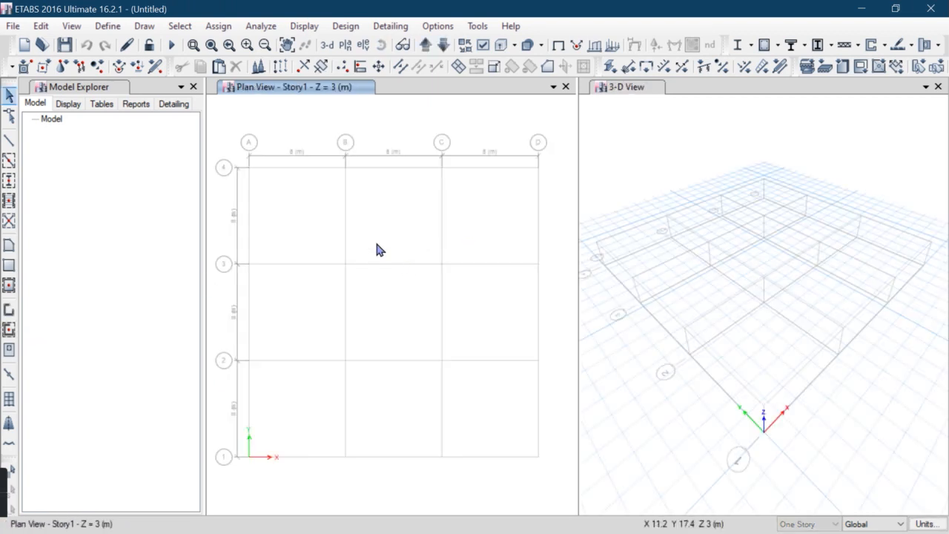
# Close the Model Explorer and the 3-D View so only the plan view remains
pyautogui.click(193, 87)
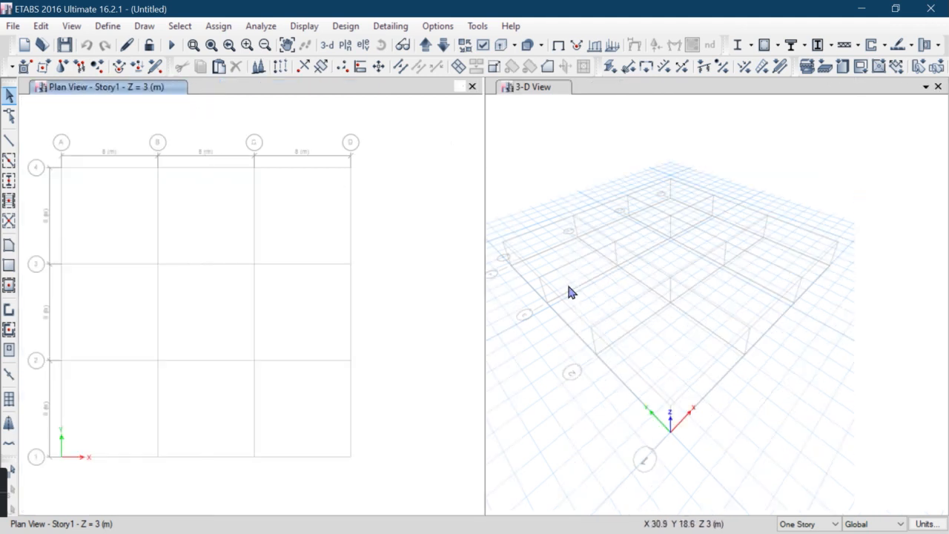
pyautogui.click(938, 86)
pyautogui.moveTo(467, 235); pyautogui.dragTo(444, 229, button='middle')
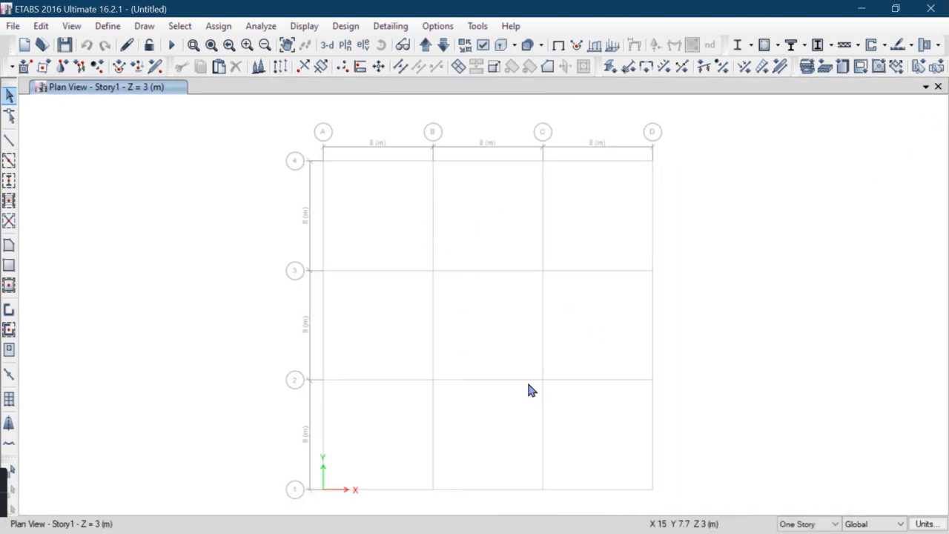
# Open grid system G1 for modification and delete all of its X and Y grid lines
pyautogui.rightClick(193, 192)
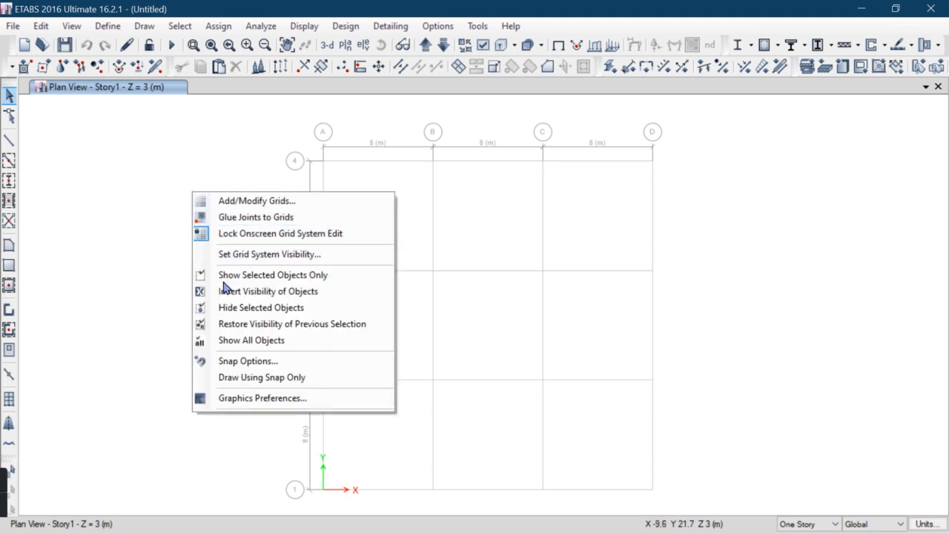
pyautogui.click(261, 204)
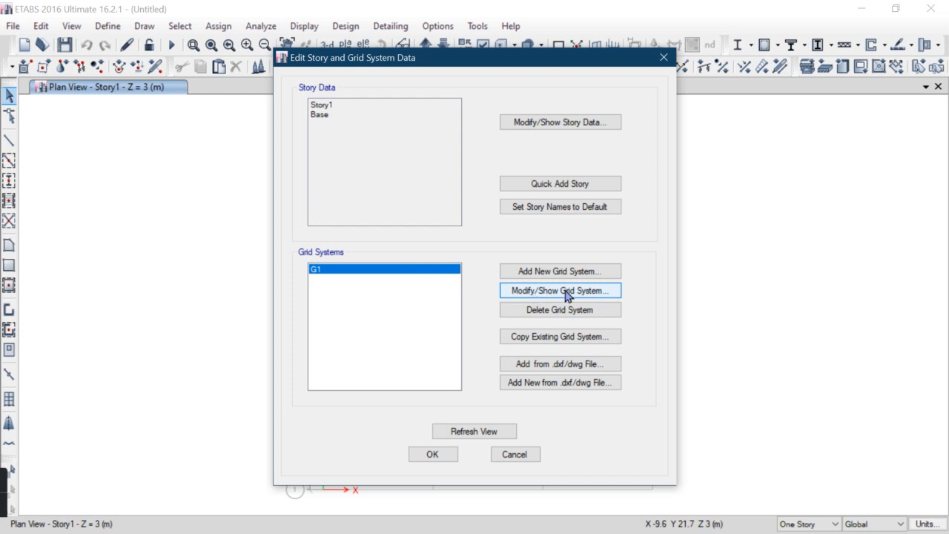
pyautogui.click(567, 291)
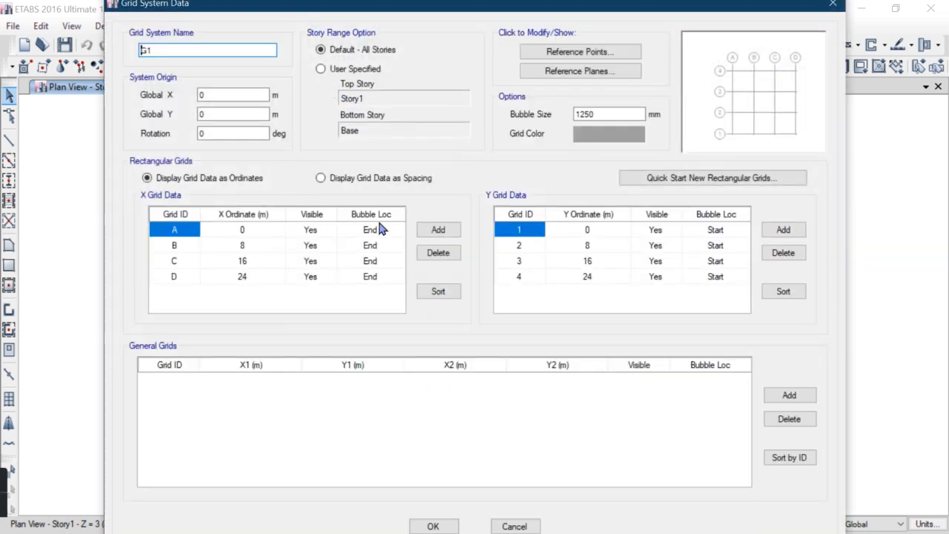
pyautogui.click(439, 253)
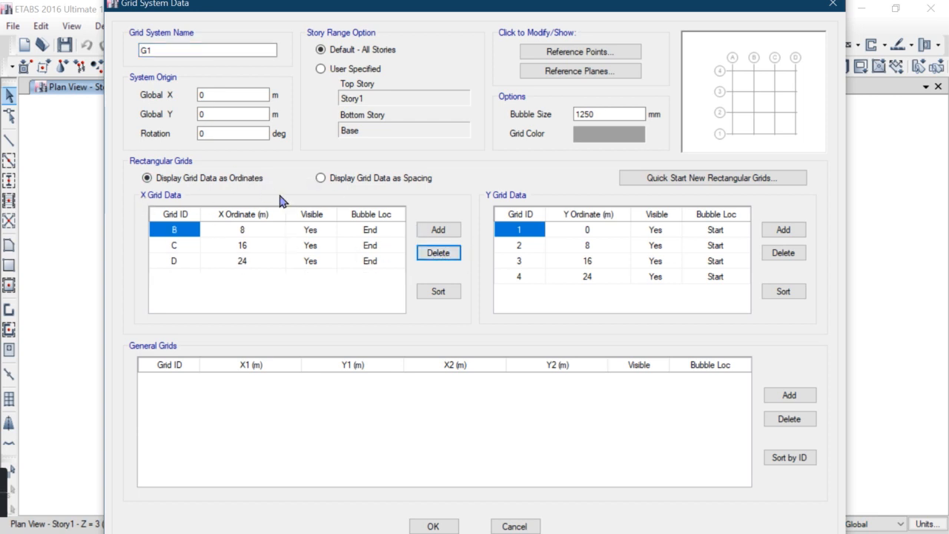
pyautogui.click(433, 254)
pyautogui.click(434, 255)
pyautogui.click(433, 254)
pyautogui.click(784, 253)
pyautogui.click(784, 253)
pyautogui.click(783, 253)
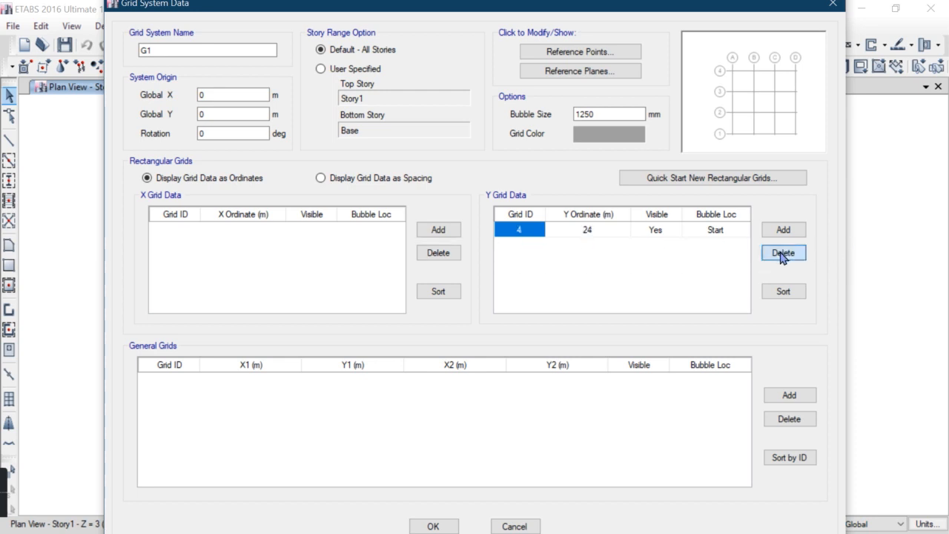
pyautogui.click(783, 253)
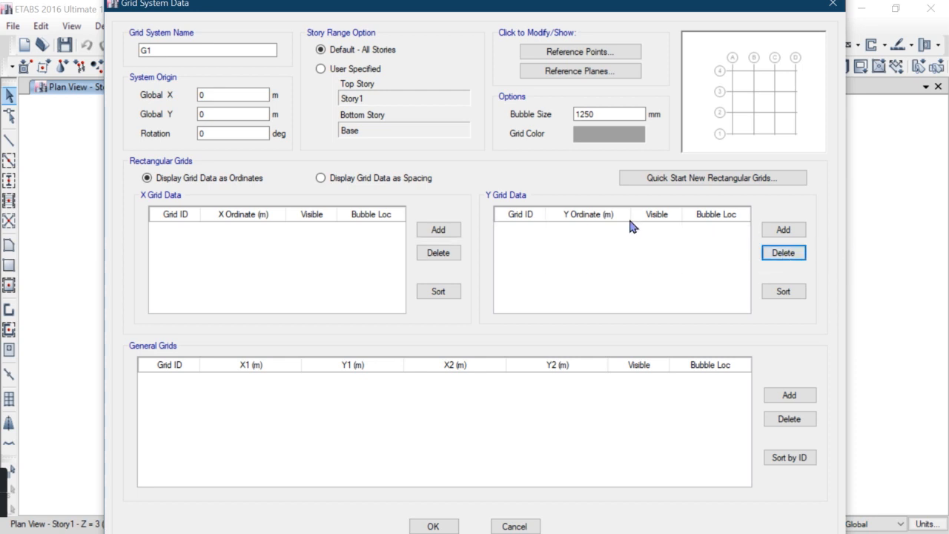
# Switch the grid data display to spacing and add a set of new X grid lines
pyautogui.click(321, 179)
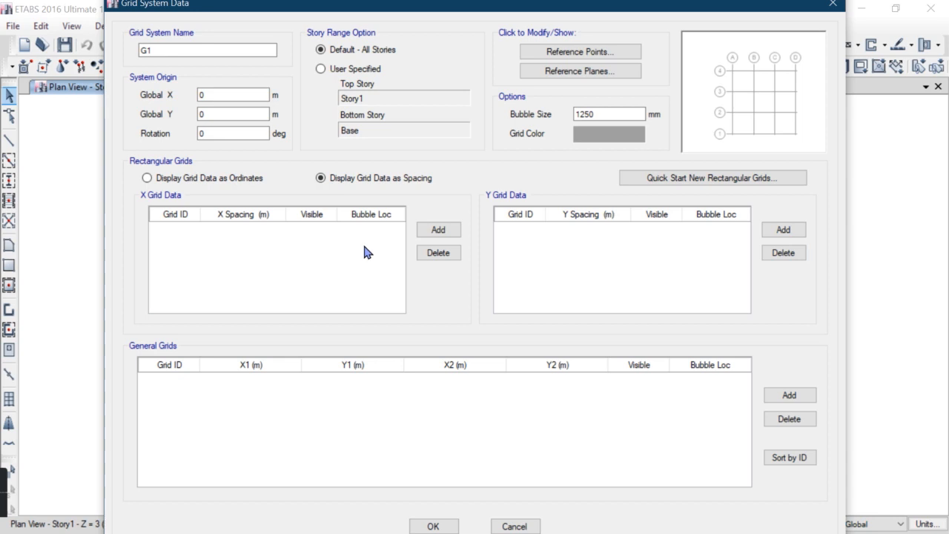
pyautogui.click(438, 230)
pyautogui.click(438, 230)
pyautogui.click(438, 230)
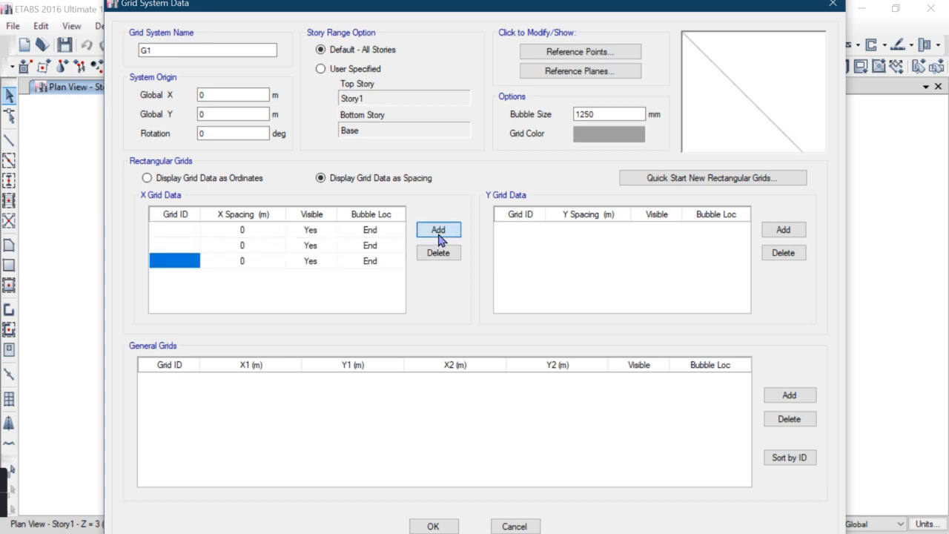
pyautogui.click(438, 231)
pyautogui.click(438, 231)
pyautogui.click(438, 231)
pyautogui.click(439, 231)
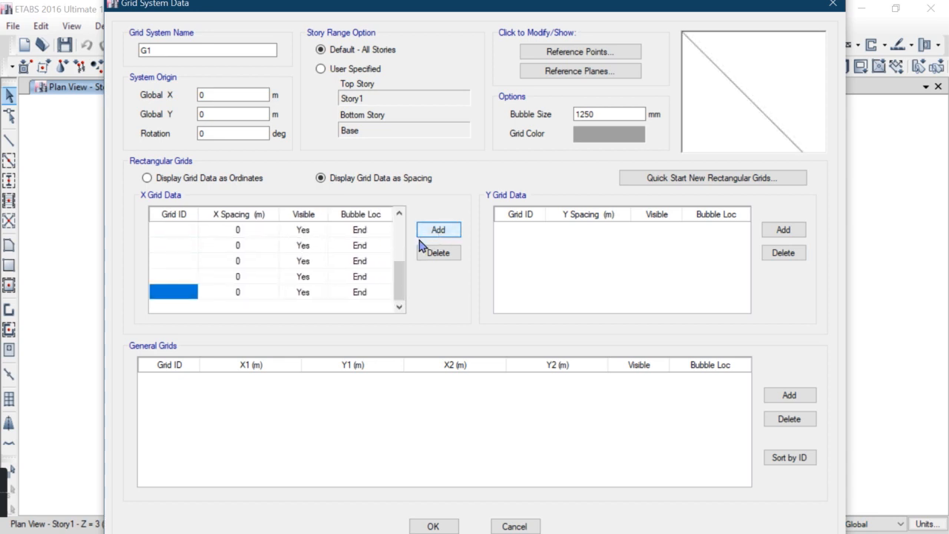
pyautogui.moveTo(398, 289); pyautogui.dragTo(398, 241)
# Label the new X grid lines A, B, C, D, E and F
pyautogui.click(182, 233)
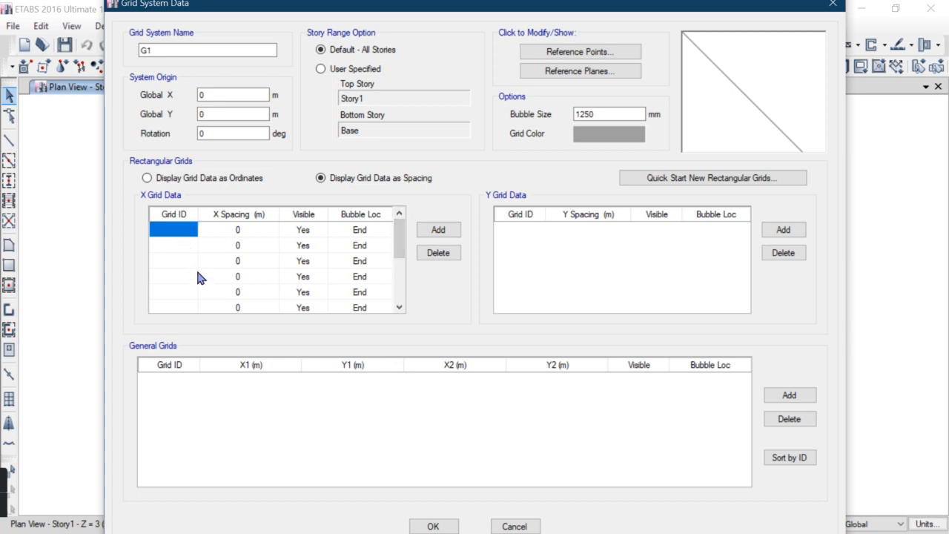
pyautogui.write('A')
pyautogui.click(181, 250)
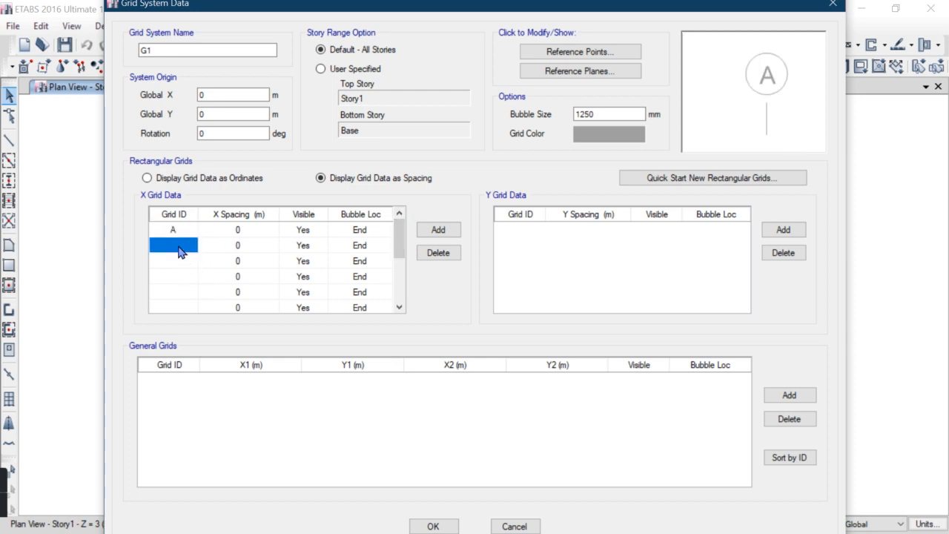
pyautogui.write('B')
pyautogui.click(177, 261)
pyautogui.write('C')
pyautogui.click(178, 277)
pyautogui.write('D')
pyautogui.click(179, 292)
pyautogui.write('E')
pyautogui.moveTo(398, 239)
pyautogui.mouseDown()
pyautogui.moveTo(398, 247)
pyautogui.moveTo(407, 224)
pyautogui.mouseUp()
pyautogui.click(173, 294)
pyautogui.write('F')
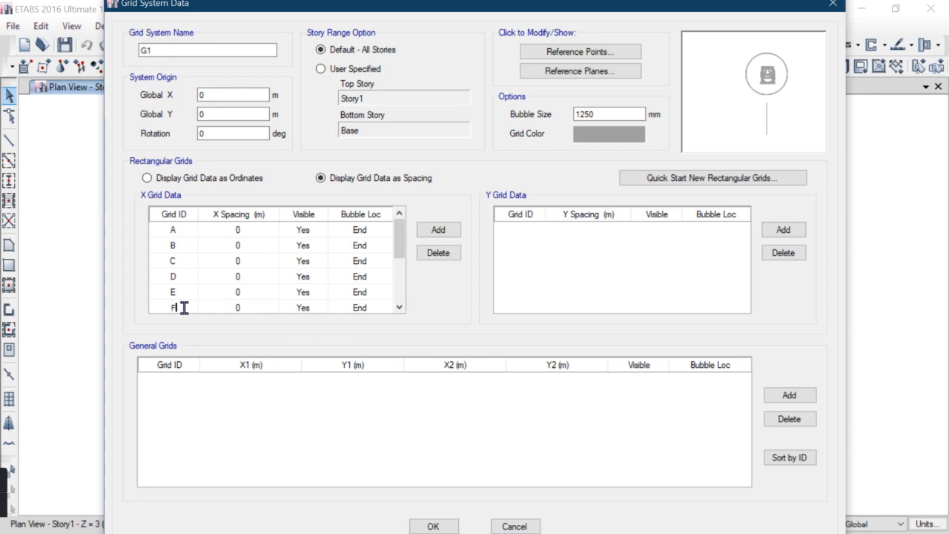
# Set the X spacing of grids A, B and C to 0.15 m each
pyautogui.click(258, 235)
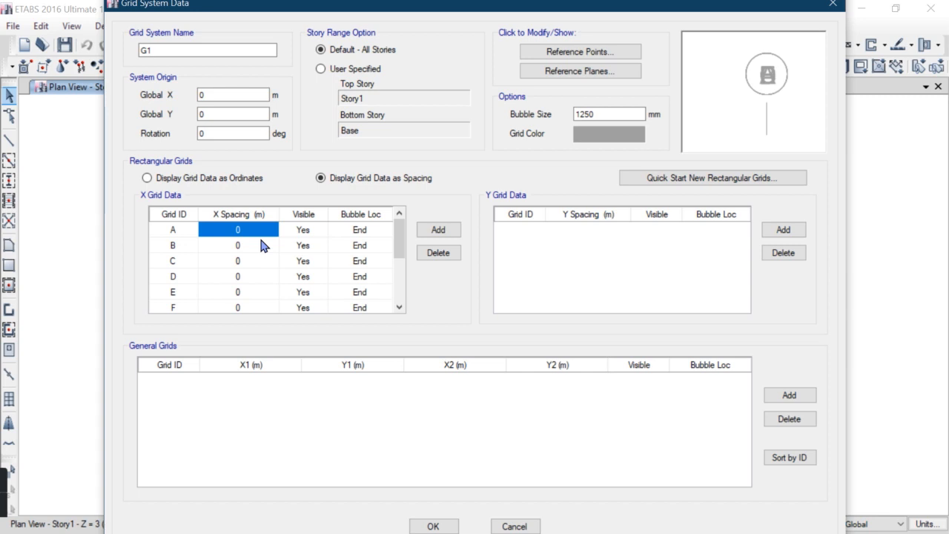
pyautogui.write('0.15')
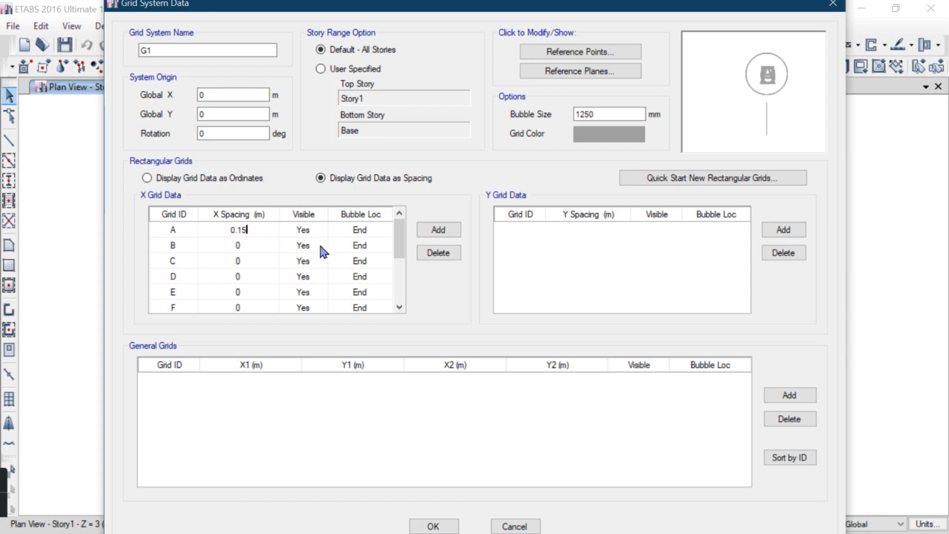
pyautogui.click(240, 249)
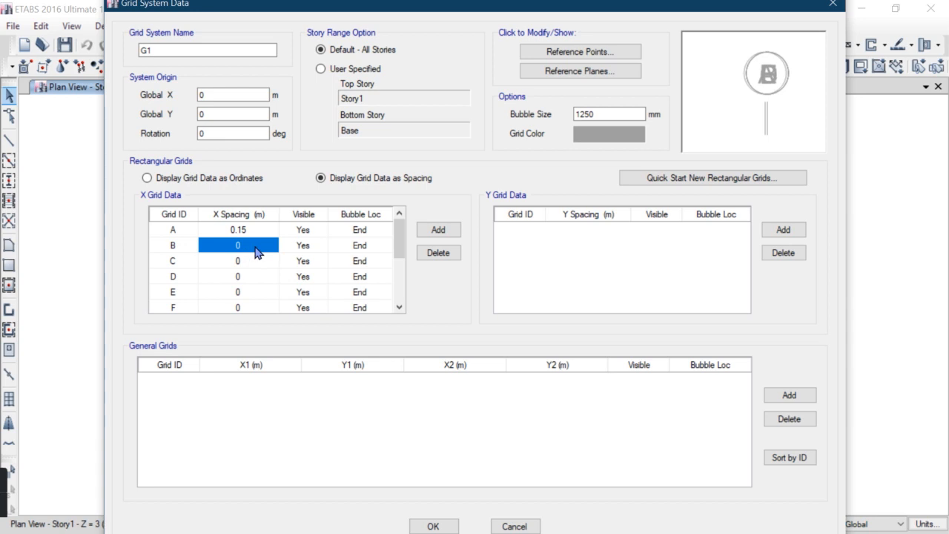
pyautogui.write('0.15')
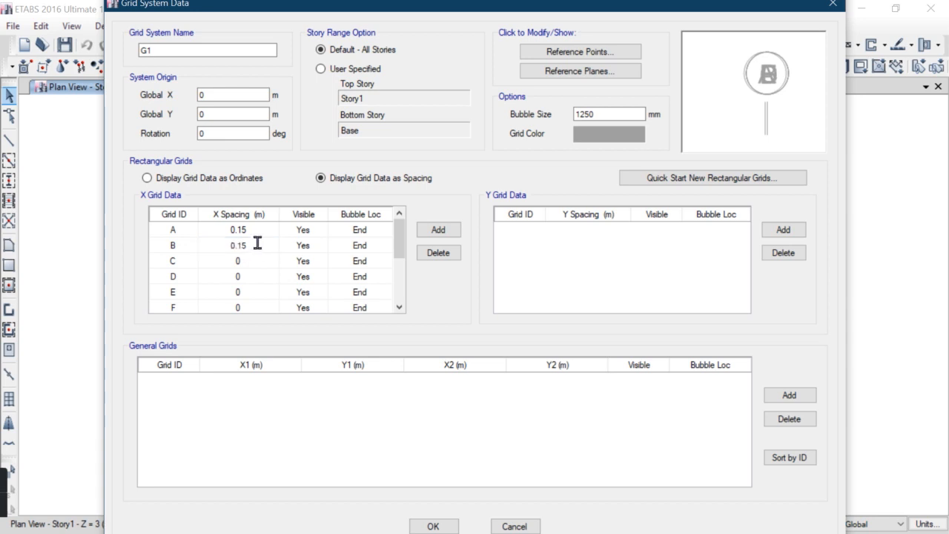
pyautogui.click(245, 272)
pyautogui.write('0.15')
# Set the X spacing of grid D to 4 m and grid E to 0.15 m
pyautogui.click(244, 276)
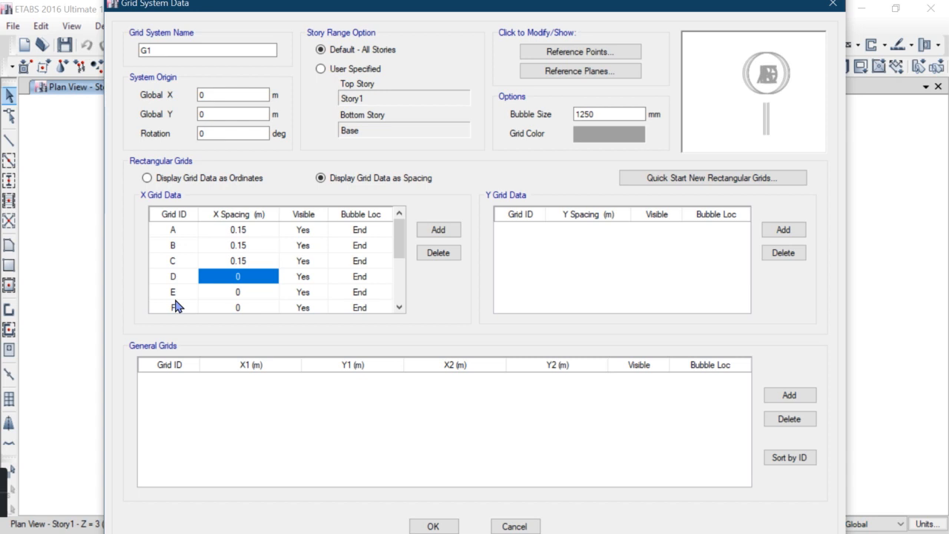
pyautogui.write('3')
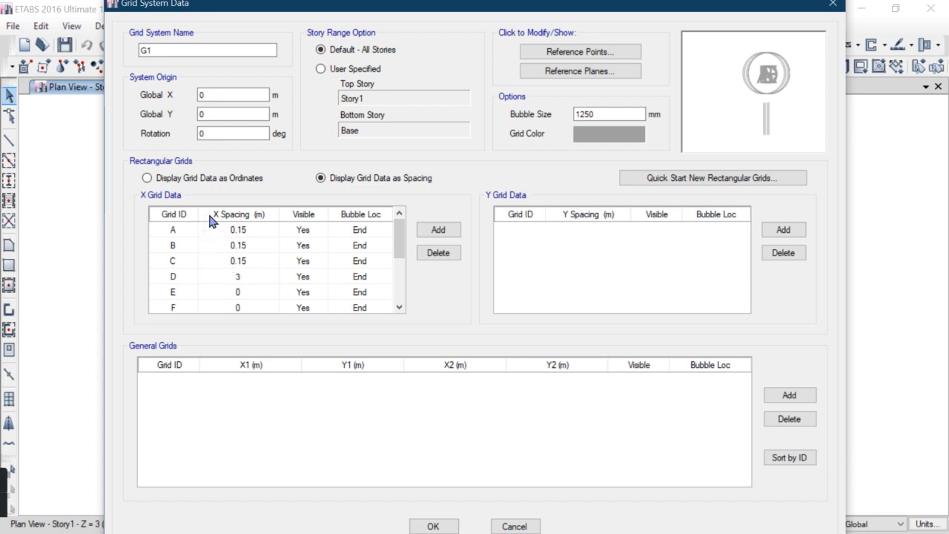
pyautogui.write('4')
pyautogui.click(235, 292)
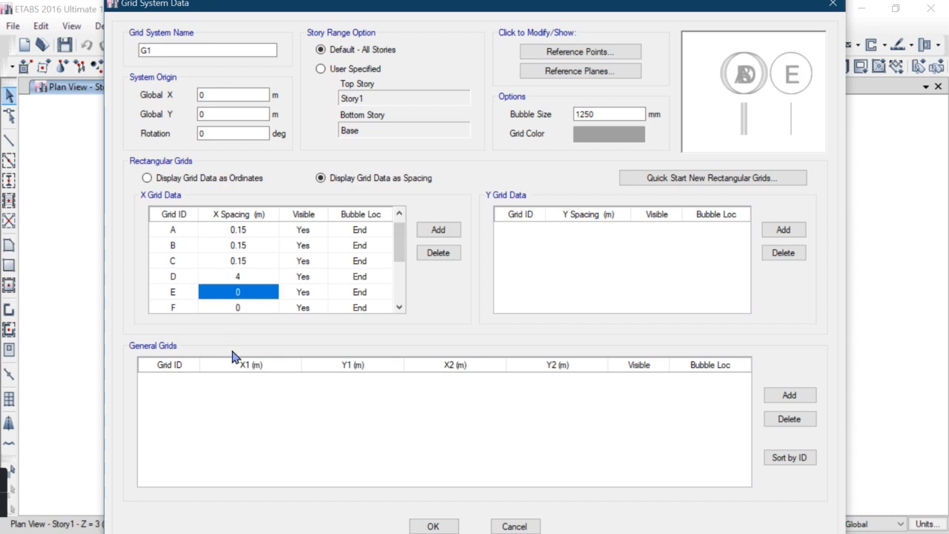
pyautogui.write('0.15')
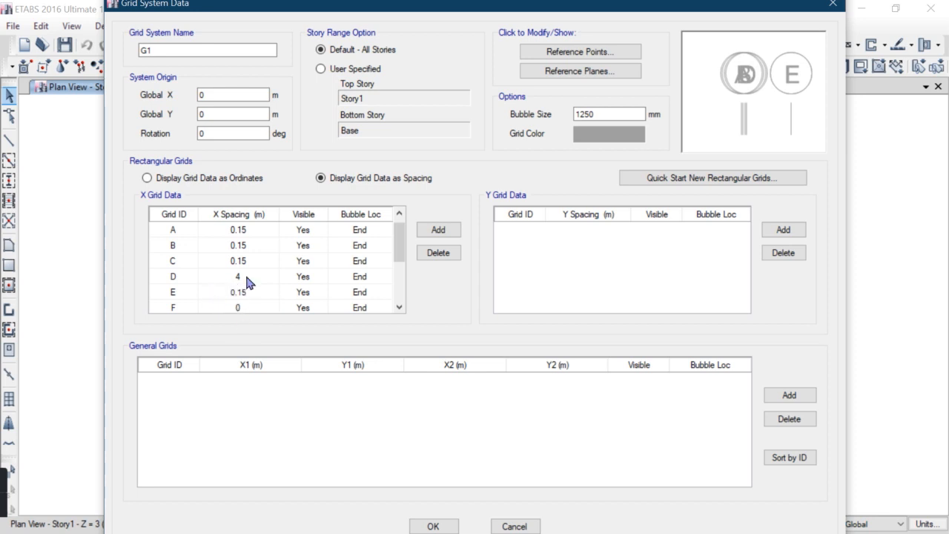
# Set the X spacing of grid F to 0.15 m
pyautogui.click(399, 307)
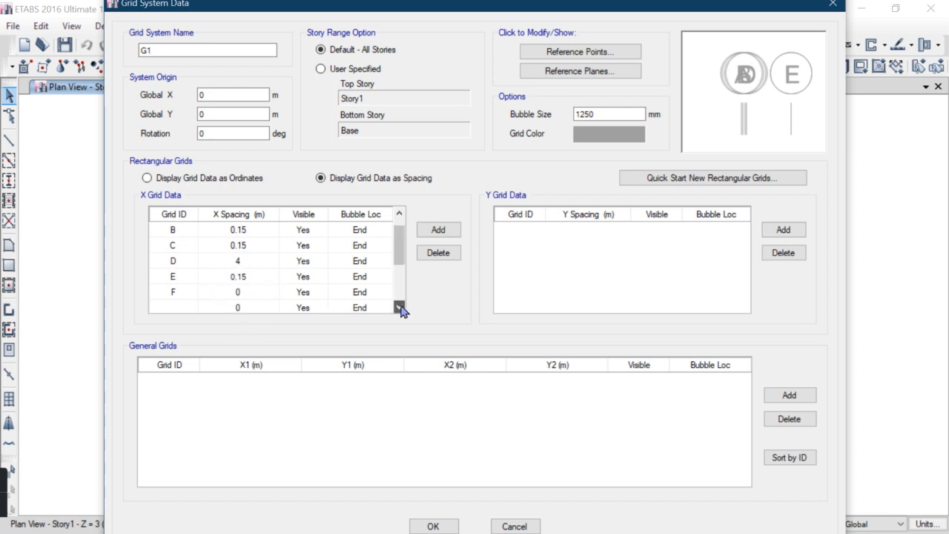
pyautogui.click(239, 295)
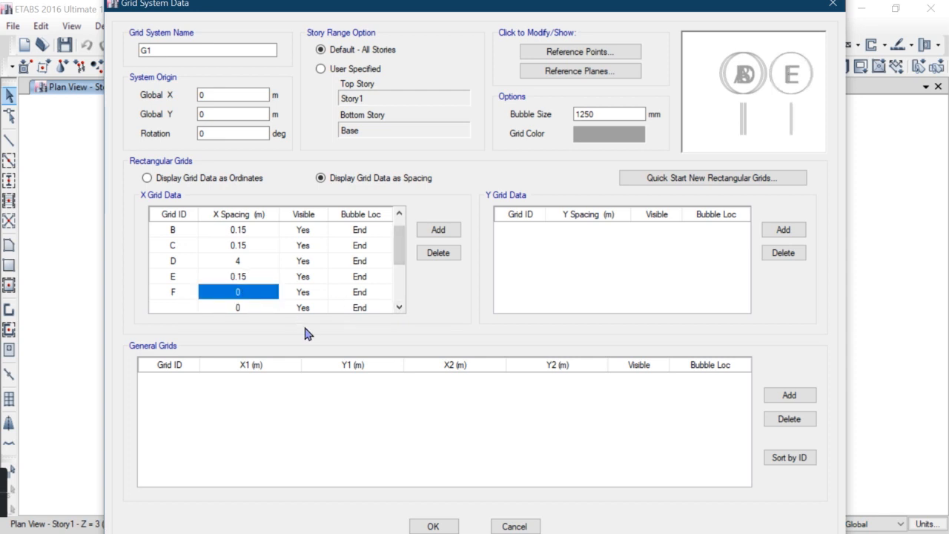
pyautogui.write('0.15')
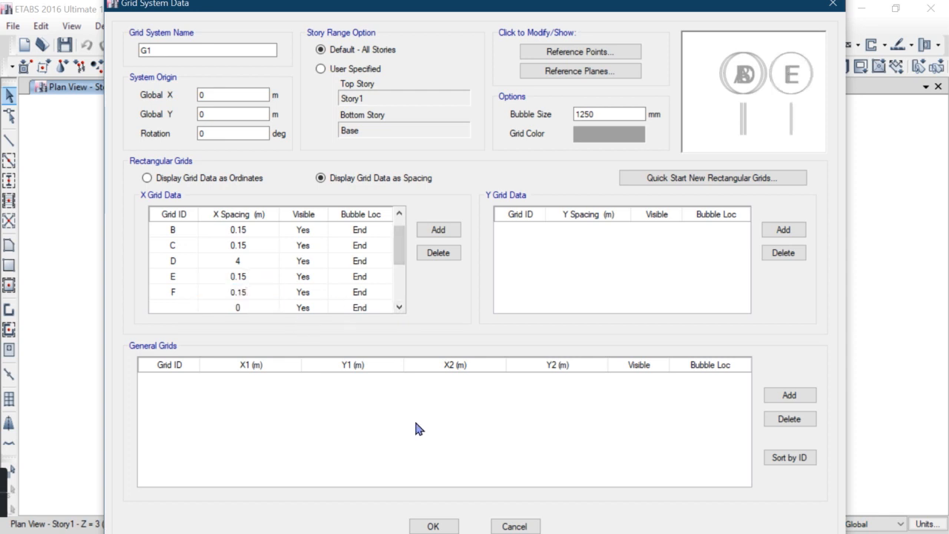
# Label the next X grid lines G, H, I and J
pyautogui.click(192, 310)
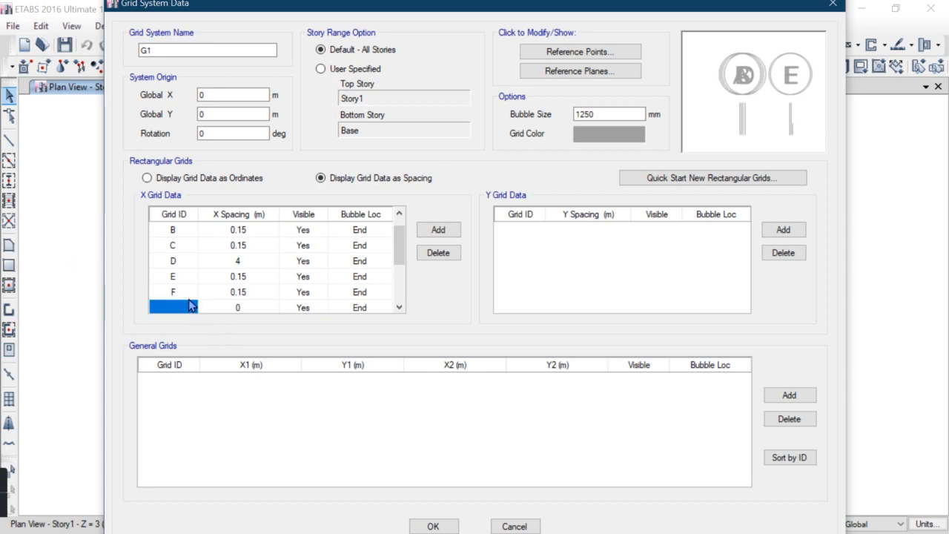
pyautogui.write('G')
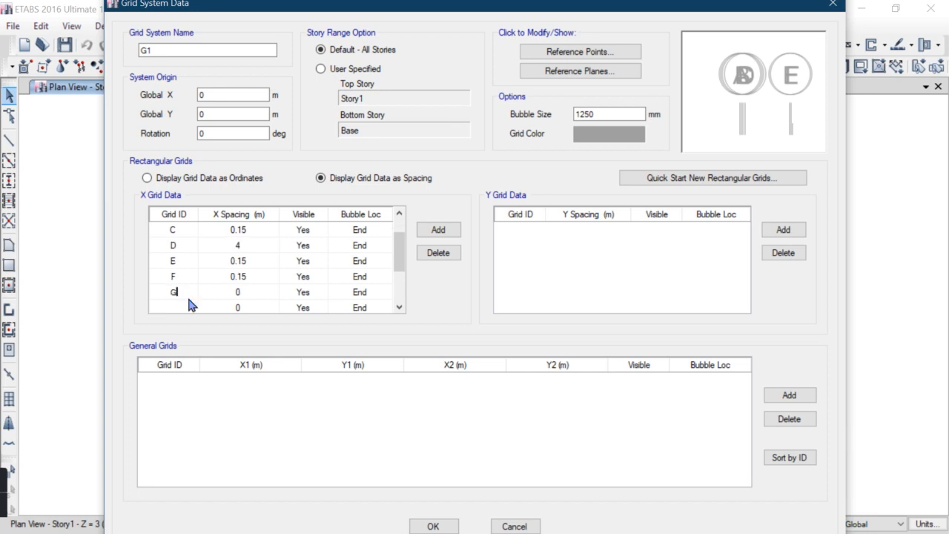
pyautogui.click(187, 305)
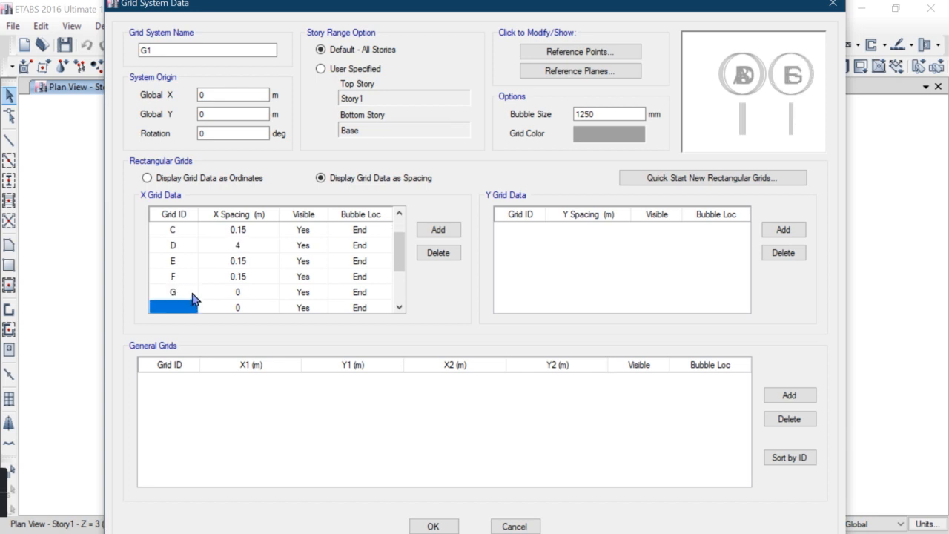
pyautogui.write('H')
pyautogui.click(185, 307)
pyautogui.write('I')
pyautogui.click(175, 311)
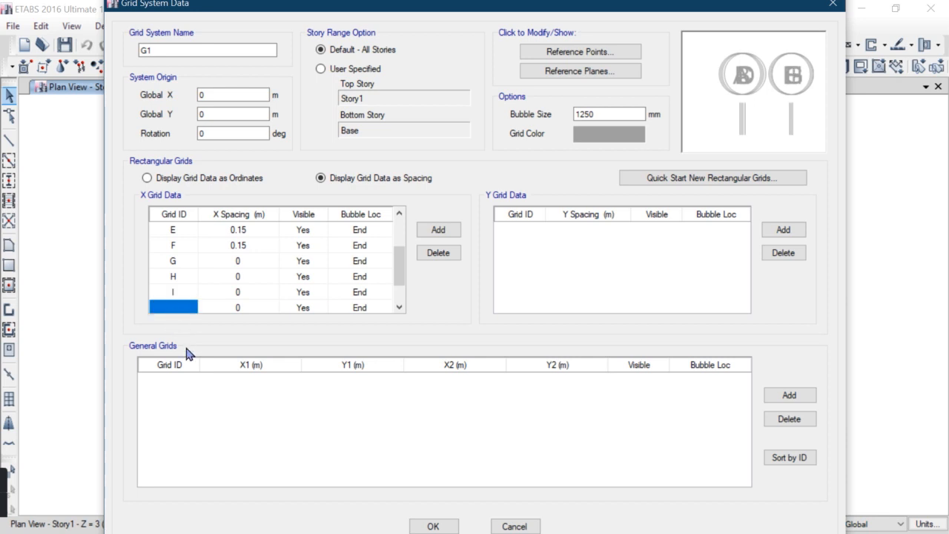
pyautogui.write('J')
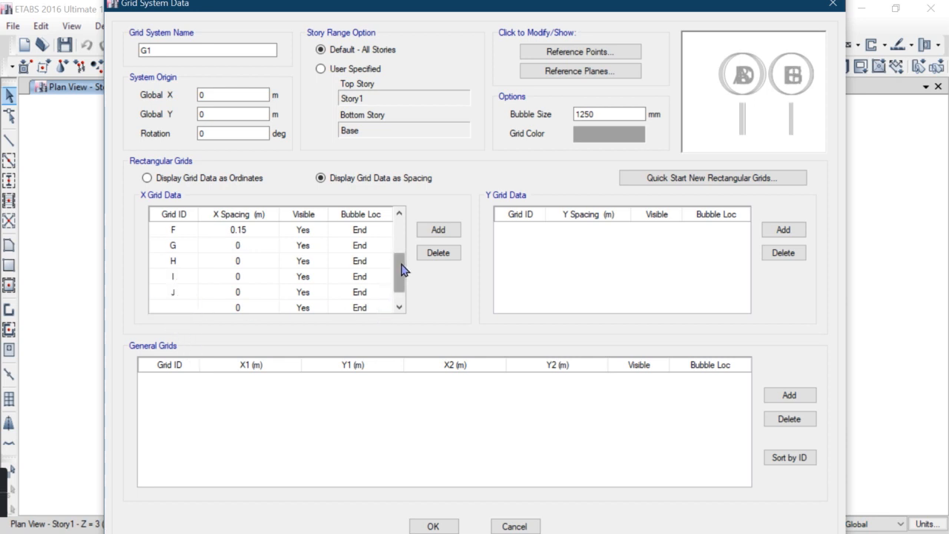
# Set the X spacings of grid G to 0.15 m, H to 4 m, and I and J to 0.15 m
pyautogui.moveTo(398, 272); pyautogui.dragTo(404, 265)
pyautogui.click(254, 278)
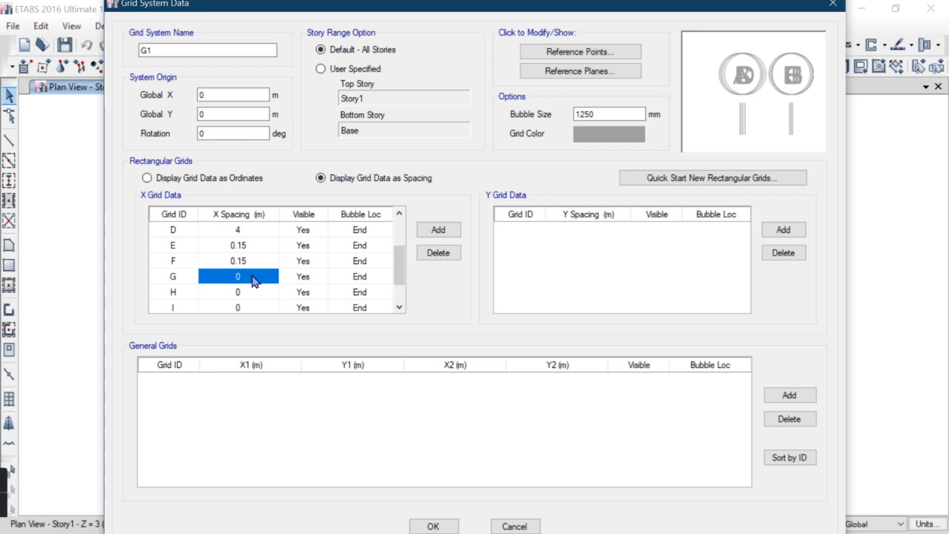
pyautogui.write('0.15')
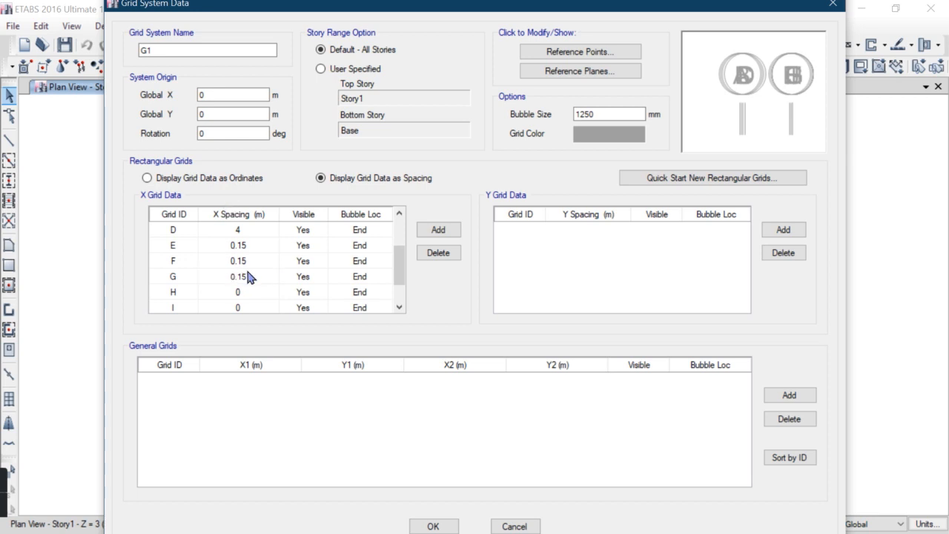
pyautogui.click(256, 292)
pyautogui.write('4')
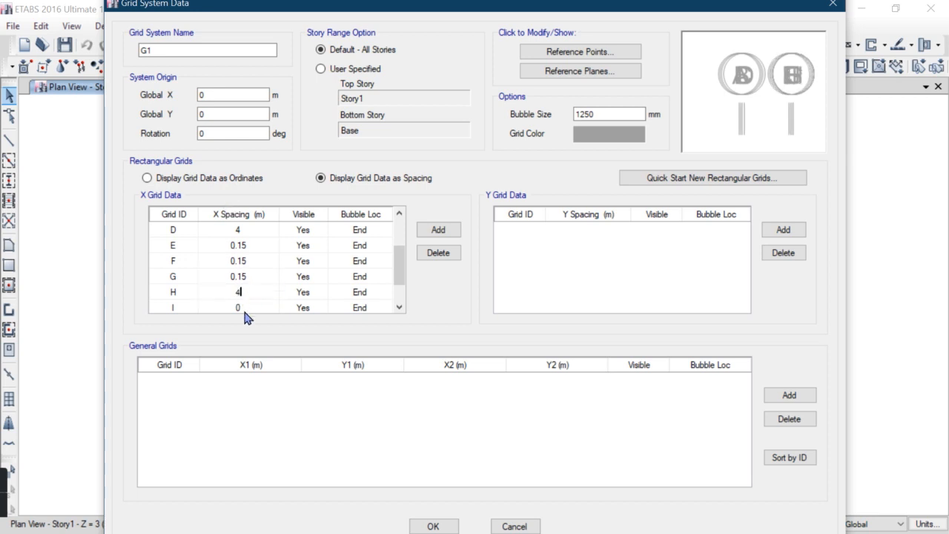
pyautogui.click(248, 308)
pyautogui.write('0.15')
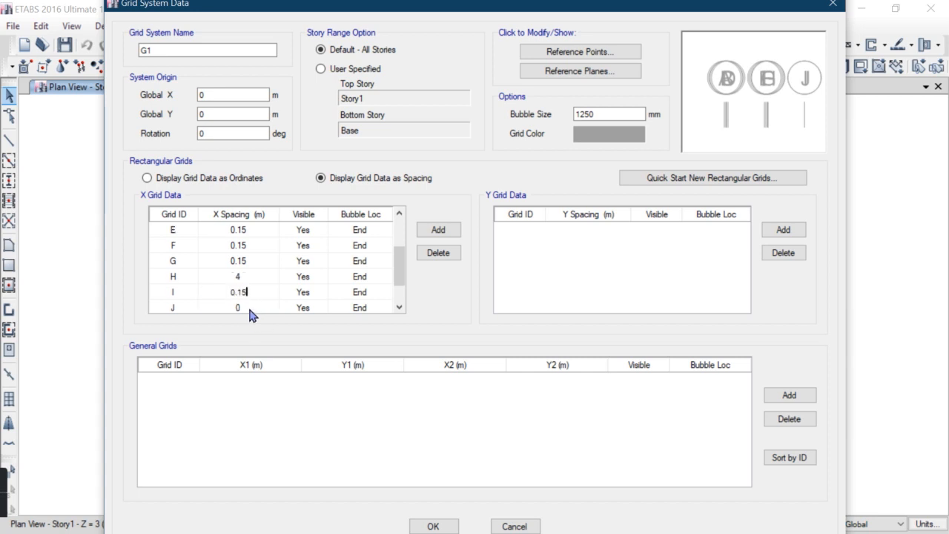
pyautogui.click(251, 310)
pyautogui.write('0.15')
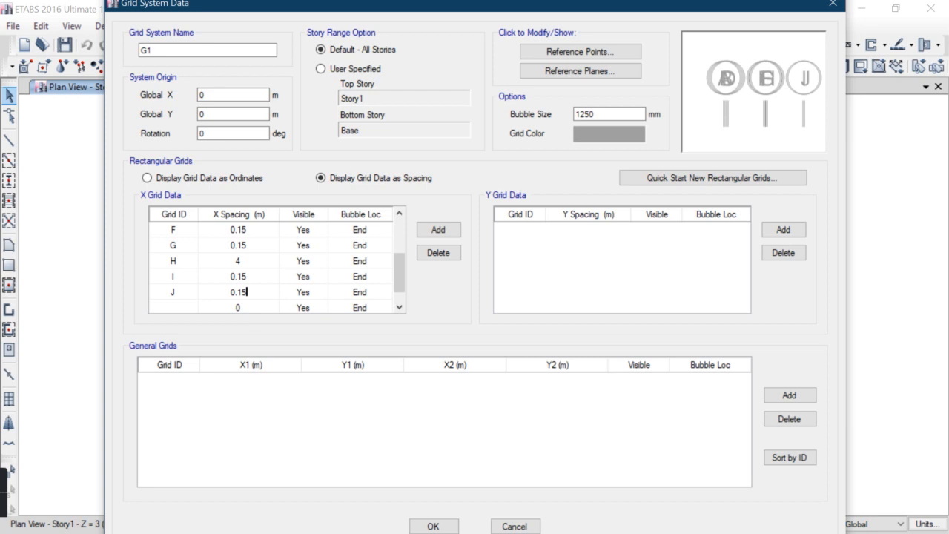
# Label the next X grid K with a 0.15 m spacing and label the last X grid L
pyautogui.click(399, 307)
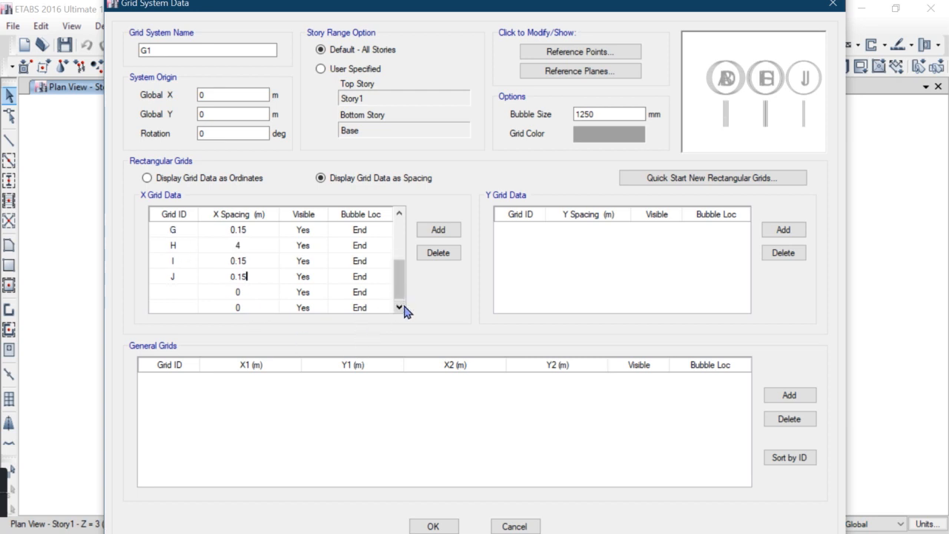
pyautogui.click(404, 307)
pyautogui.click(187, 276)
pyautogui.write('K')
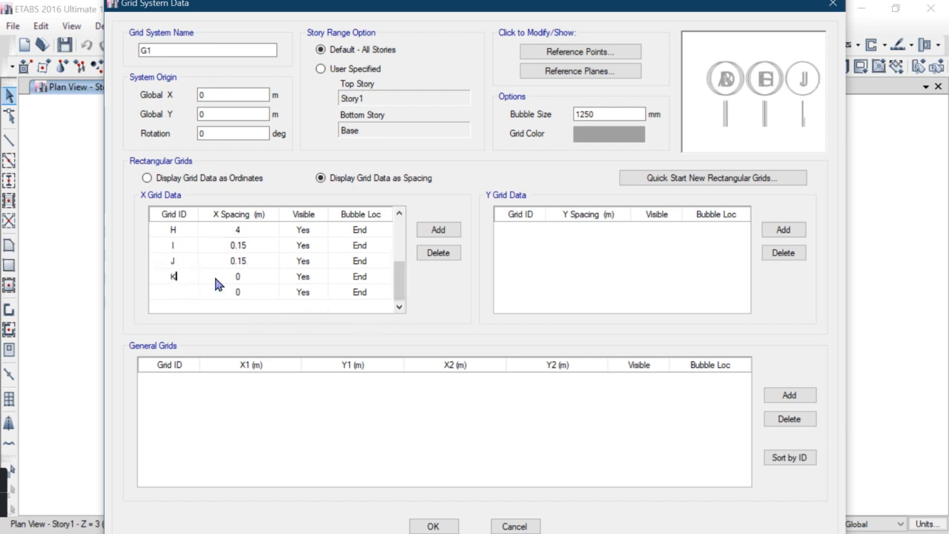
pyautogui.click(247, 277)
pyautogui.write('0.15')
pyautogui.click(166, 296)
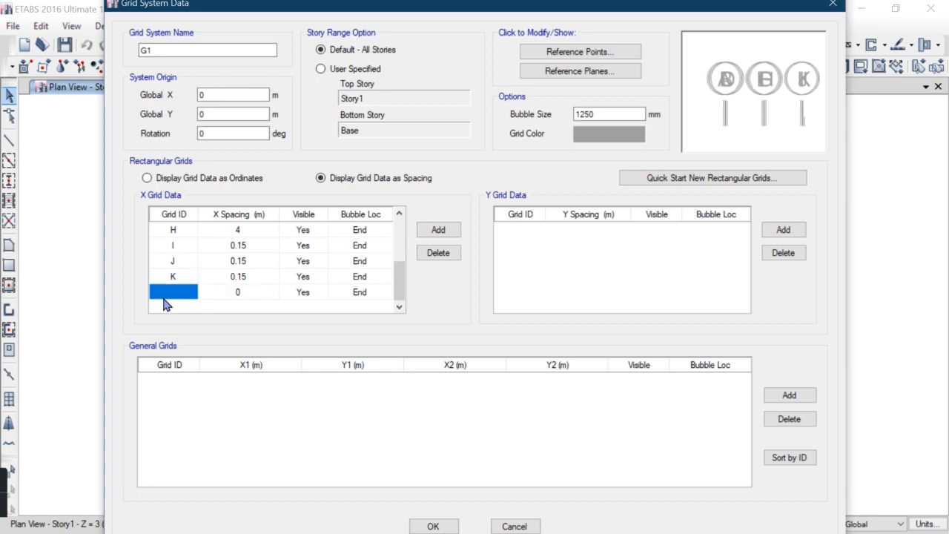
pyautogui.write('L')
pyautogui.click(238, 293)
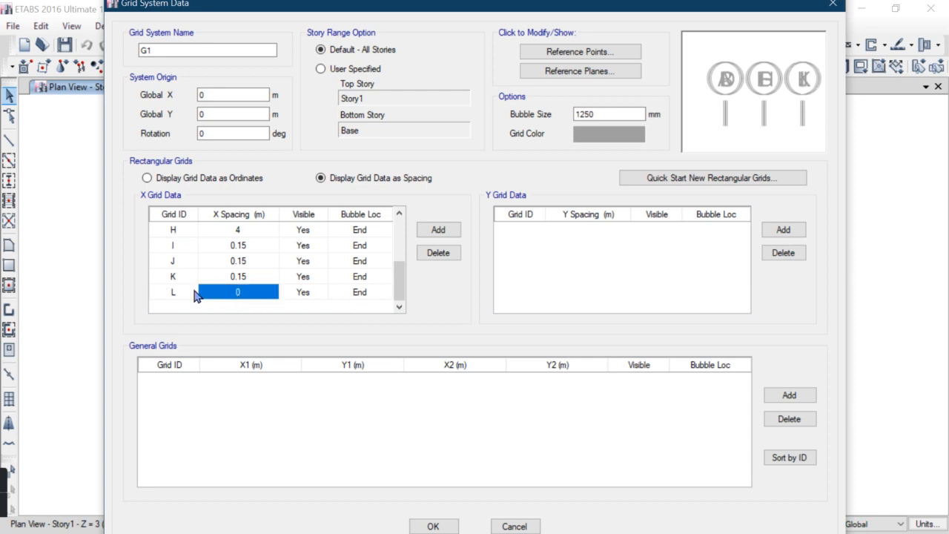
pyautogui.click(186, 295)
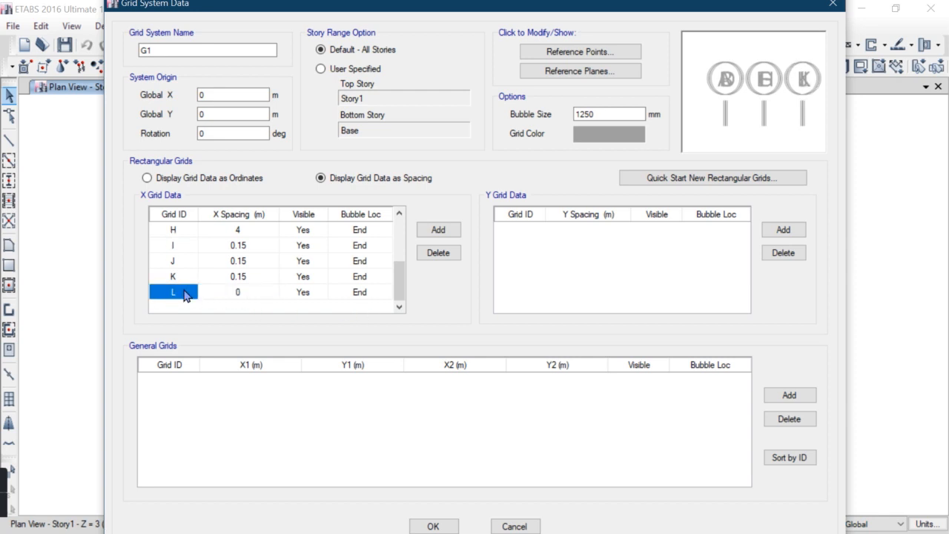
pyautogui.click(272, 295)
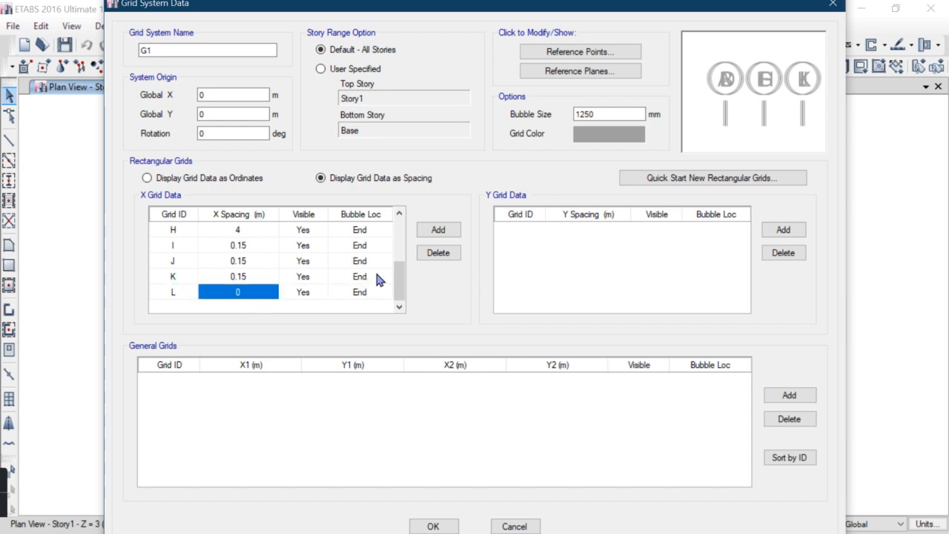
# Add a set of new Y grid lines
pyautogui.moveTo(404, 280); pyautogui.dragTo(402, 229)
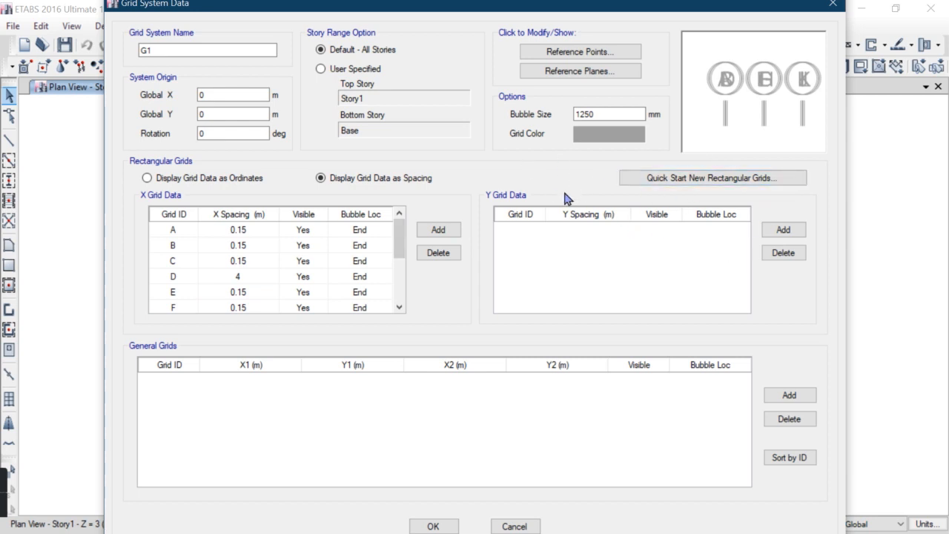
pyautogui.click(782, 229)
pyautogui.click(782, 230)
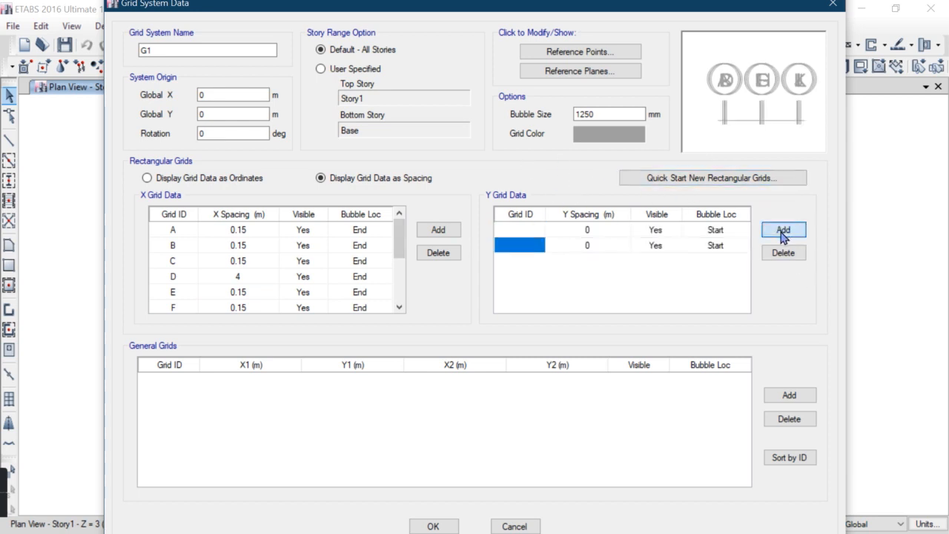
pyautogui.click(782, 230)
pyautogui.click(782, 230)
pyautogui.click(783, 230)
pyautogui.click(783, 230)
pyautogui.click(782, 232)
pyautogui.click(782, 232)
pyautogui.click(782, 233)
pyautogui.moveTo(744, 288); pyautogui.dragTo(745, 204)
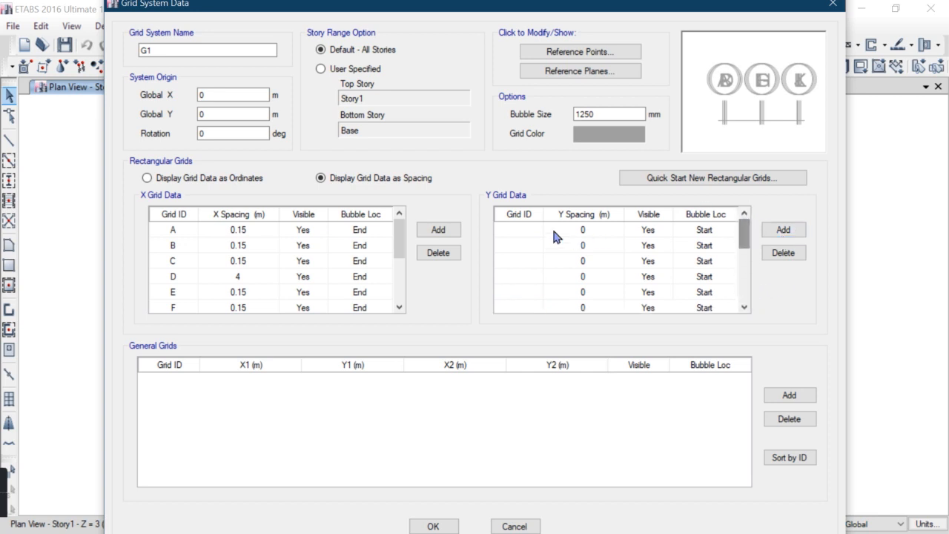
# Label the new Y grid lines with the numbers 1 through 12
pyautogui.click(519, 230)
pyautogui.write('1')
pyautogui.click(525, 246)
pyautogui.write('2')
pyautogui.click(526, 264)
pyautogui.write('3')
pyautogui.click(521, 276)
pyautogui.write('4')
pyautogui.click(525, 293)
pyautogui.write('5')
pyautogui.click(525, 307)
pyautogui.write('6')
pyautogui.click(525, 312)
pyautogui.write('78')
pyautogui.click(525, 308)
pyautogui.write('9')
pyautogui.click(537, 310)
pyautogui.write('10')
pyautogui.click(523, 310)
pyautogui.write('11')
pyautogui.click(532, 310)
pyautogui.write('12')
pyautogui.moveTo(744, 273); pyautogui.dragTo(745, 208)
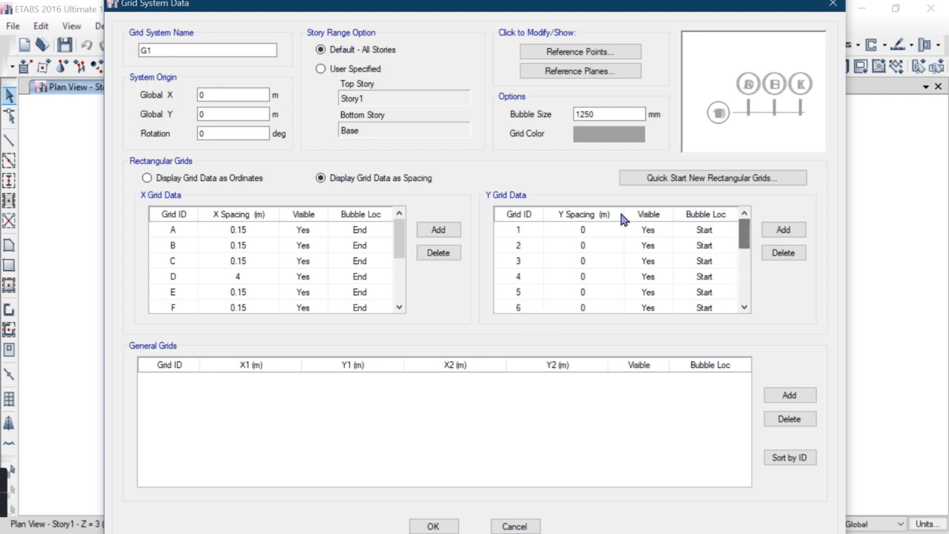
# Set the Y spacing of grids 1, 2 and 3 to 0.15 m and grid 4 to 4 m
pyautogui.click(585, 232)
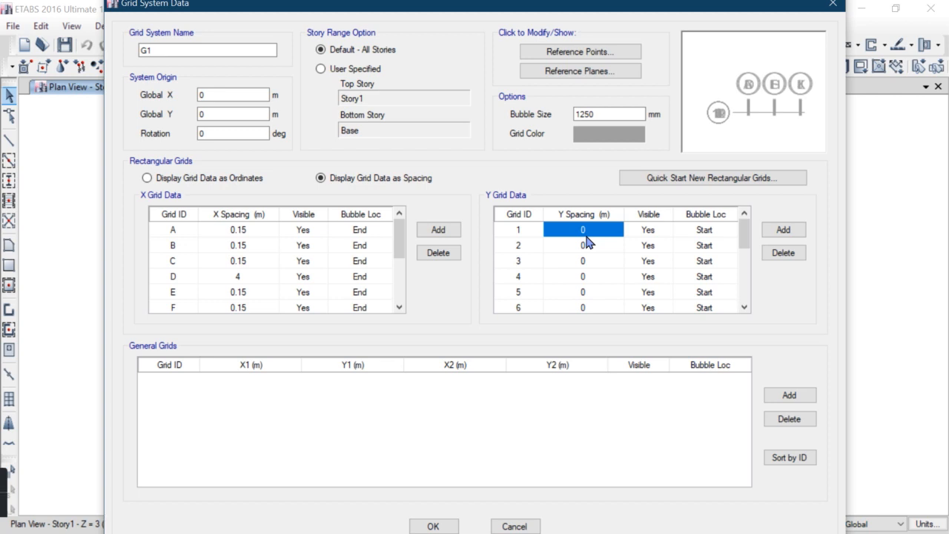
pyautogui.click(585, 235)
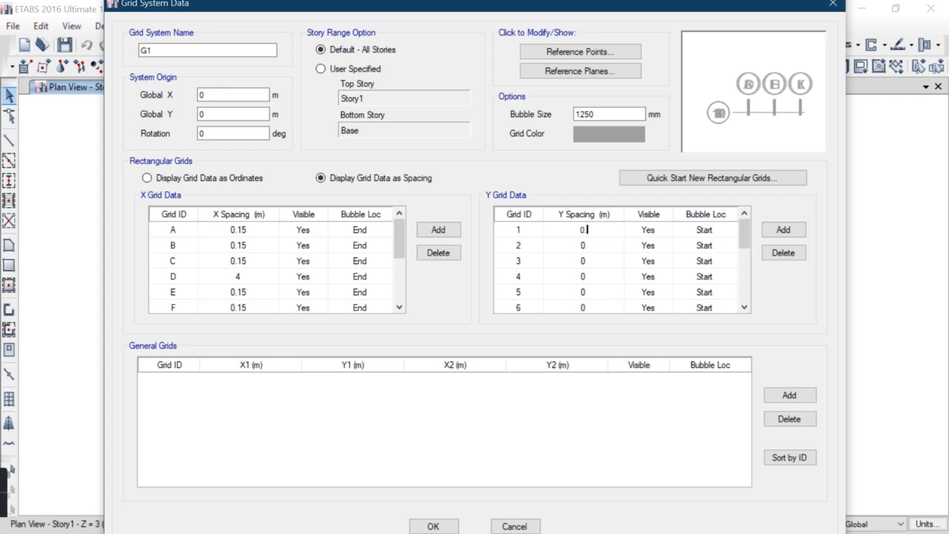
pyautogui.click(591, 250)
pyautogui.click(591, 249)
pyautogui.click(581, 270)
pyautogui.click(578, 267)
pyautogui.write('.15')
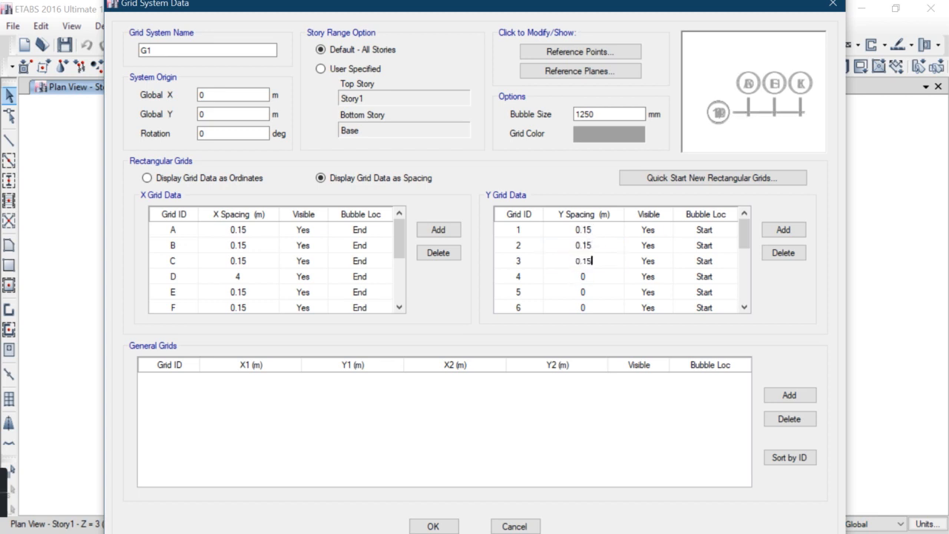
pyautogui.click(580, 281)
pyautogui.write('4')
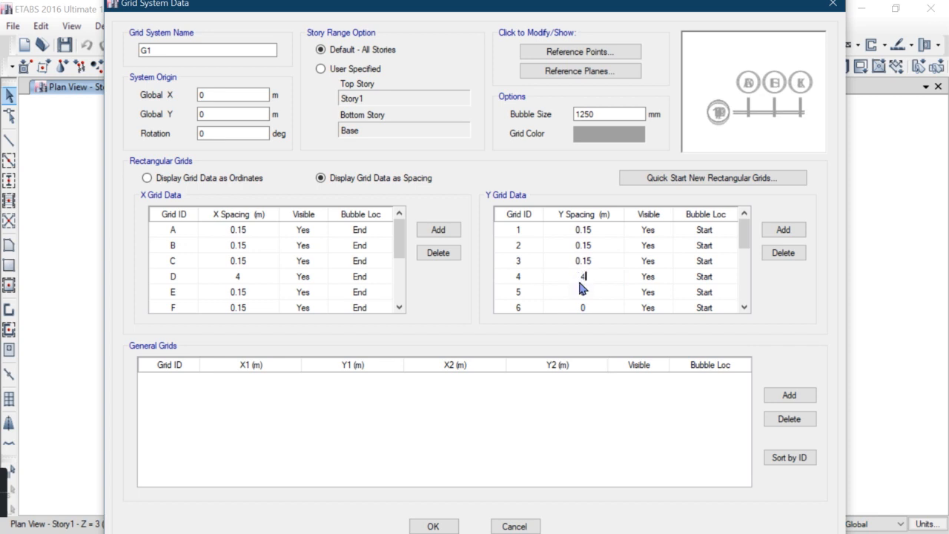
# Set the Y spacing of grids 5, 6 and 7 to 0.15 m and grid 8 to 4 m
pyautogui.click(579, 293)
pyautogui.write('0.15')
pyautogui.click(581, 308)
pyautogui.write('0')
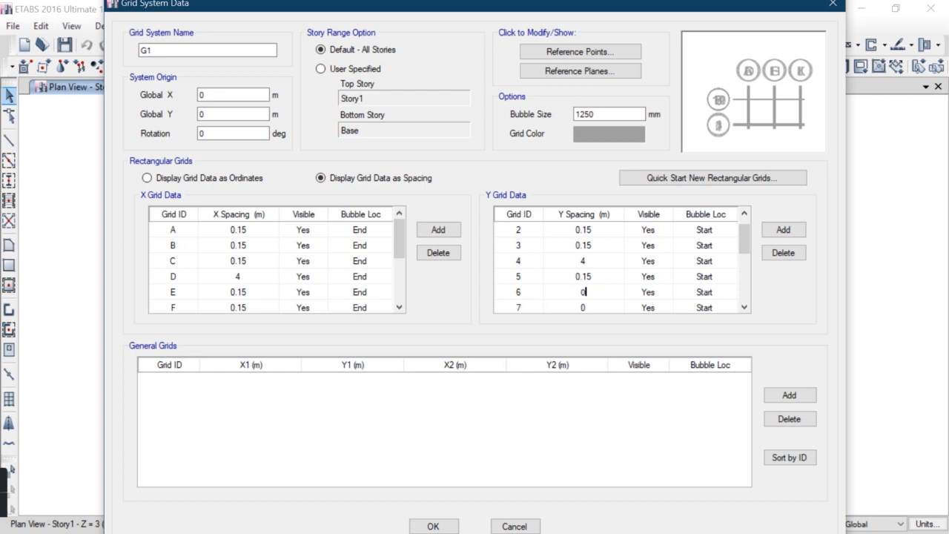
pyautogui.write('.15')
pyautogui.click(583, 308)
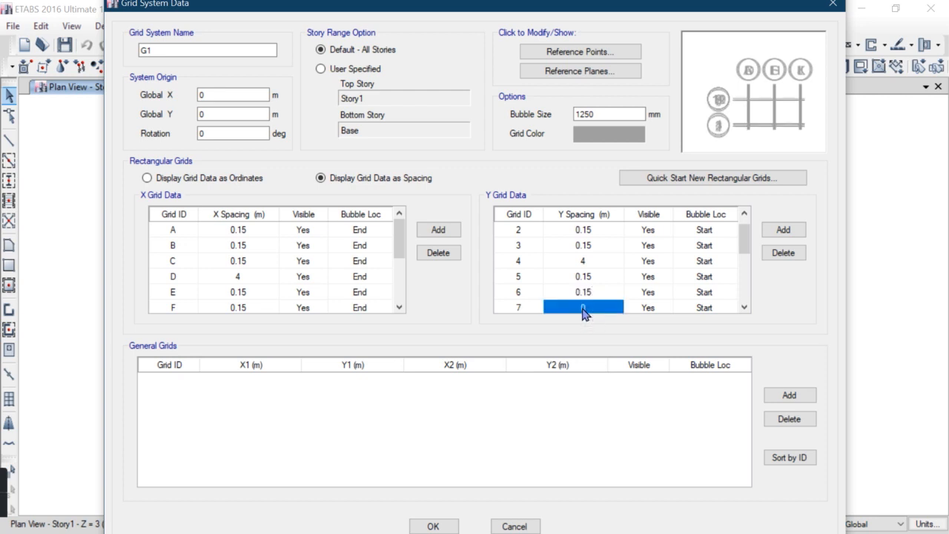
pyautogui.write('0.15')
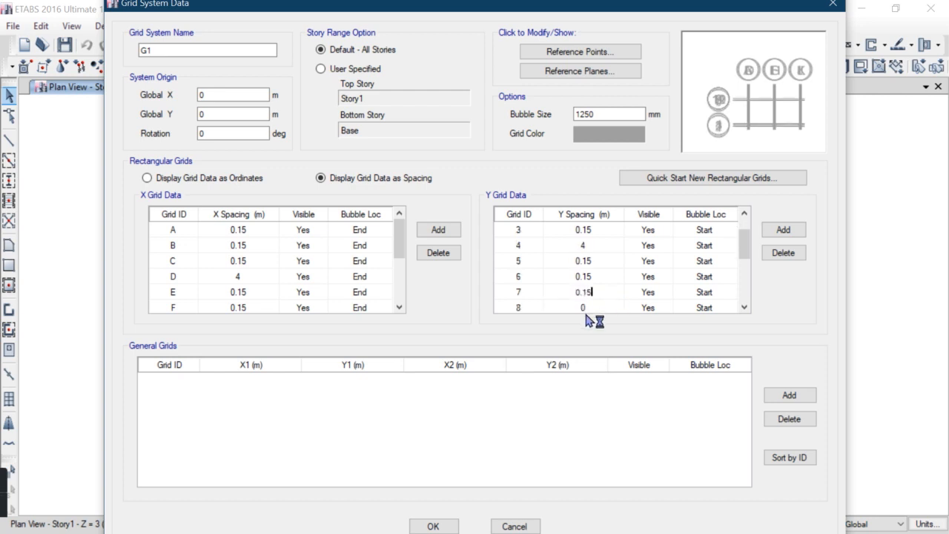
pyautogui.click(584, 308)
pyautogui.write('4')
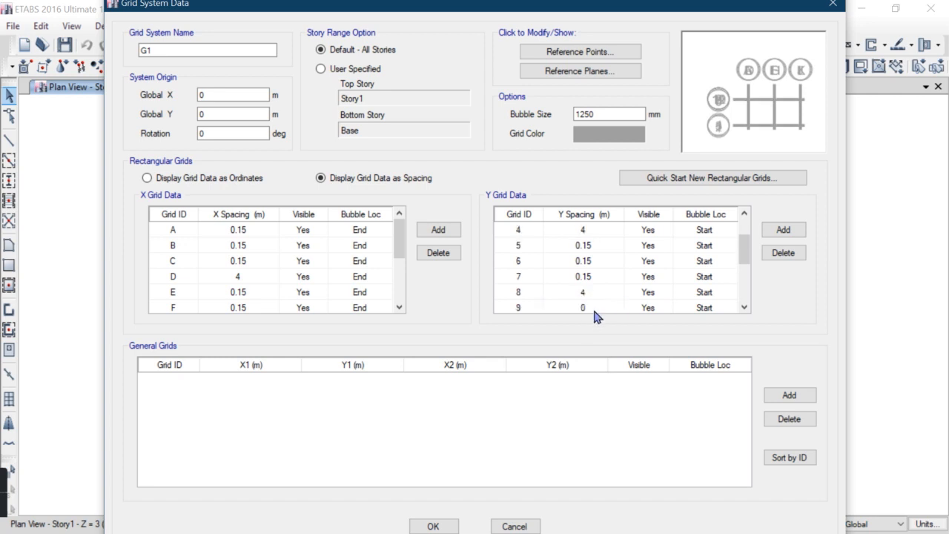
# Set the Y spacing of grids 9, 10 and 11 to 0.15 m and grid 12 to 4 m
pyautogui.click(744, 307)
pyautogui.doubleClick(747, 306)
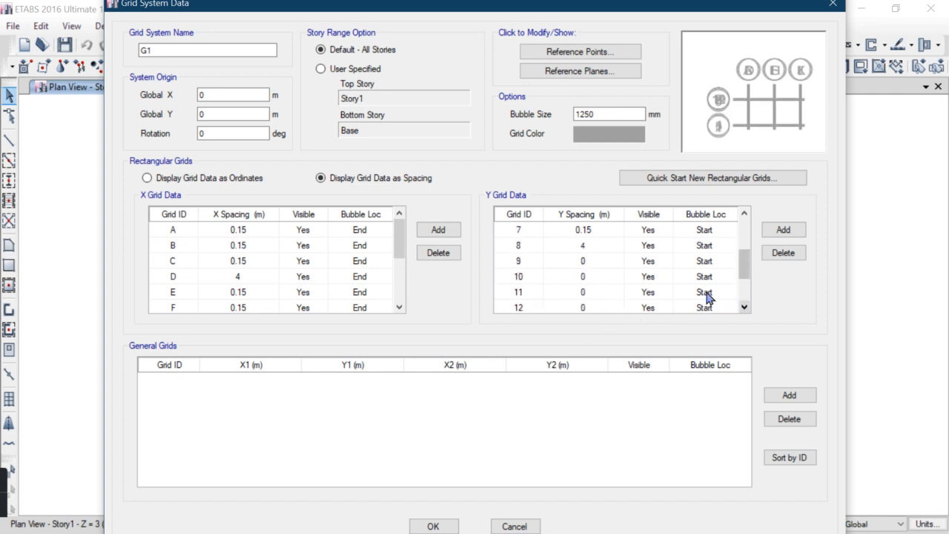
pyautogui.click(583, 264)
pyautogui.write('0.15')
pyautogui.click(591, 279)
pyautogui.write('0')
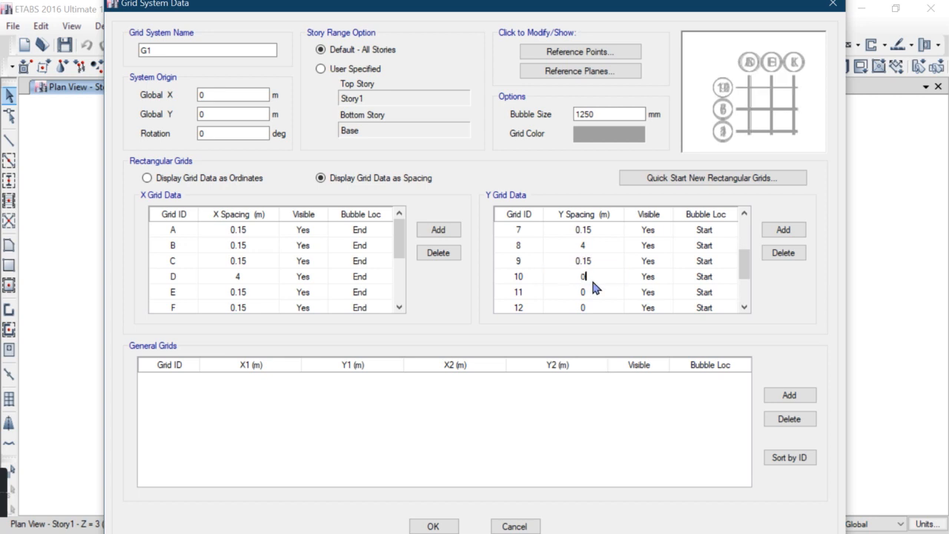
pyautogui.write('.15')
pyautogui.click(593, 292)
pyautogui.write('0.15')
pyautogui.click(593, 308)
pyautogui.write('4')
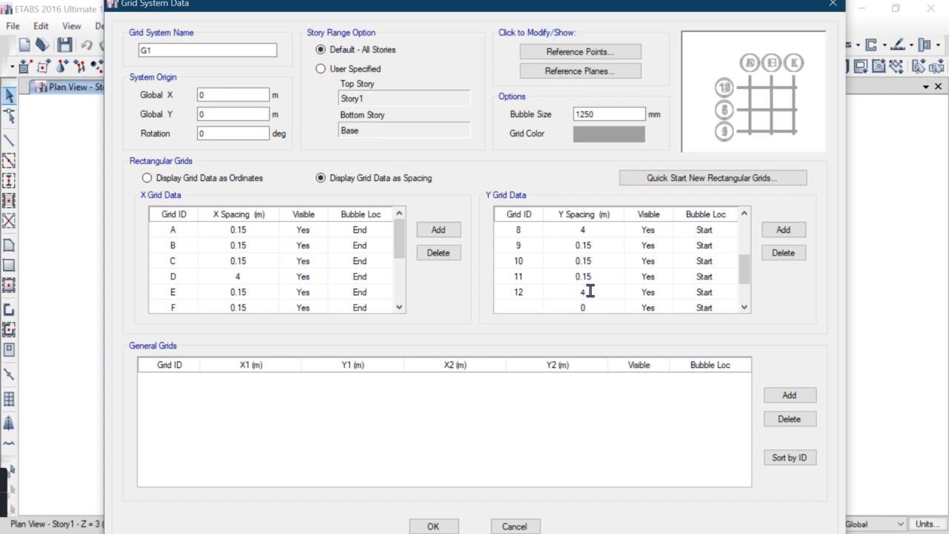
pyautogui.scroll(-3, 247, 265)
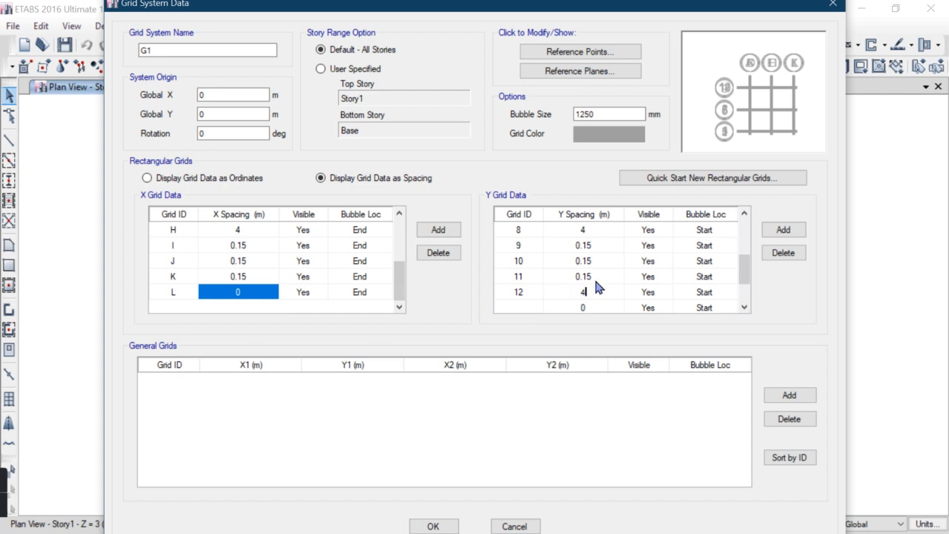
pyautogui.scroll(3, 598, 287)
pyautogui.scroll(-4, 597, 288)
pyautogui.scroll(3, 297, 264)
pyautogui.scroll(-3, 290, 265)
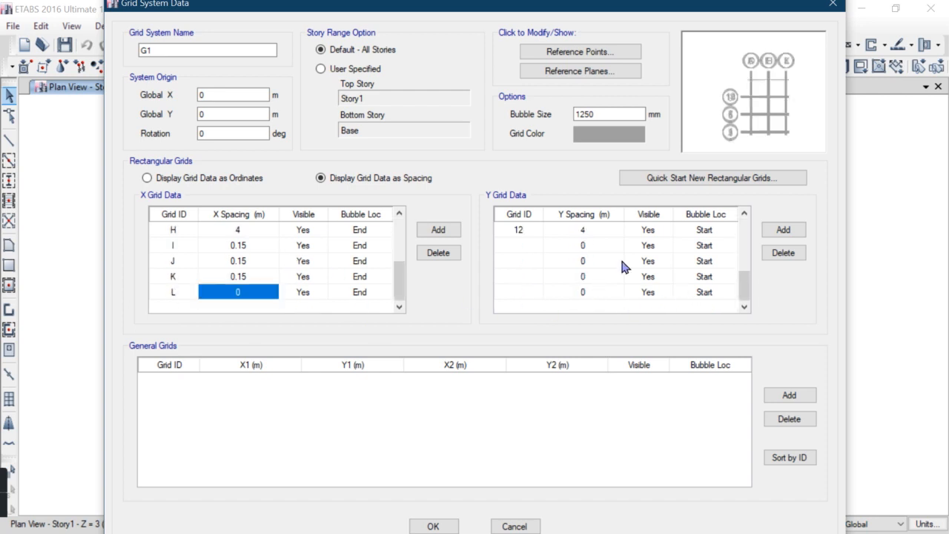
# Label the new Y grid lines with the numbers 13 through 16
pyautogui.click(537, 245)
pyautogui.write('13')
pyautogui.click(521, 261)
pyautogui.write('14')
pyautogui.click(522, 275)
pyautogui.write('15')
pyautogui.click(523, 292)
pyautogui.write('16')
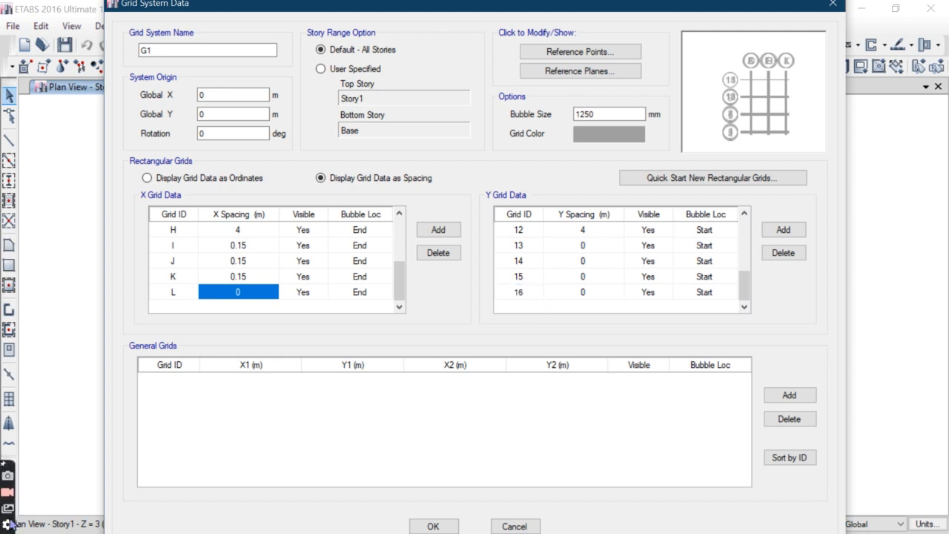
# Set the Y spacing of grids 13, 14 and 15 to 0.15 m
pyautogui.click(584, 247)
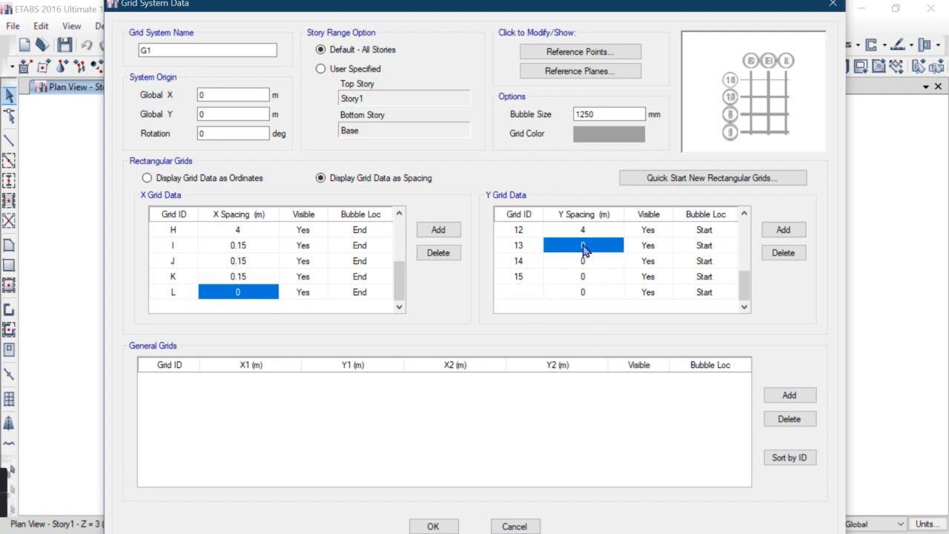
pyautogui.write('0.154')
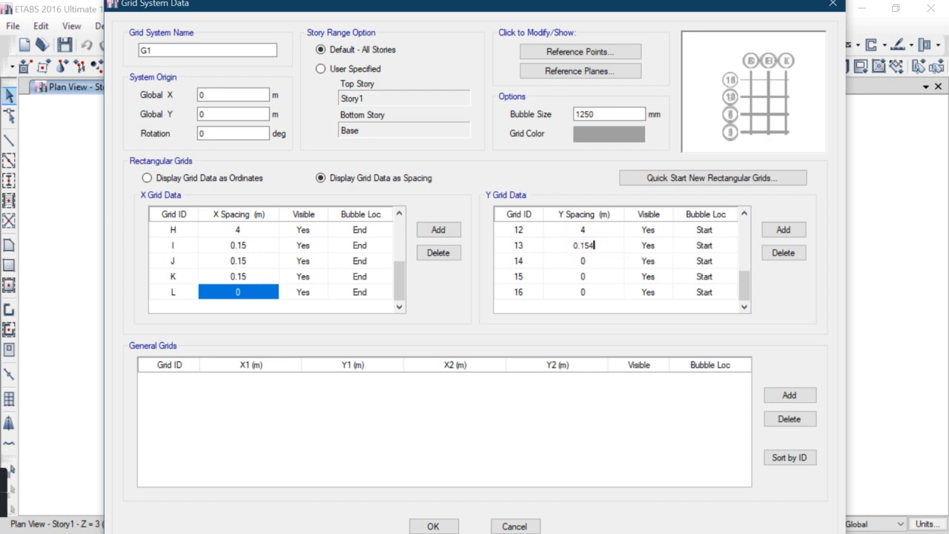
pyautogui.press('BackSpace')
pyautogui.click(579, 266)
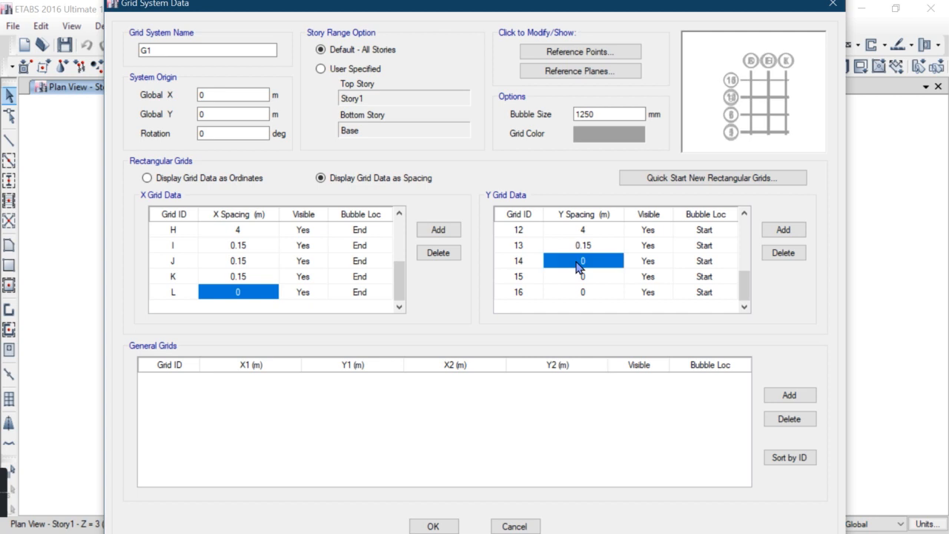
pyautogui.write('0.15')
pyautogui.click(574, 281)
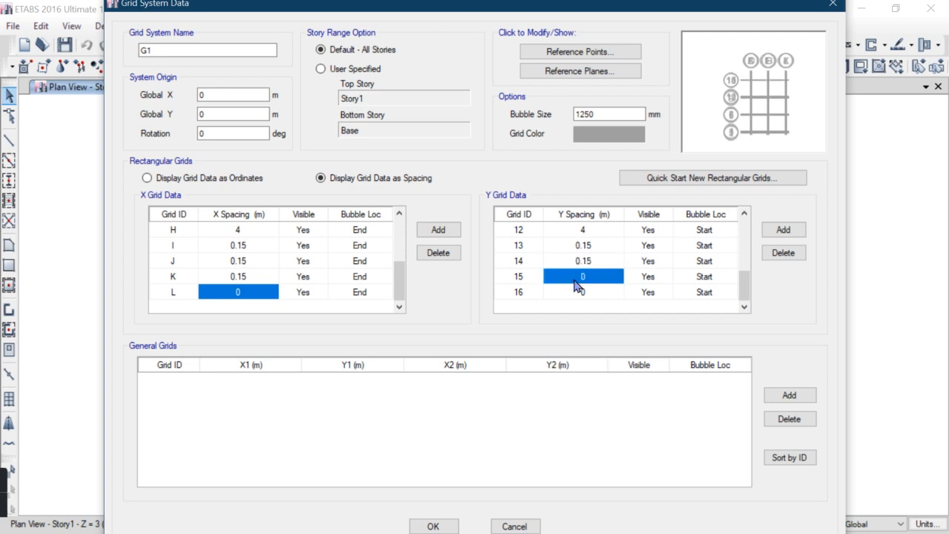
pyautogui.write('0')
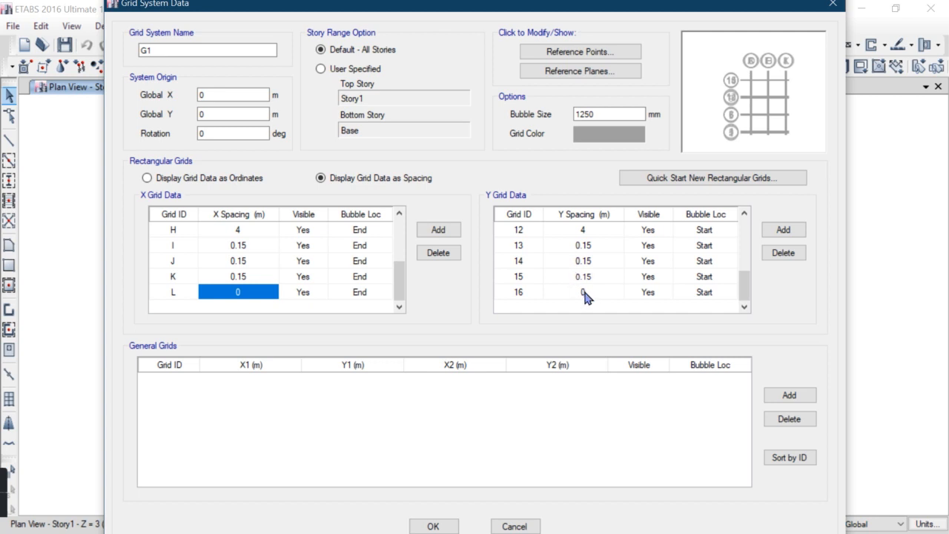
# Set the grid bubble size to 50 mm, accept the grid system data and refresh the view
pyautogui.click(584, 295)
pyautogui.scroll(4, 625, 275)
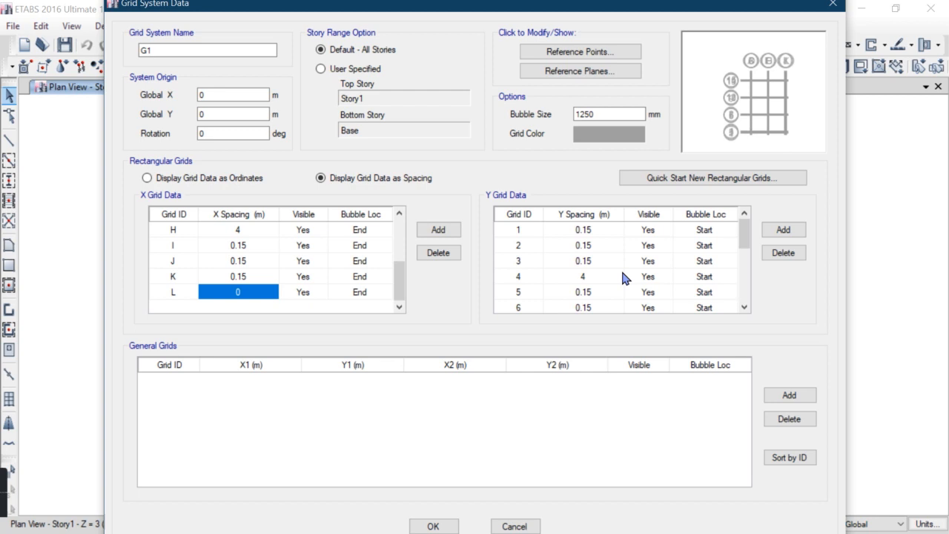
pyautogui.scroll(-4, 625, 278)
pyautogui.moveTo(745, 296); pyautogui.dragTo(744, 244)
pyautogui.doubleClick(605, 116)
pyautogui.write('50')
pyautogui.click(433, 525)
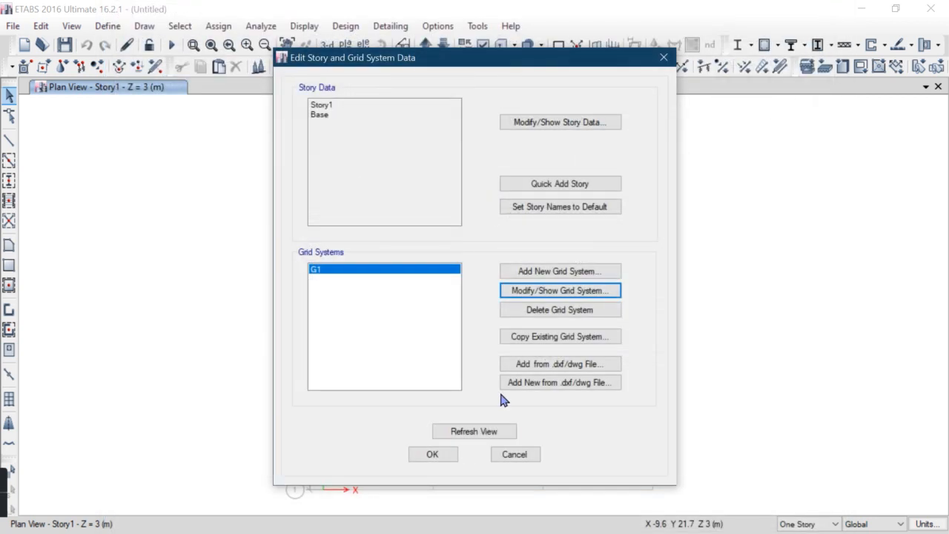
pyautogui.click(472, 430)
pyautogui.click(432, 455)
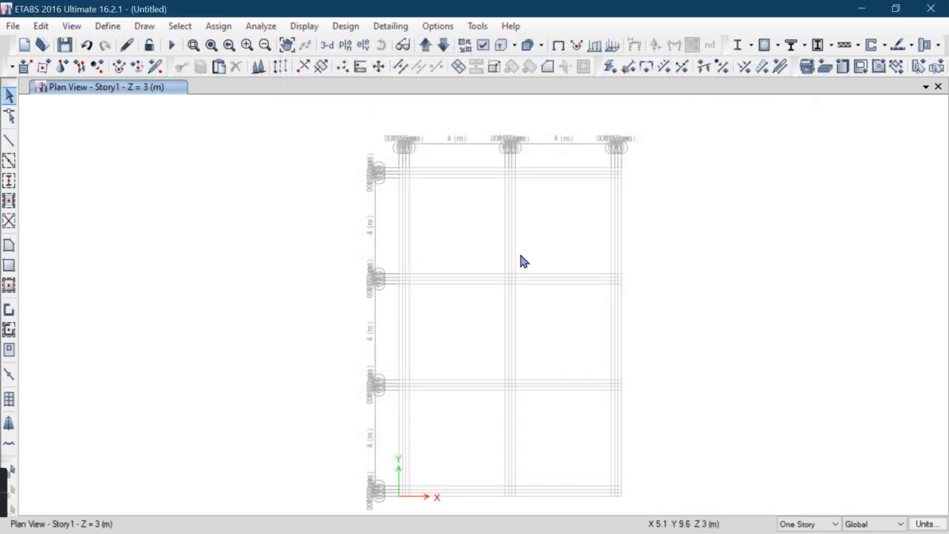
# Inspect the grid layout in 3D and return to the Story1 plan view
pyautogui.moveTo(524, 335); pyautogui.dragTo(453, 318, button='middle')
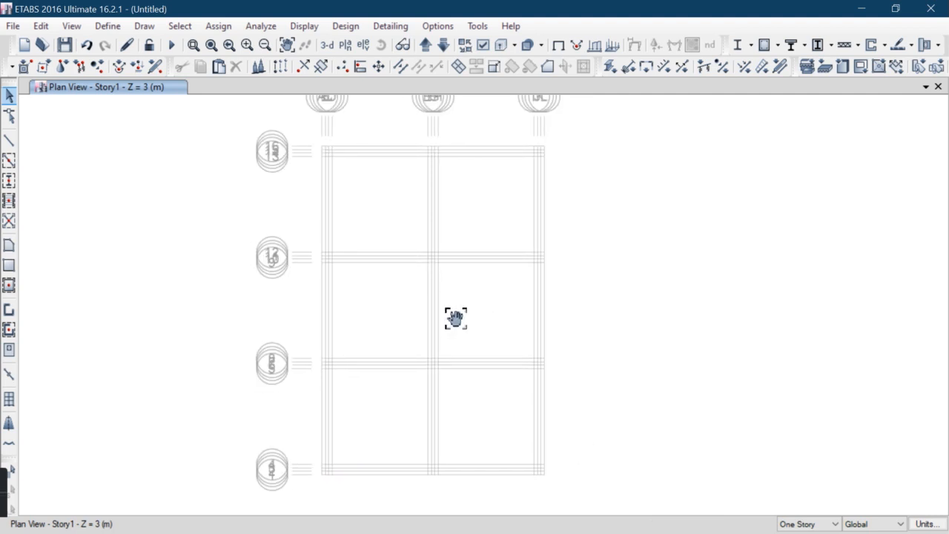
pyautogui.click(327, 46)
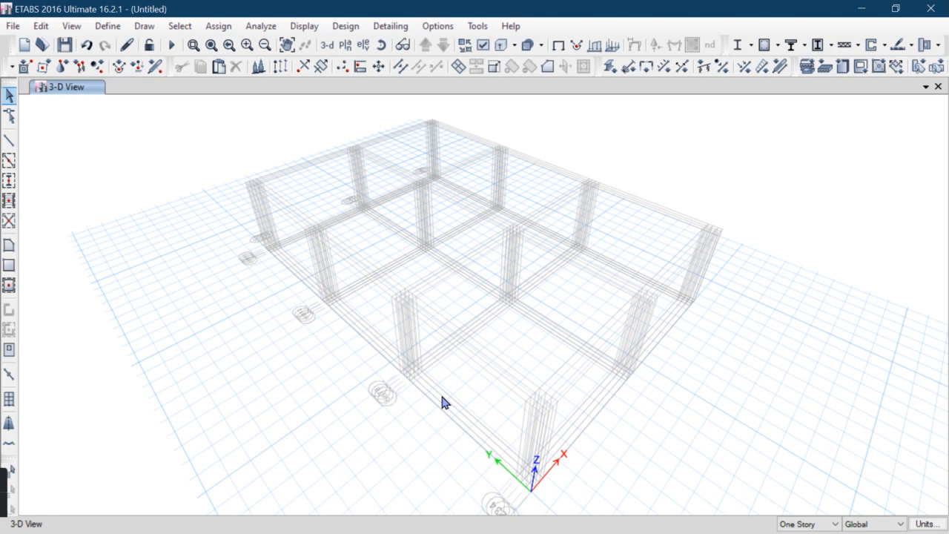
pyautogui.click(345, 44)
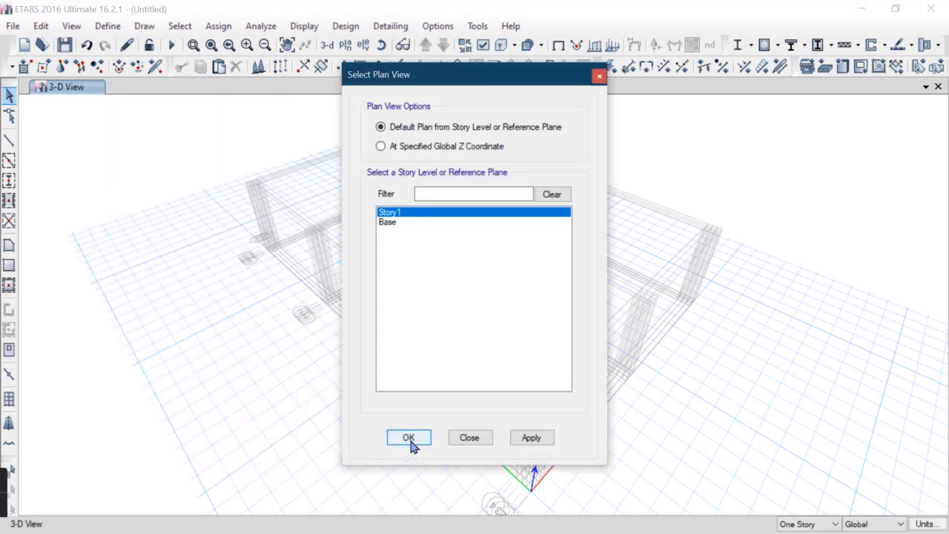
pyautogui.click(410, 439)
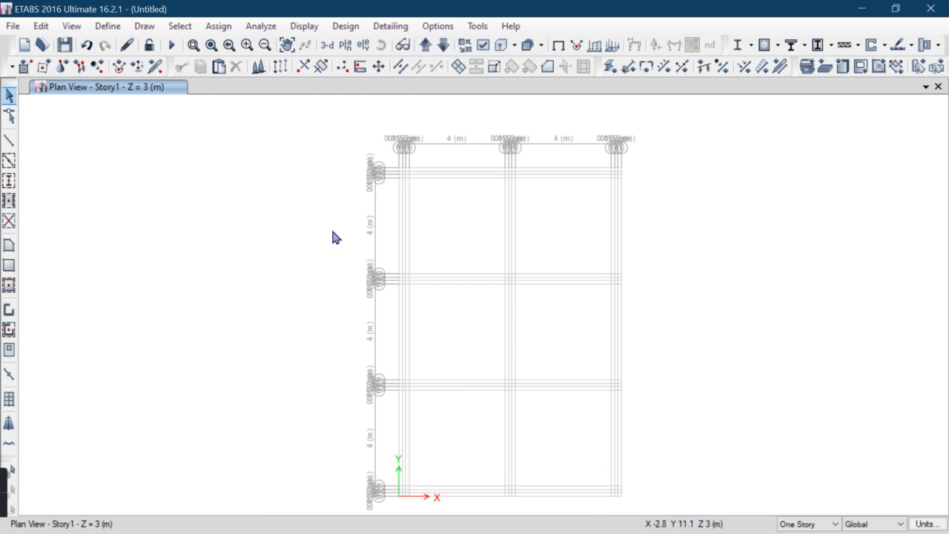
pyautogui.moveTo(493, 229); pyautogui.dragTo(449, 236, button='middle')
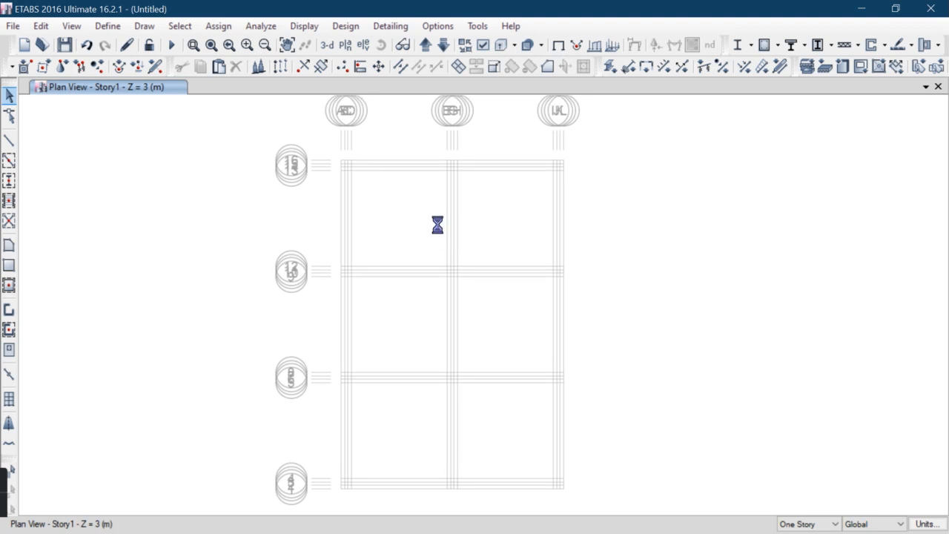
# Open the material definitions and start a new material with the region set to India
pyautogui.click(107, 26)
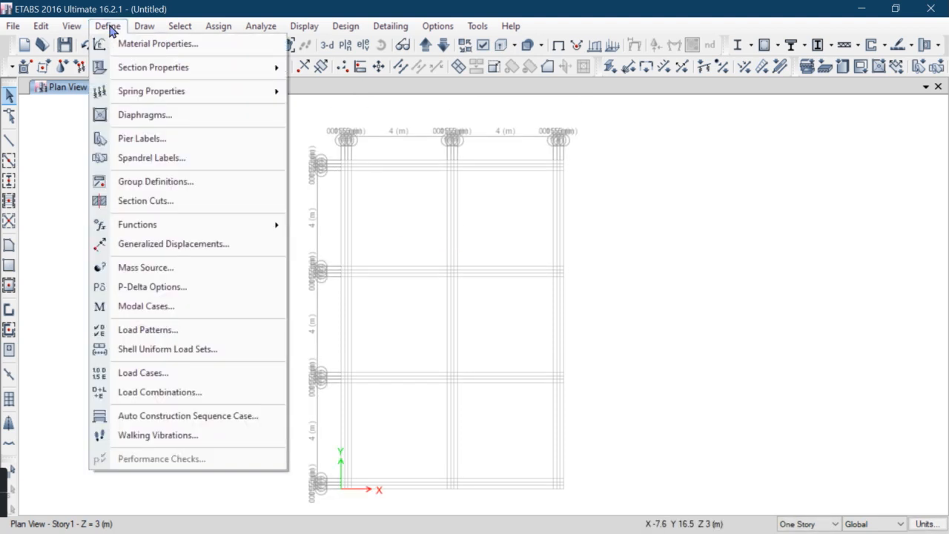
pyautogui.click(180, 43)
pyautogui.moveTo(363, 140); pyautogui.dragTo(332, 101)
pyautogui.click(526, 155)
pyautogui.click(479, 232)
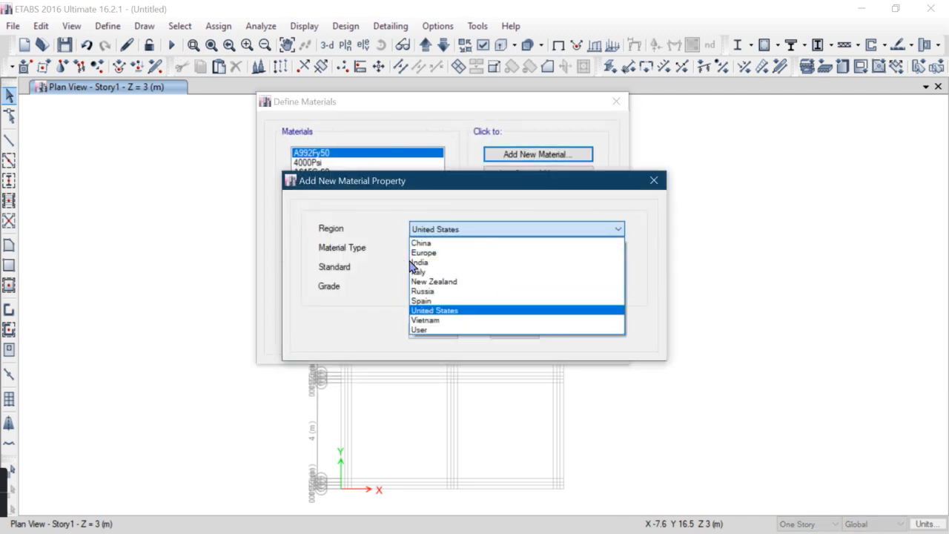
pyautogui.click(426, 264)
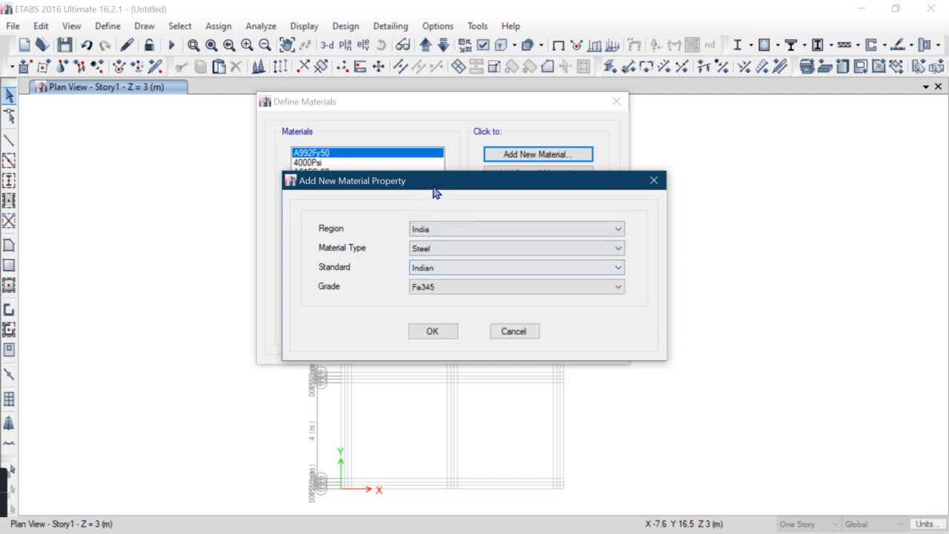
# Set the new material type to Concrete with Indian standard and grade M25, and accept it
pyautogui.moveTo(435, 185); pyautogui.dragTo(427, 142)
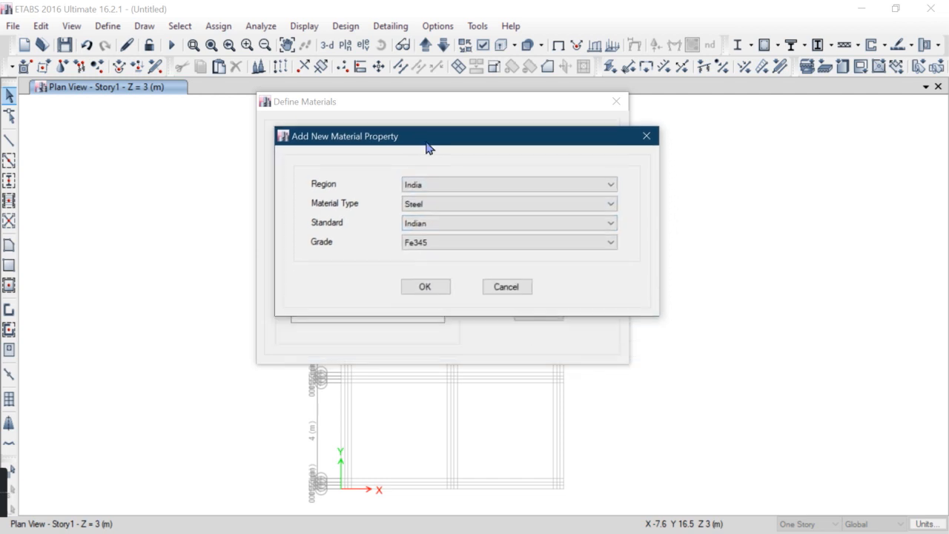
pyautogui.click(435, 209)
pyautogui.click(434, 229)
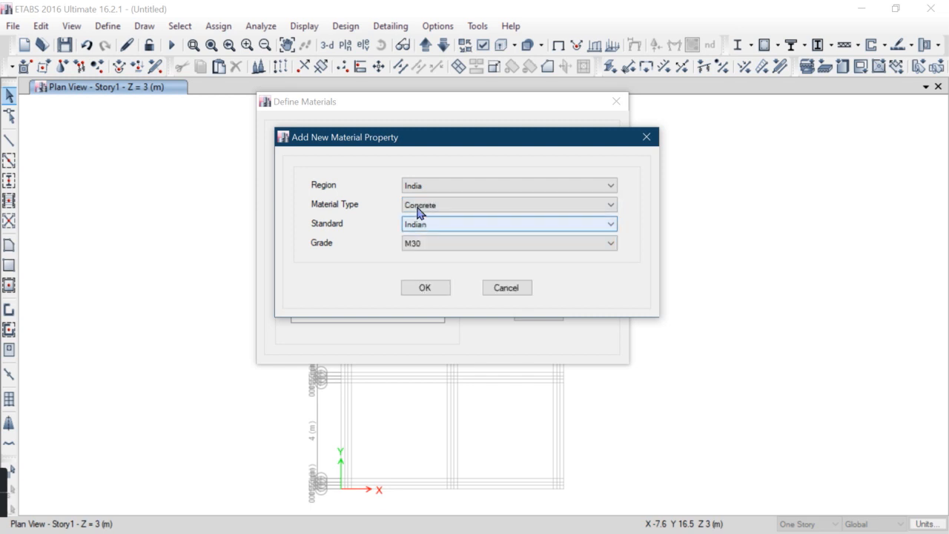
pyautogui.moveTo(409, 143); pyautogui.dragTo(398, 123)
pyautogui.click(415, 202)
pyautogui.click(418, 210)
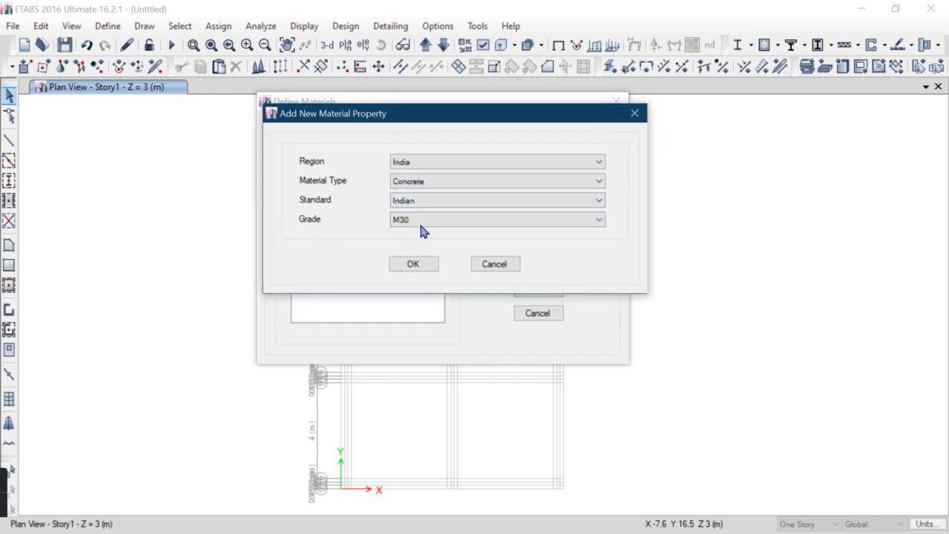
pyautogui.click(420, 225)
pyautogui.click(408, 250)
pyautogui.moveTo(403, 115); pyautogui.dragTo(372, 50)
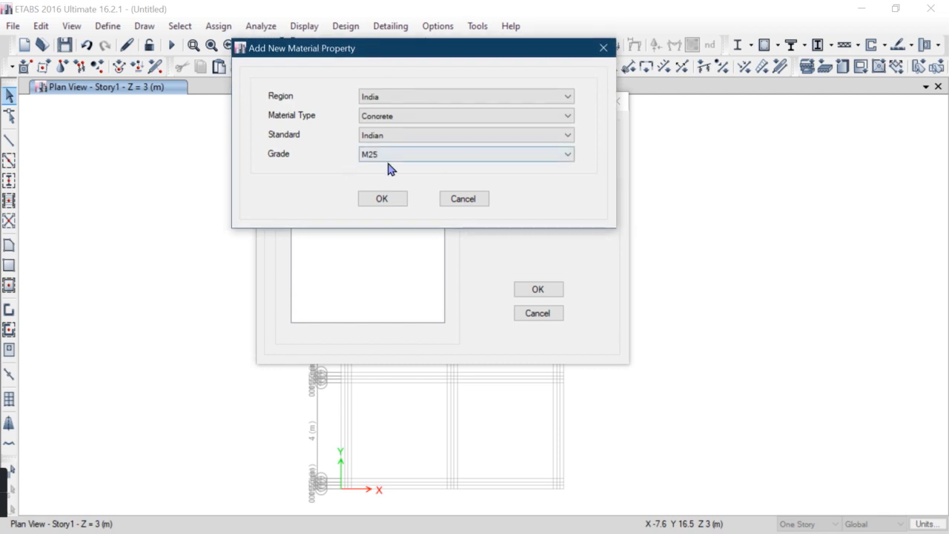
pyautogui.click(389, 203)
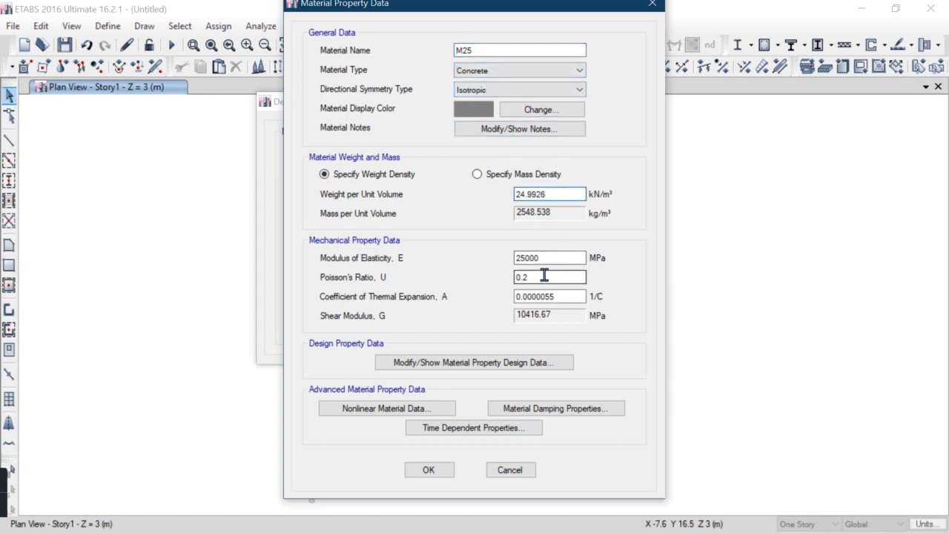
pyautogui.click(429, 473)
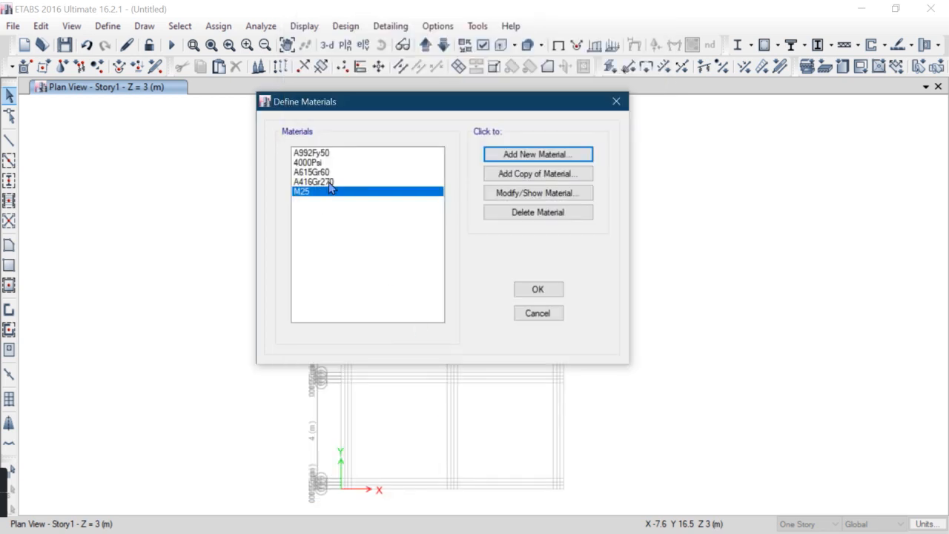
# Add an Indian rebar material of grade HYSD Grade 500 and close the materials list
pyautogui.click(536, 156)
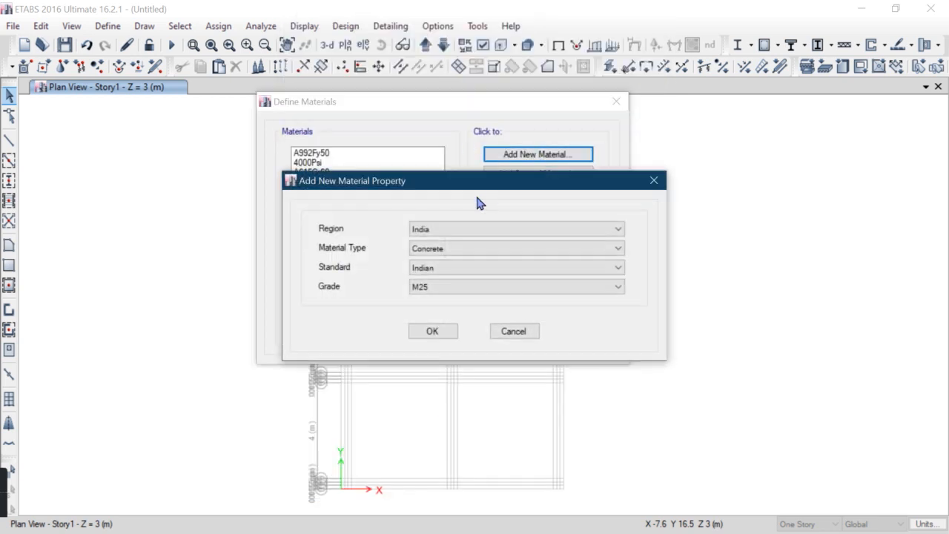
pyautogui.click(431, 250)
pyautogui.click(423, 300)
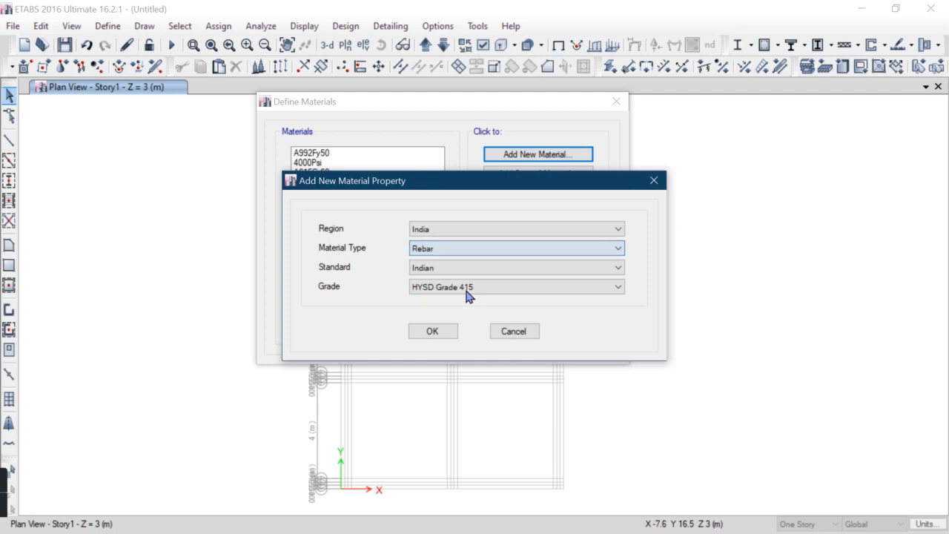
pyautogui.click(453, 288)
pyautogui.click(445, 320)
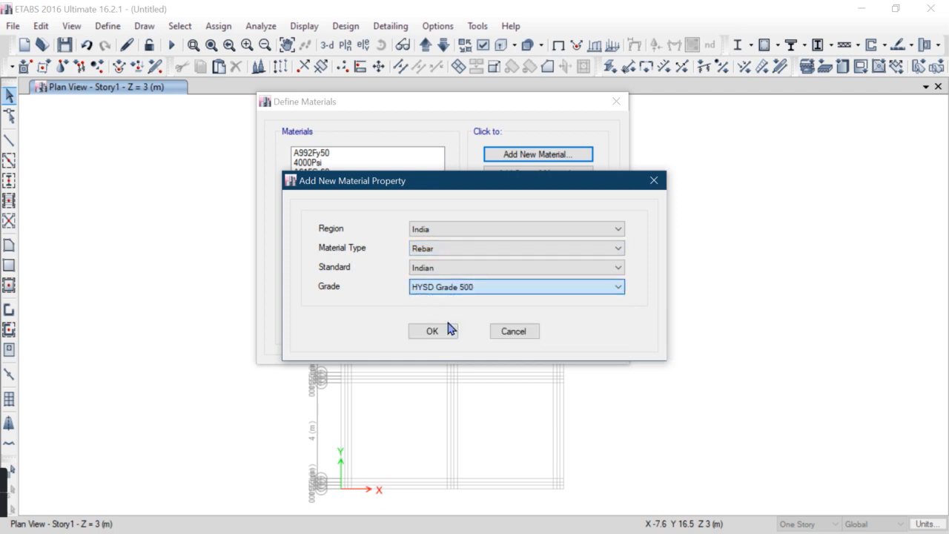
pyautogui.moveTo(460, 187); pyautogui.dragTo(457, 162)
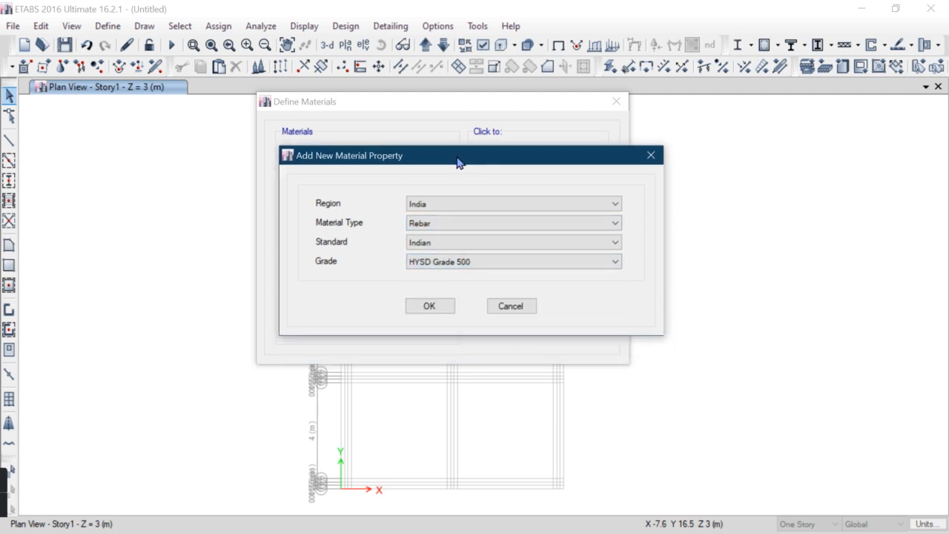
pyautogui.click(431, 304)
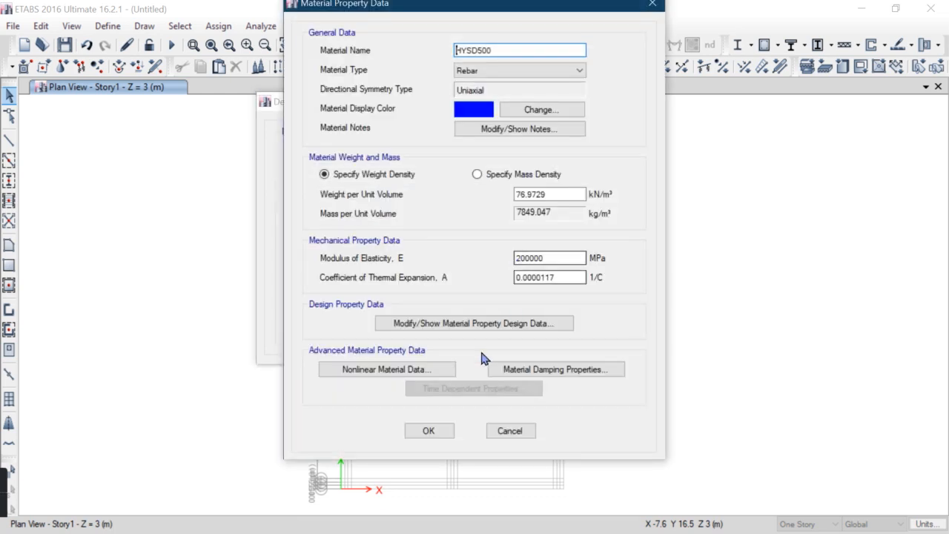
pyautogui.click(424, 431)
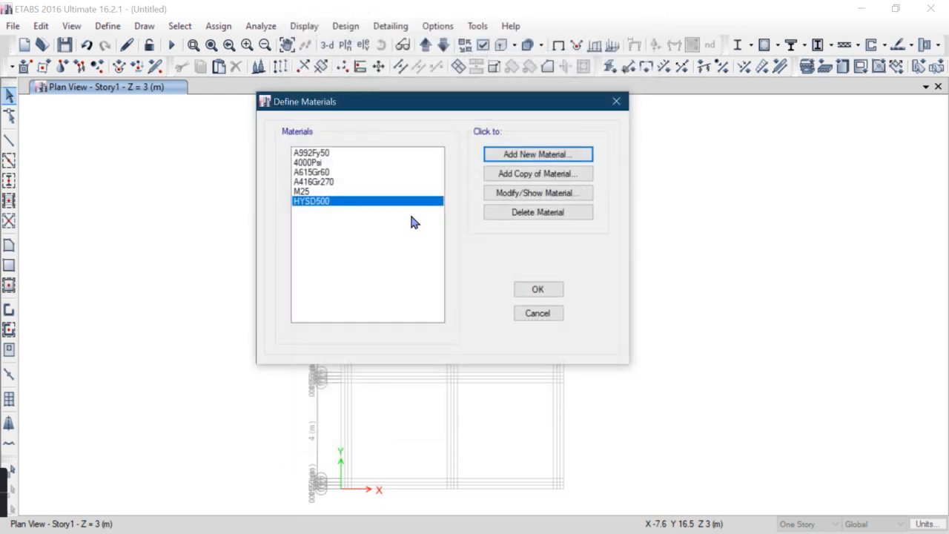
pyautogui.click(551, 289)
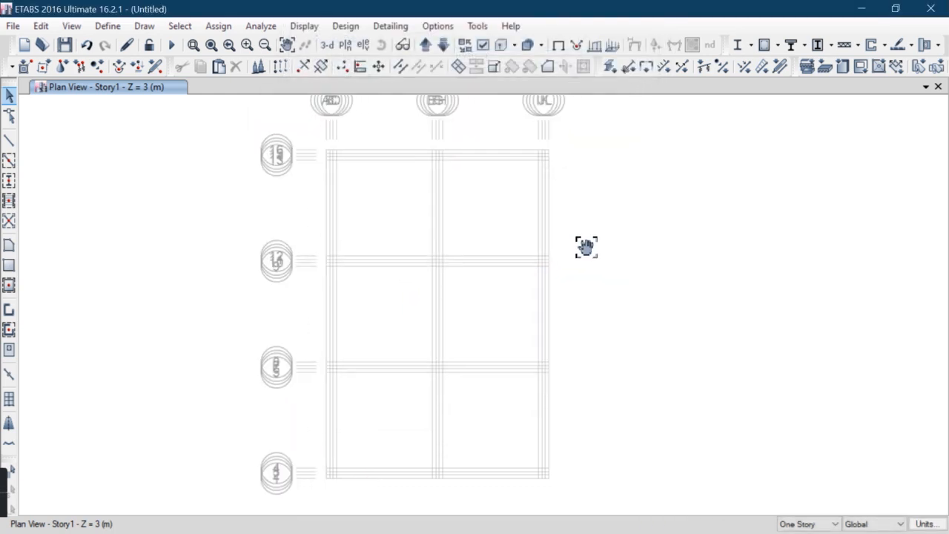
# Delete the default frame sections A-CompBm through SteelCol from the frame properties
pyautogui.click(106, 26)
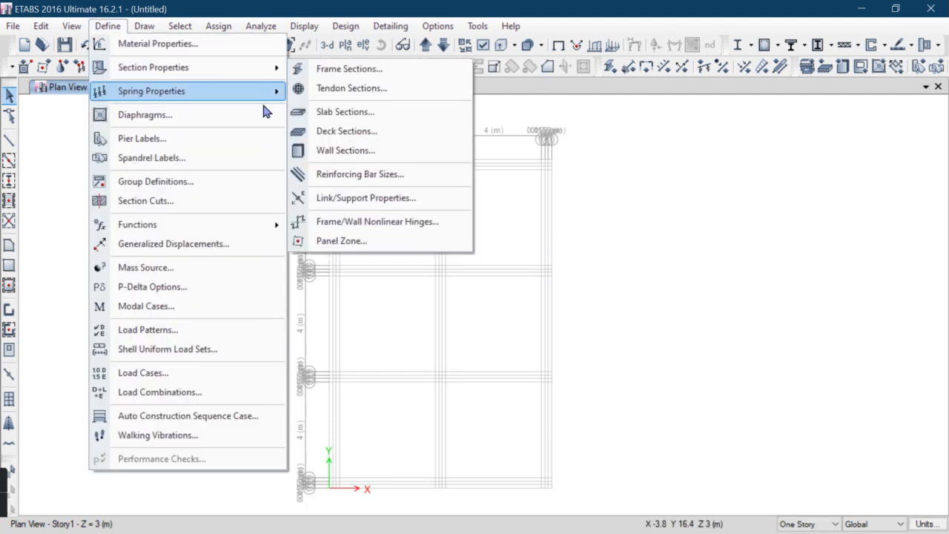
pyautogui.click(322, 72)
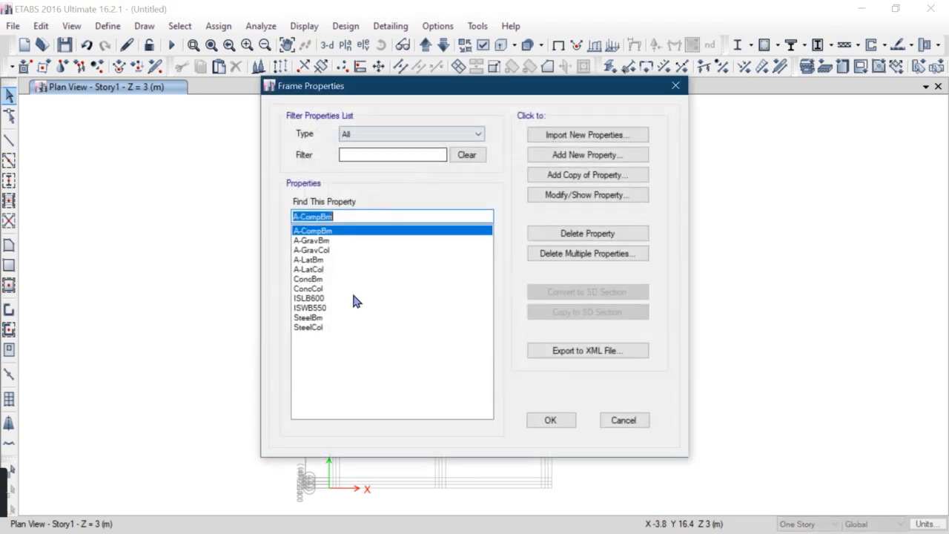
pyautogui.click(576, 254)
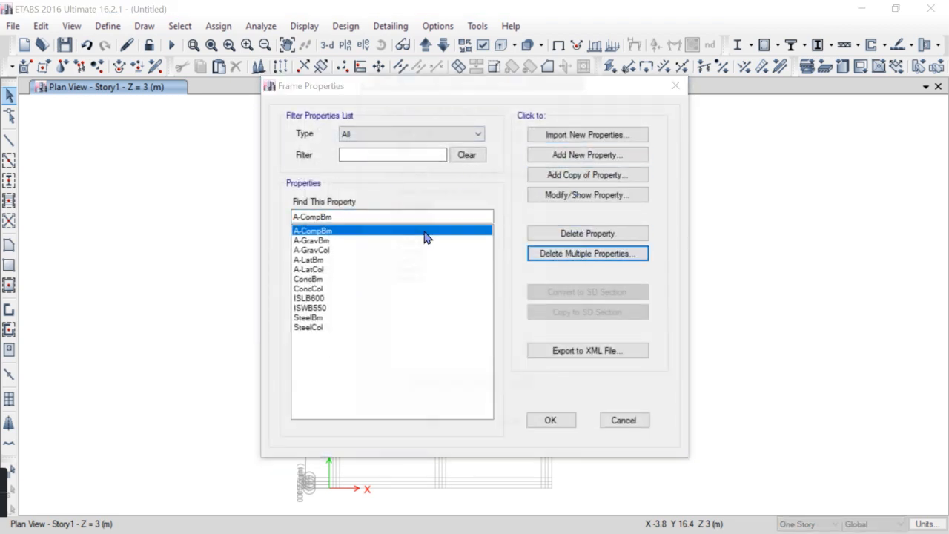
pyautogui.moveTo(419, 207); pyautogui.dragTo(427, 324)
pyautogui.click(437, 390)
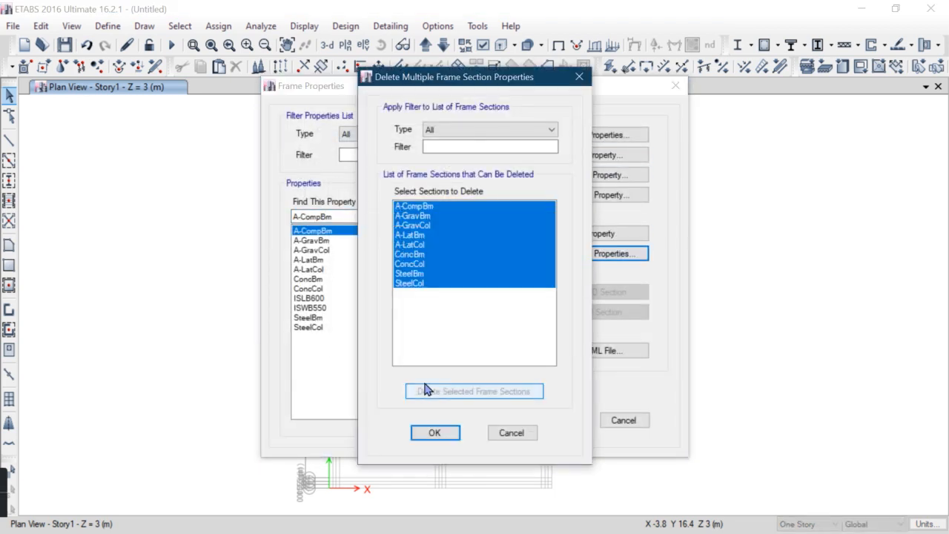
pyautogui.moveTo(416, 206); pyautogui.dragTo(424, 282)
pyautogui.click(437, 390)
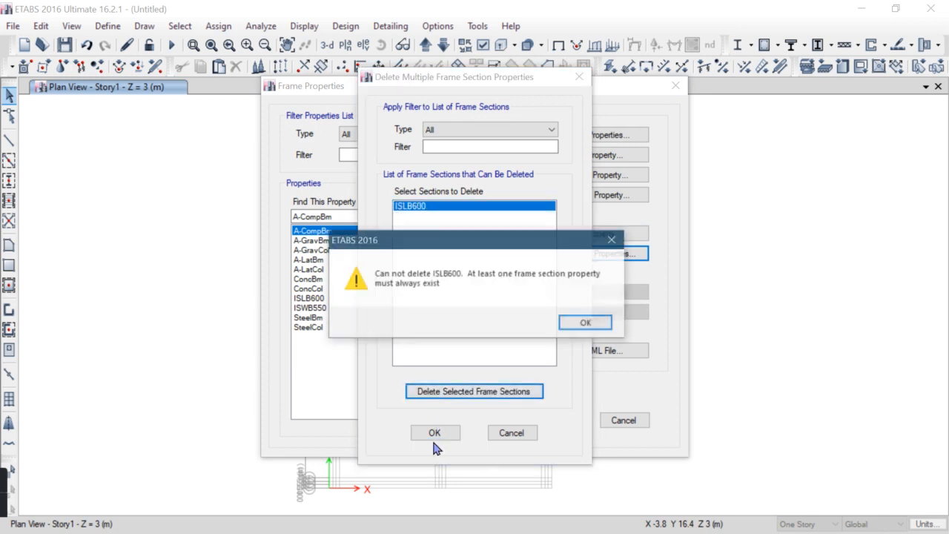
# Add a new concrete rectangular frame section named C 450*450mm M25 using the M25 material
pyautogui.click(580, 326)
pyautogui.click(429, 432)
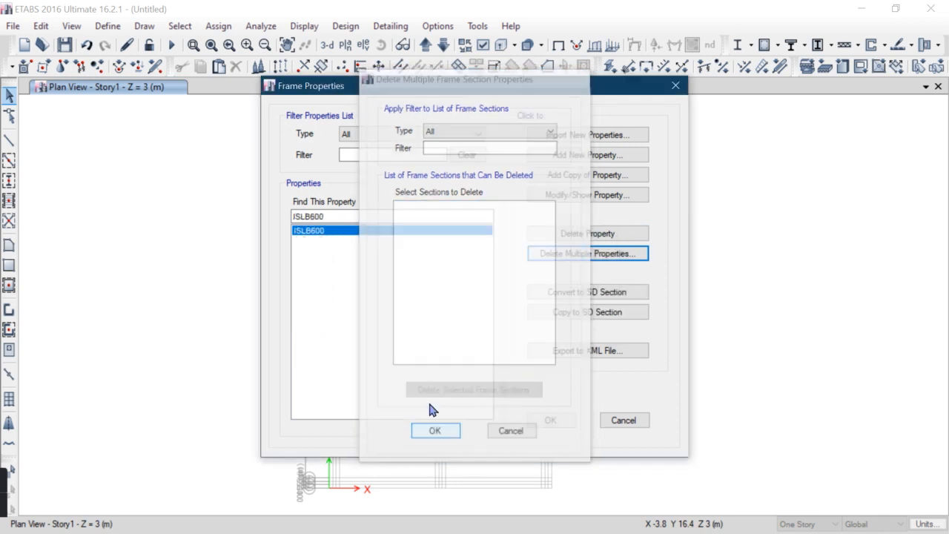
pyautogui.click(584, 155)
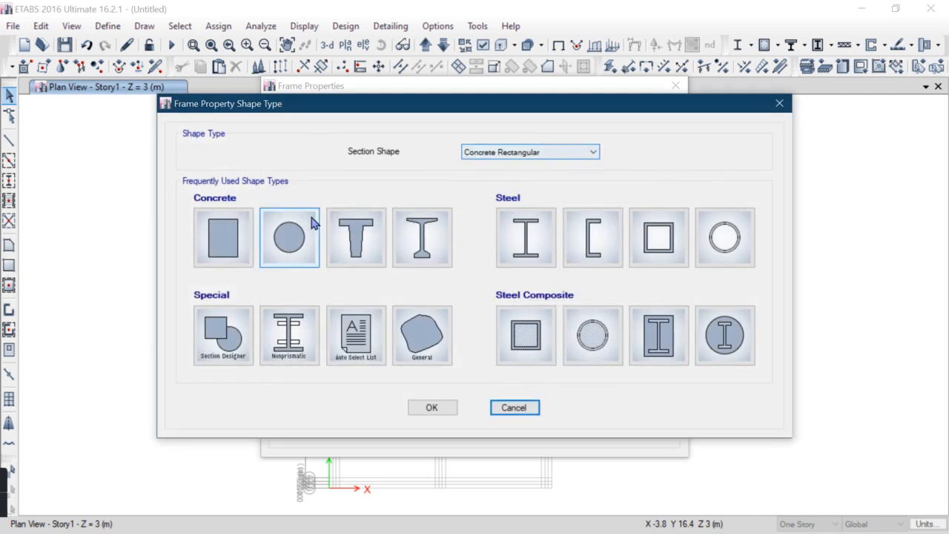
pyautogui.press('Escape')
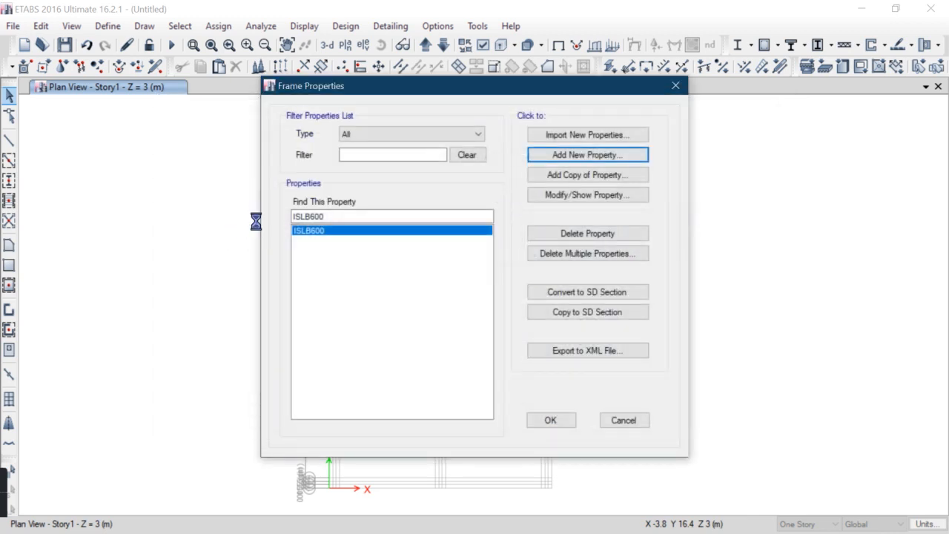
pyautogui.write('C 450*450mm M25')
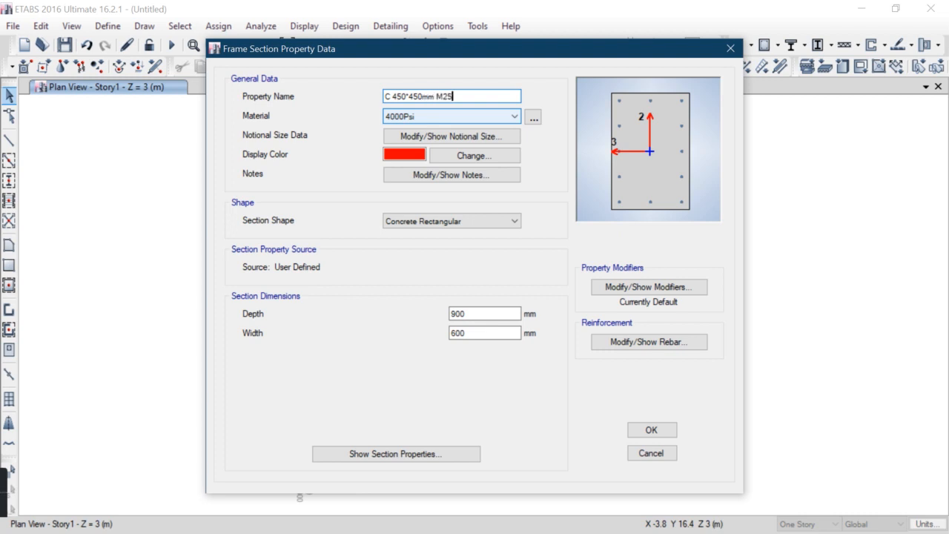
pyautogui.click(414, 116)
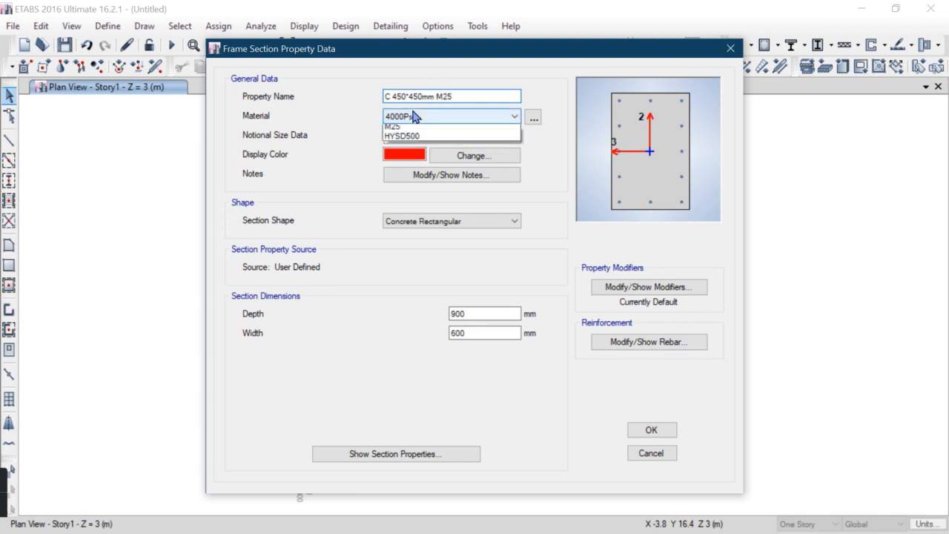
pyautogui.click(413, 173)
# Set the section's depth and width both to 450 mm
pyautogui.doubleClick(469, 313)
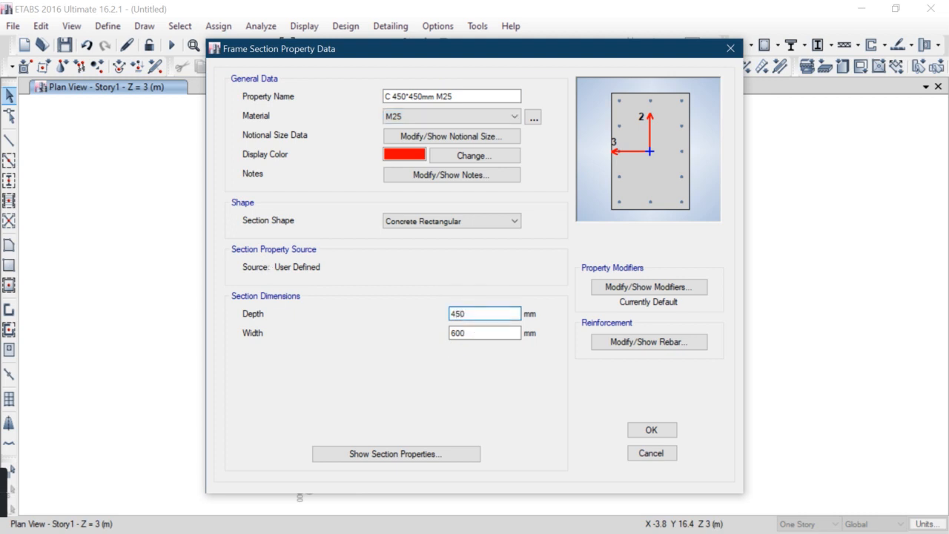
pyautogui.click(493, 332)
pyautogui.press('Tab')
pyautogui.write('45')
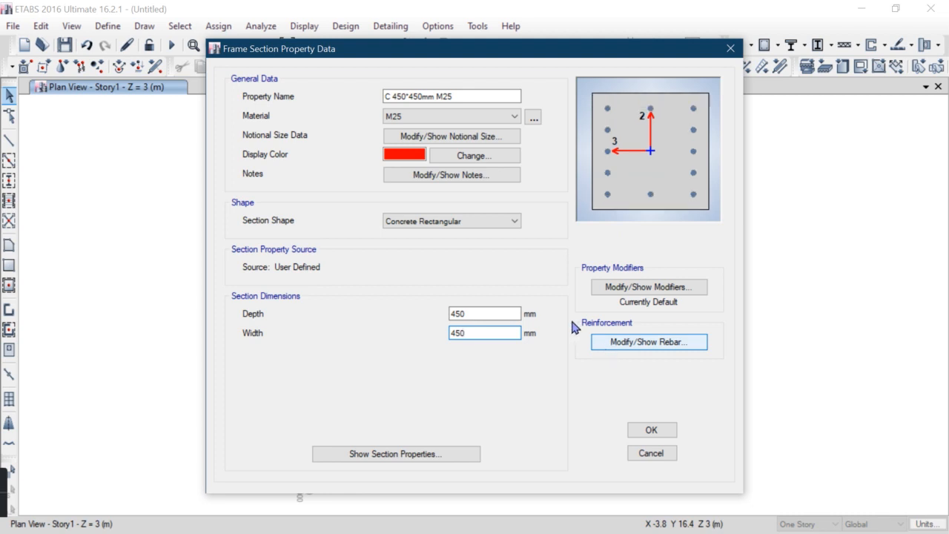
# Open the section's reinforcement data and set longitudinal and confinement bar materials to HYSD500
pyautogui.click(630, 342)
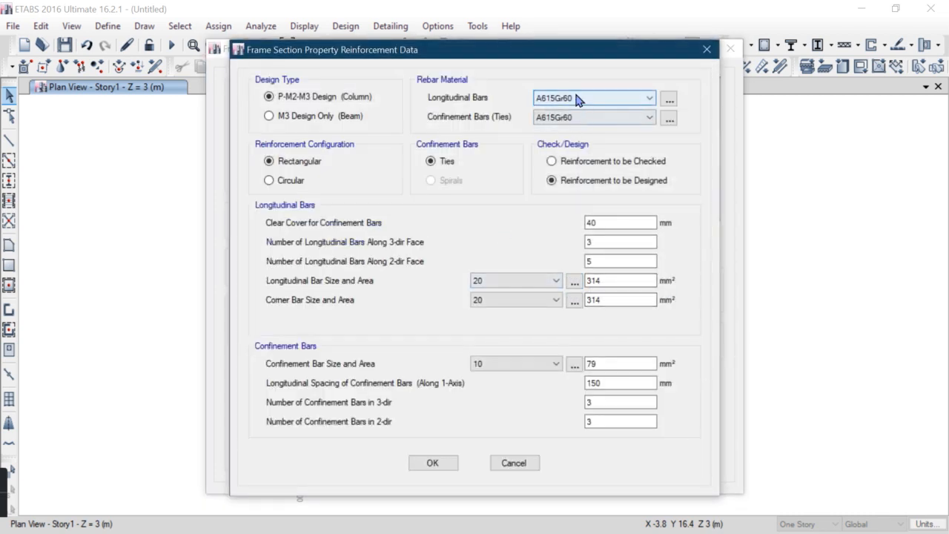
pyautogui.click(577, 98)
pyautogui.click(577, 117)
pyautogui.click(577, 117)
pyautogui.click(578, 140)
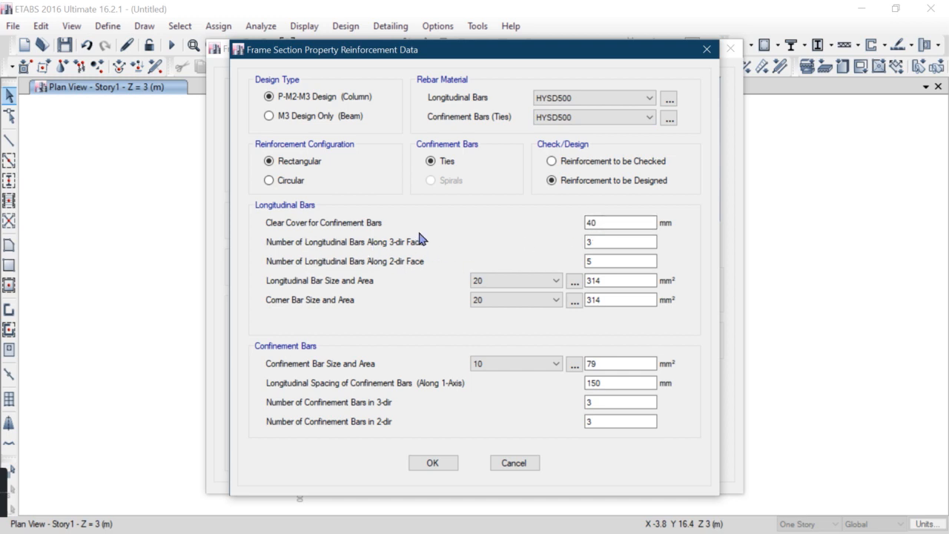
# Review the longitudinal and confinement bar settings, then accept the reinforcement and section data
pyautogui.click(617, 241)
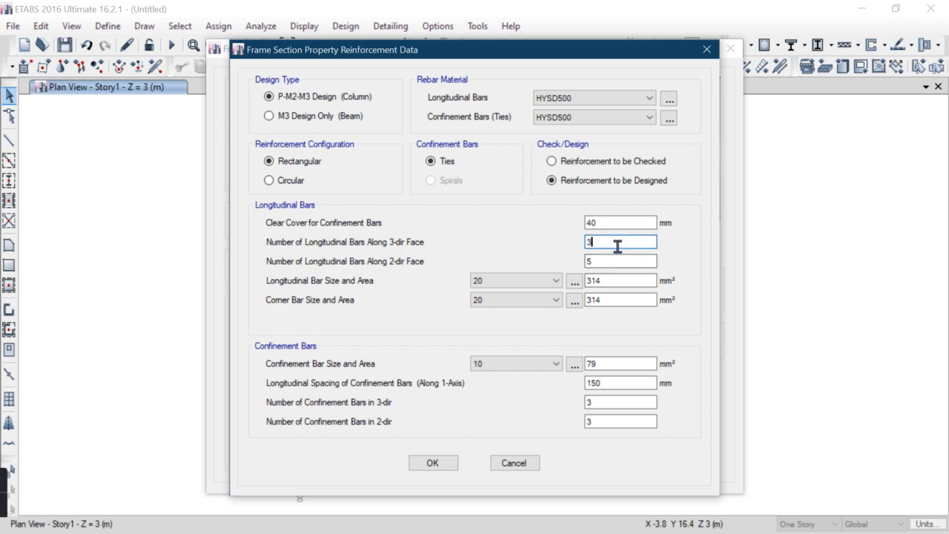
pyautogui.click(610, 261)
pyautogui.click(610, 280)
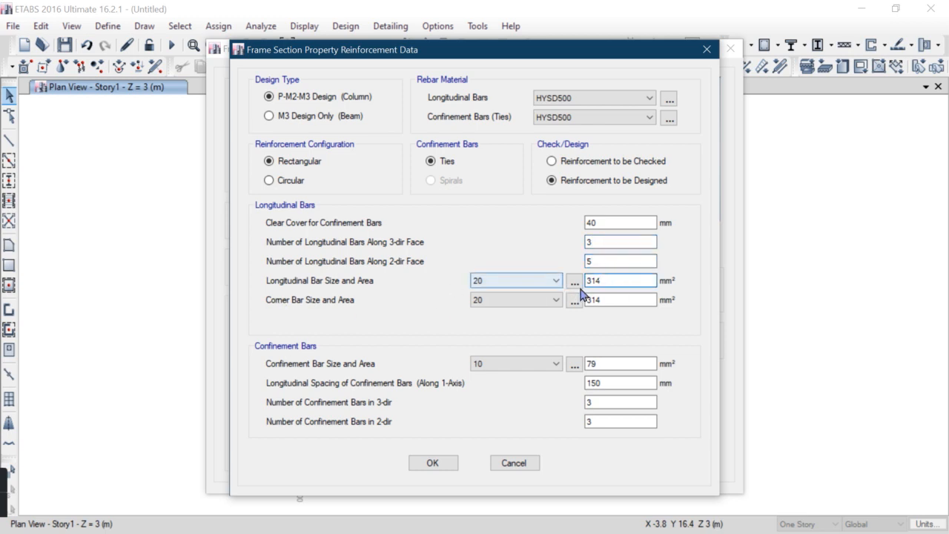
pyautogui.click(604, 301)
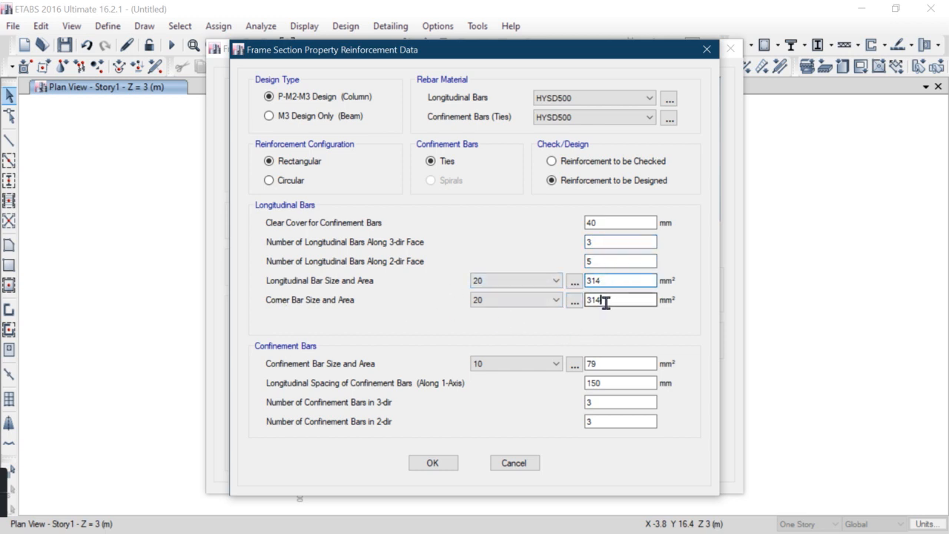
pyautogui.click(607, 363)
pyautogui.click(610, 383)
pyautogui.click(610, 401)
pyautogui.click(610, 421)
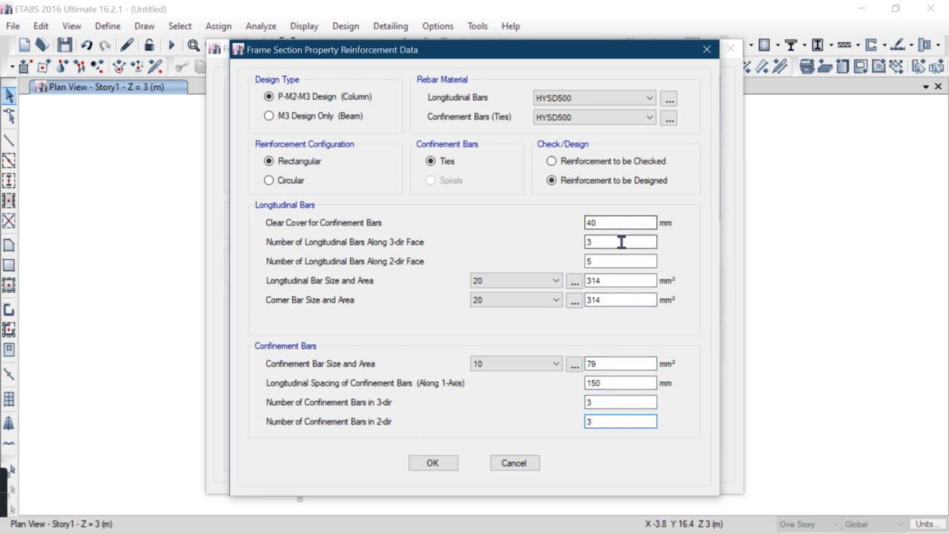
pyautogui.click(617, 299)
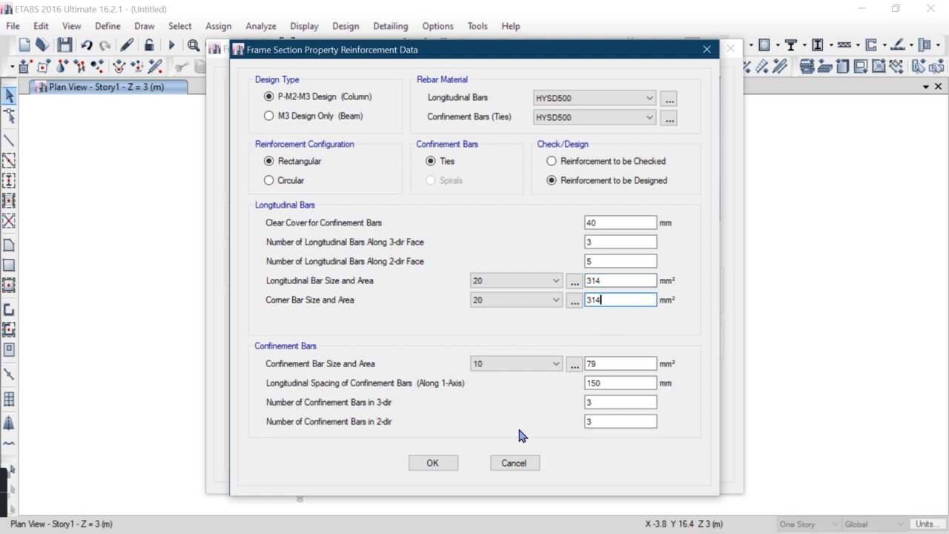
pyautogui.click(433, 462)
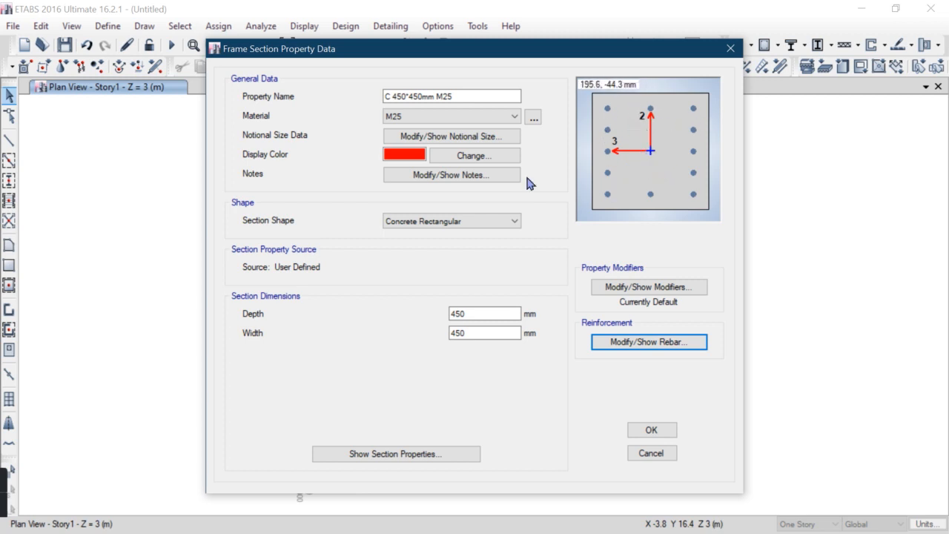
pyautogui.click(645, 432)
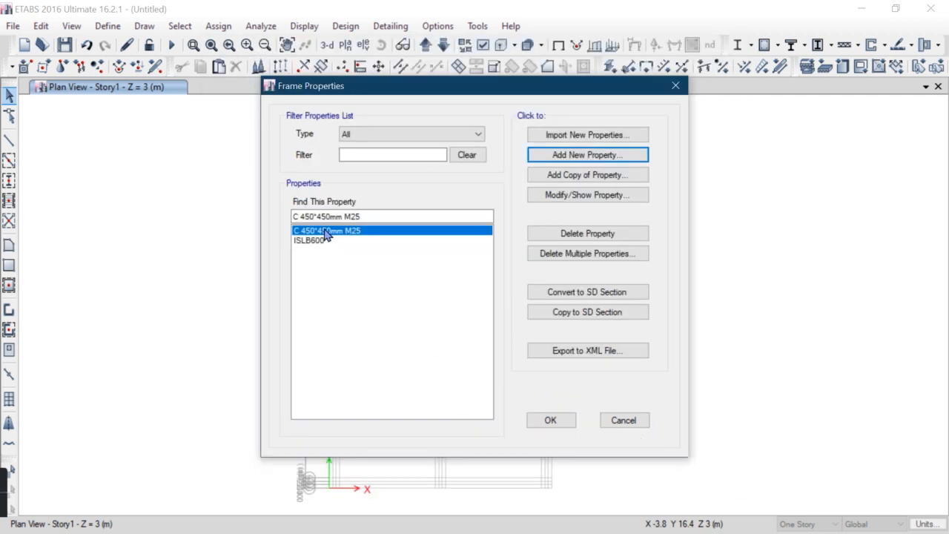
# Delete the ISLB600 frame section and close the frame properties
pyautogui.click(323, 240)
pyautogui.click(559, 235)
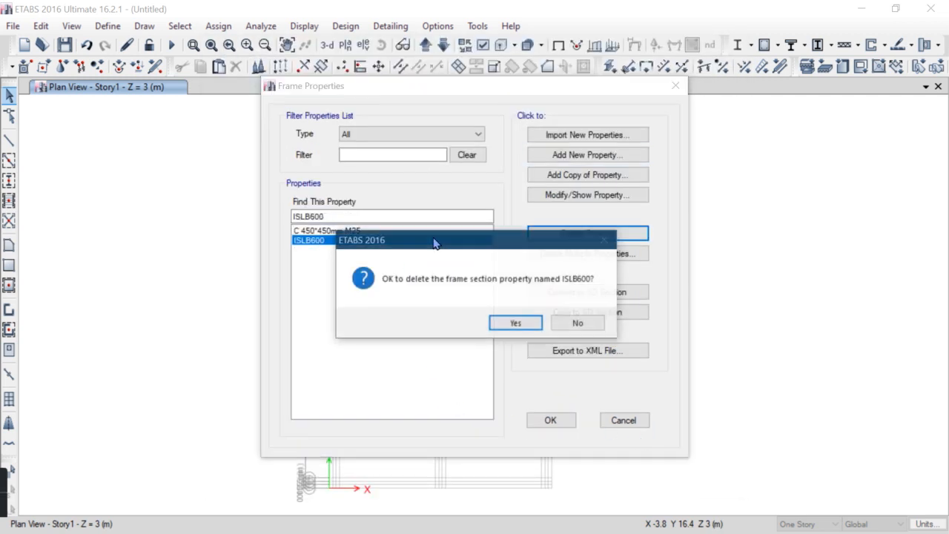
pyautogui.click(517, 324)
pyautogui.click(550, 419)
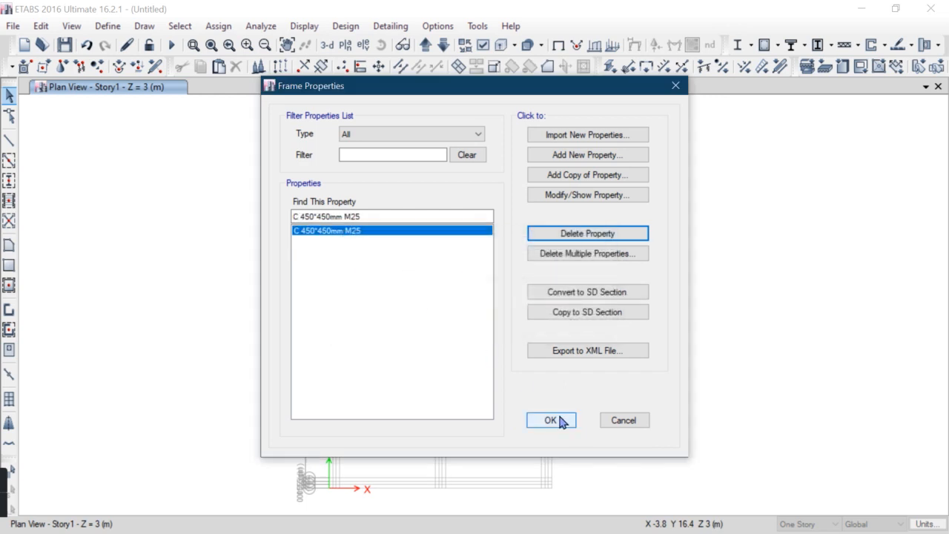
# Open the slab property definitions and delete one of the default slab properties
pyautogui.click(108, 26)
pyautogui.moveTo(123, 68)
pyautogui.click(346, 112)
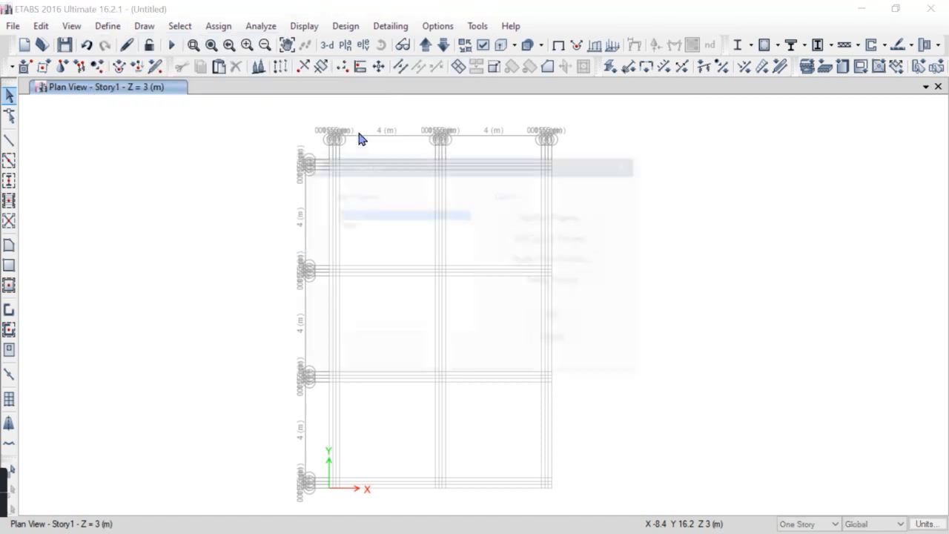
pyautogui.click(556, 282)
pyautogui.click(493, 324)
# Edit the remaining slab property as Slab 250mm M25 with M25 material and 250 mm thickness
pyautogui.click(528, 264)
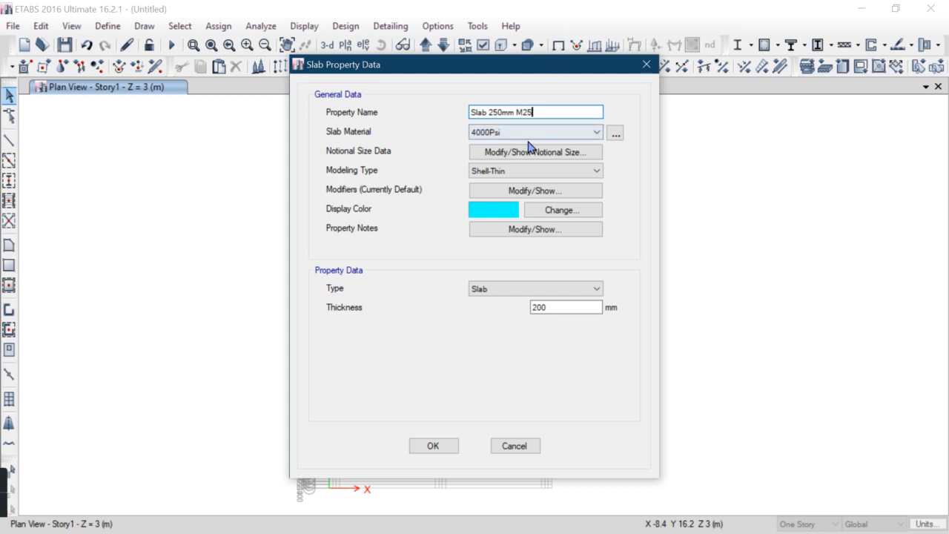
pyautogui.click(528, 133)
pyautogui.click(486, 185)
pyautogui.click(519, 173)
pyautogui.click(478, 173)
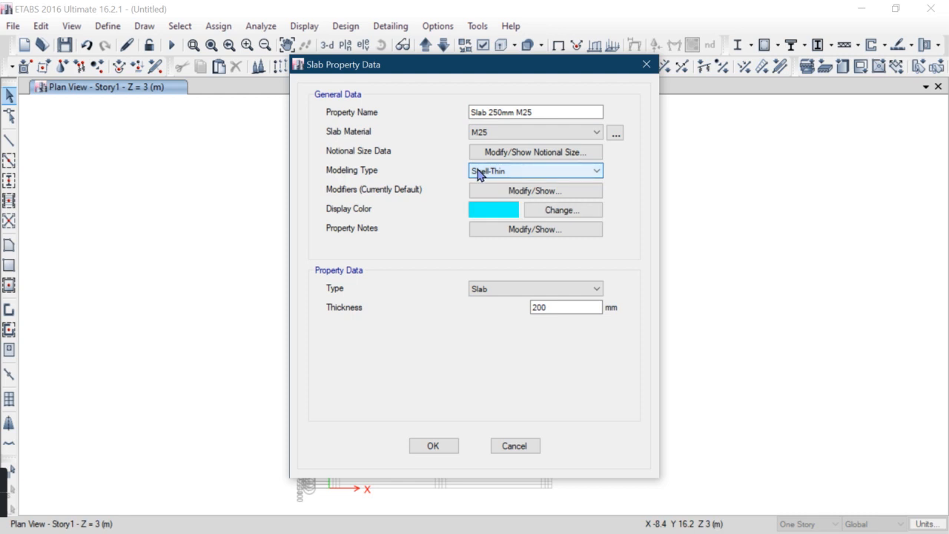
pyautogui.click(544, 307)
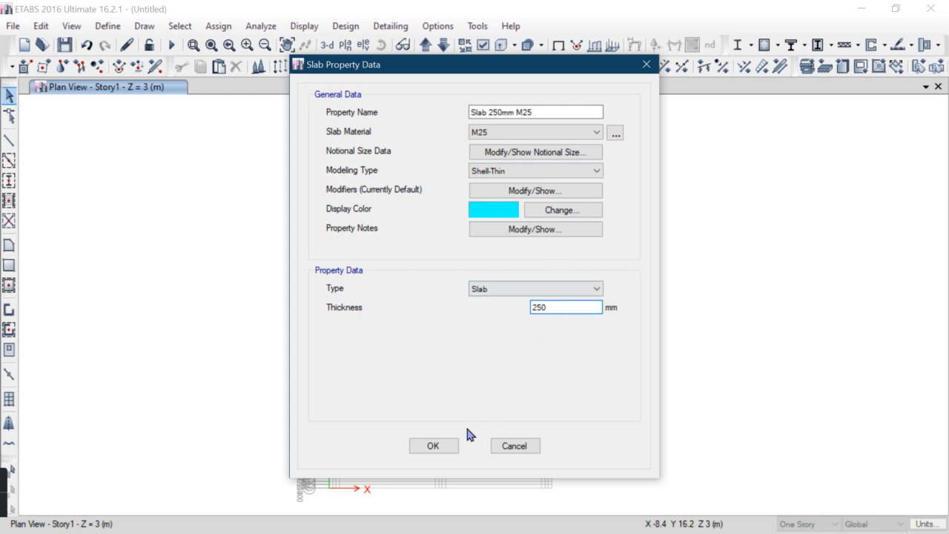
pyautogui.click(436, 445)
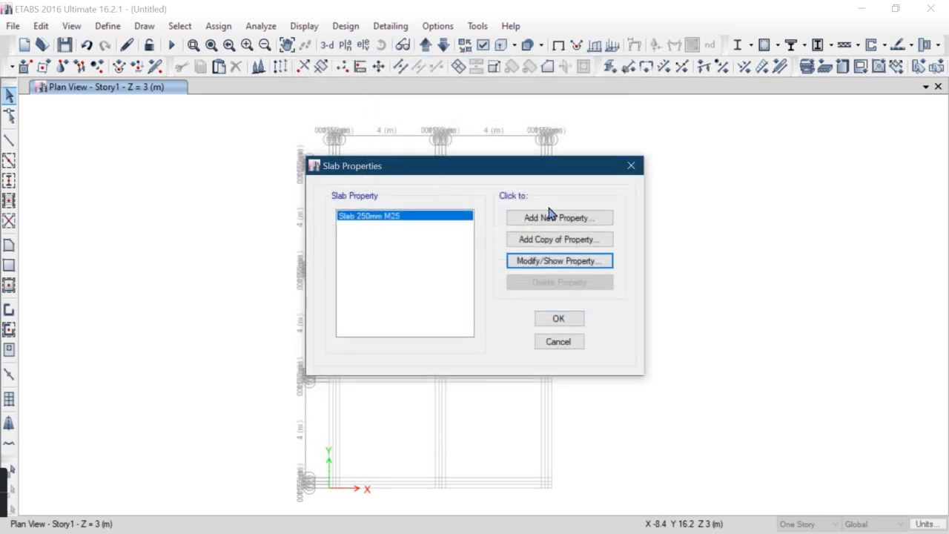
# Add a slab property named C with M25 material, Shell-Thick modeling and 250 mm thickness, then close slab properties
pyautogui.moveTo(547, 175); pyautogui.dragTo(540, 140)
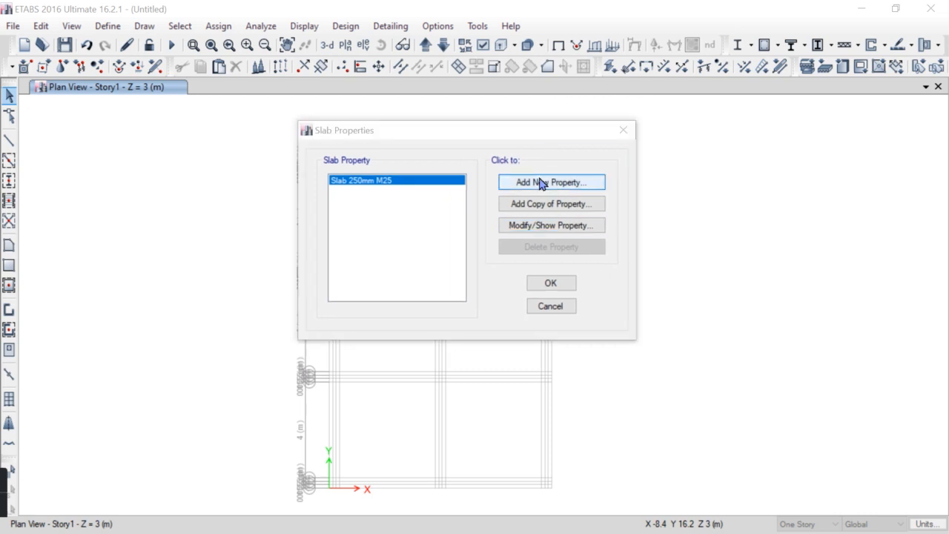
pyautogui.click(540, 182)
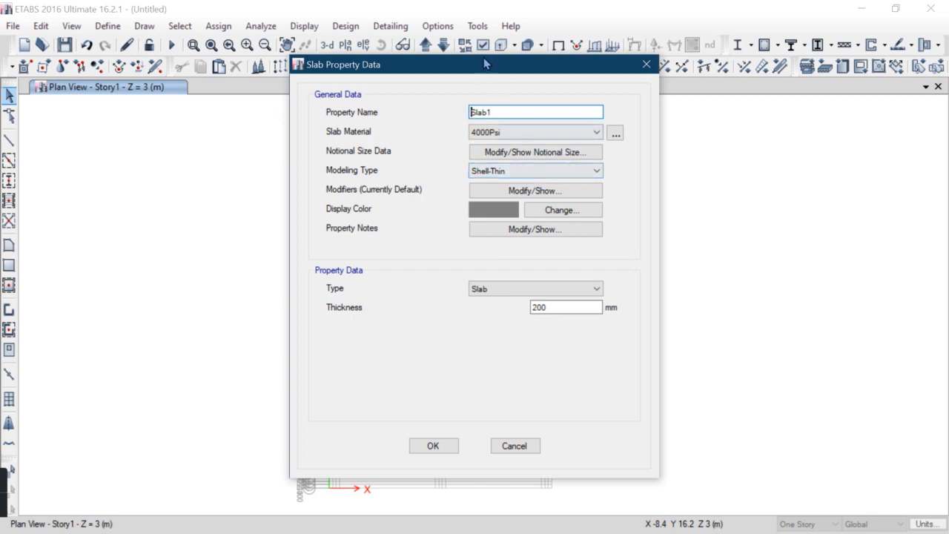
pyautogui.moveTo(489, 65); pyautogui.dragTo(700, 108)
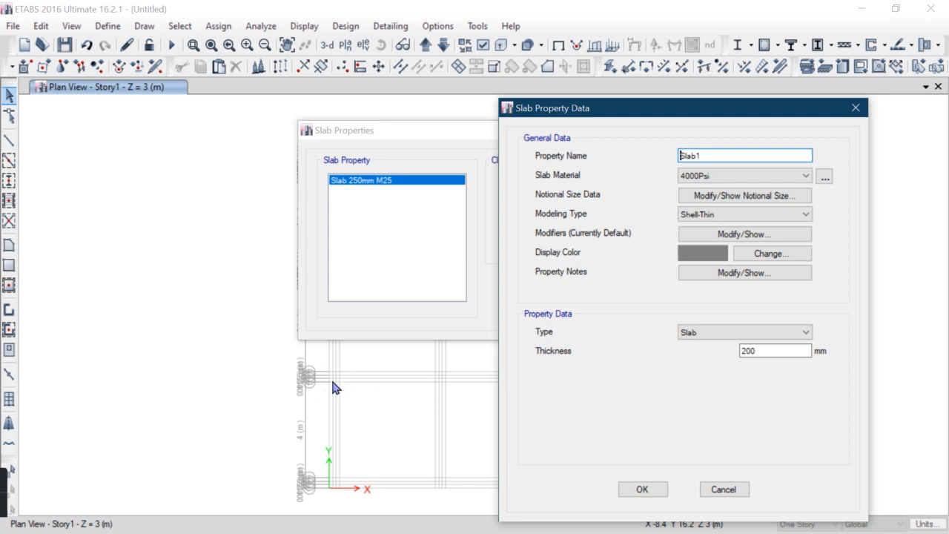
pyautogui.moveTo(613, 115); pyautogui.dragTo(565, 17)
pyautogui.click(657, 257)
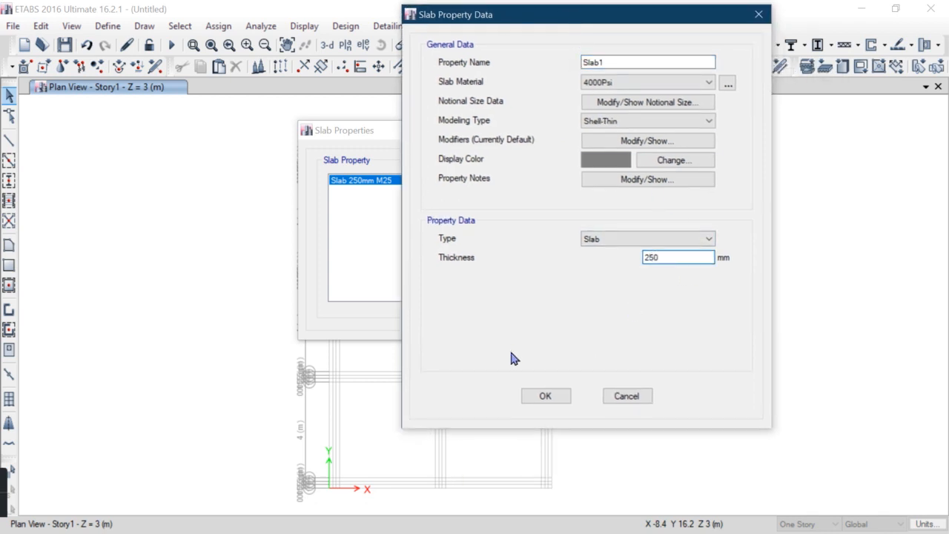
pyautogui.moveTo(631, 63); pyautogui.dragTo(420, 34)
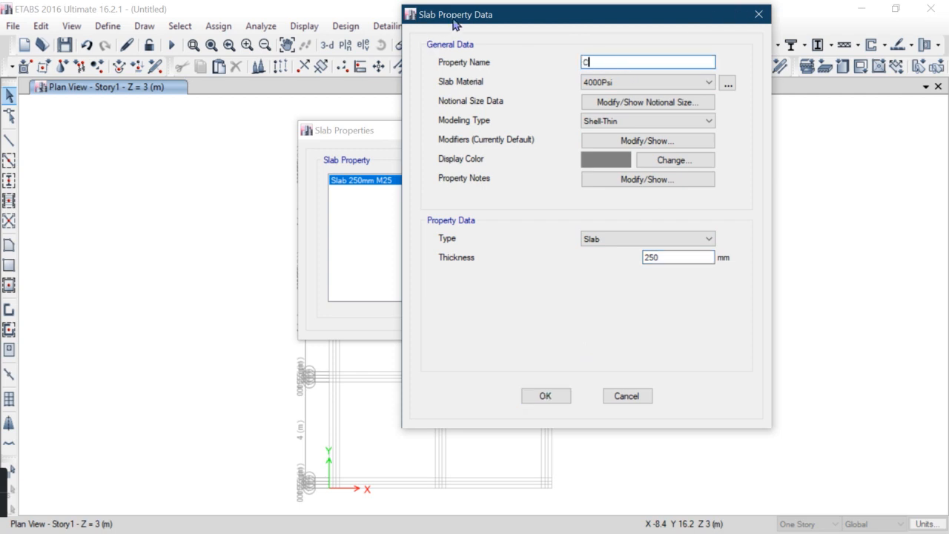
pyautogui.click(645, 82)
pyautogui.click(615, 137)
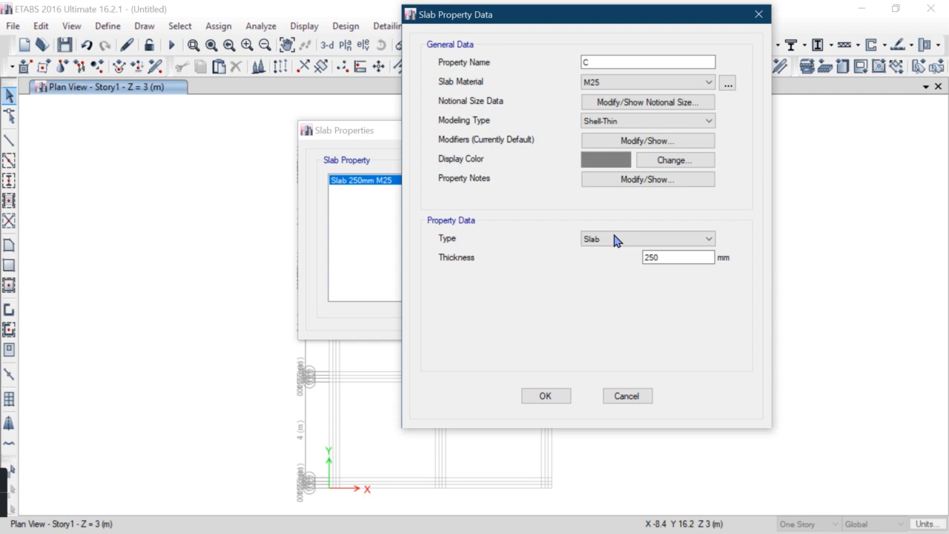
pyautogui.click(626, 121)
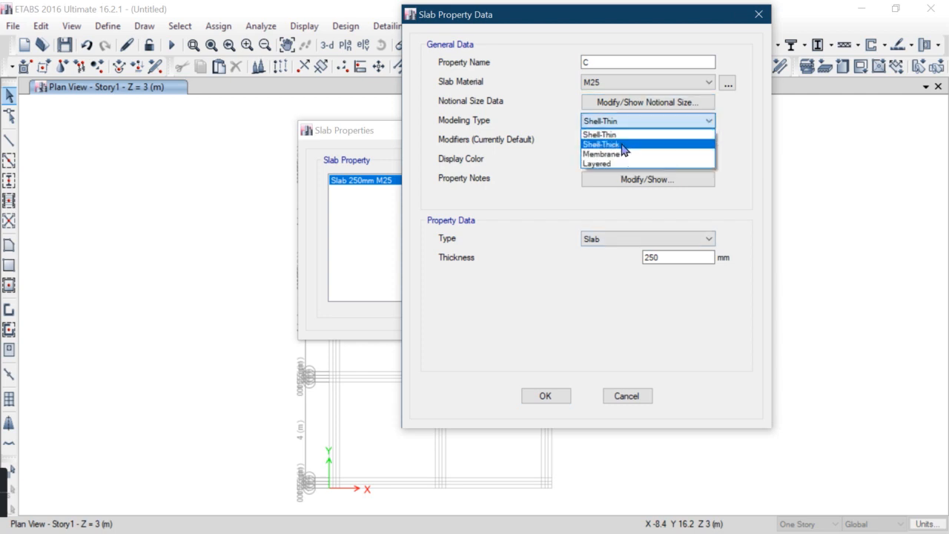
pyautogui.click(624, 145)
pyautogui.click(540, 398)
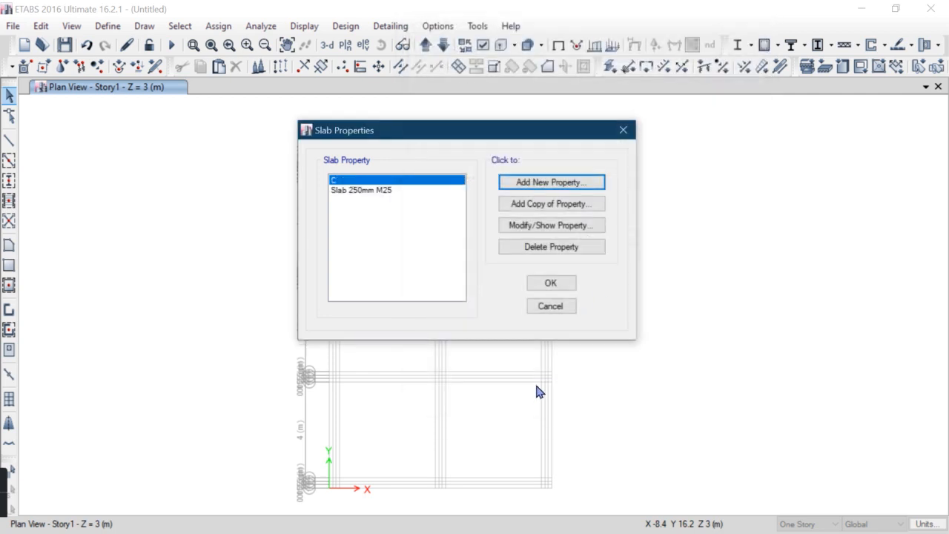
pyautogui.moveTo(492, 130); pyautogui.dragTo(542, 112)
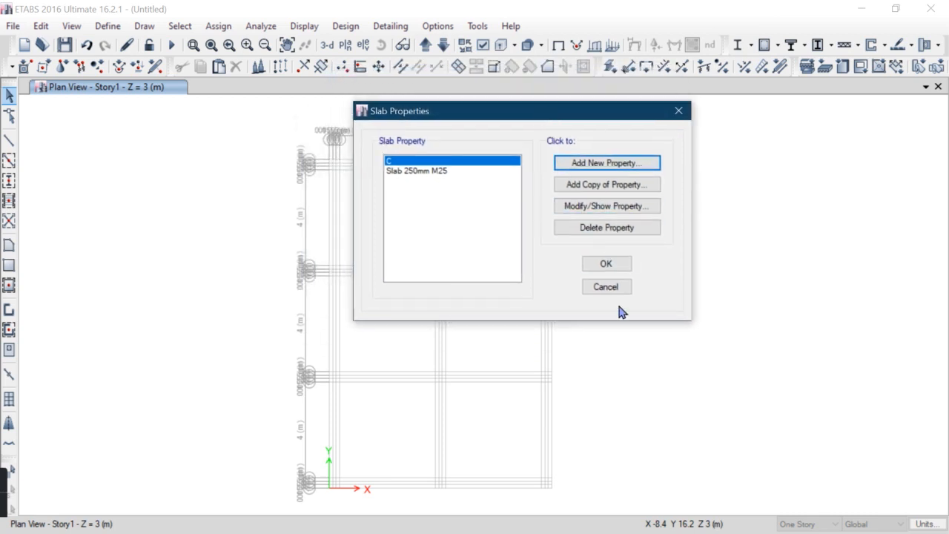
pyautogui.click(616, 270)
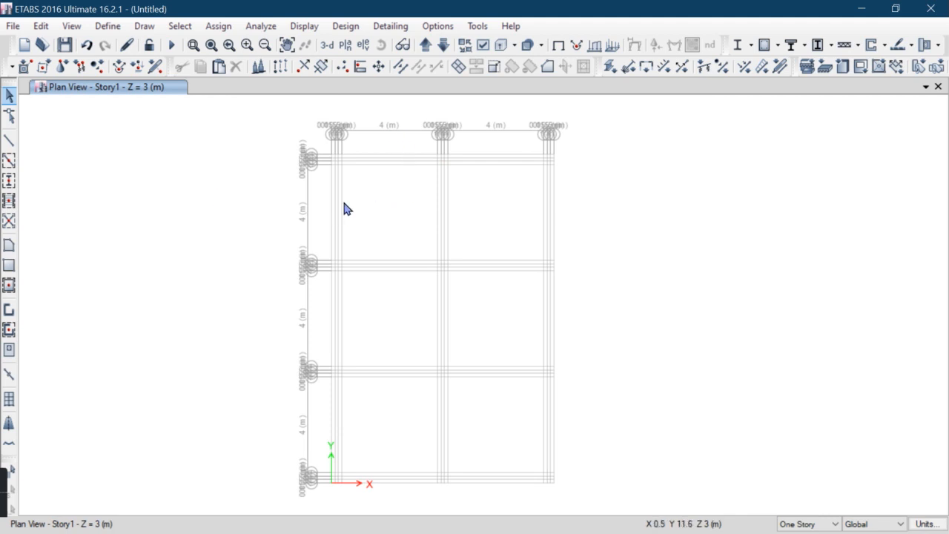
pyautogui.scroll(4, 335, 131)
pyautogui.scroll(4, 336, 238)
pyautogui.moveTo(347, 228); pyautogui.dragTo(313, 444, button='middle')
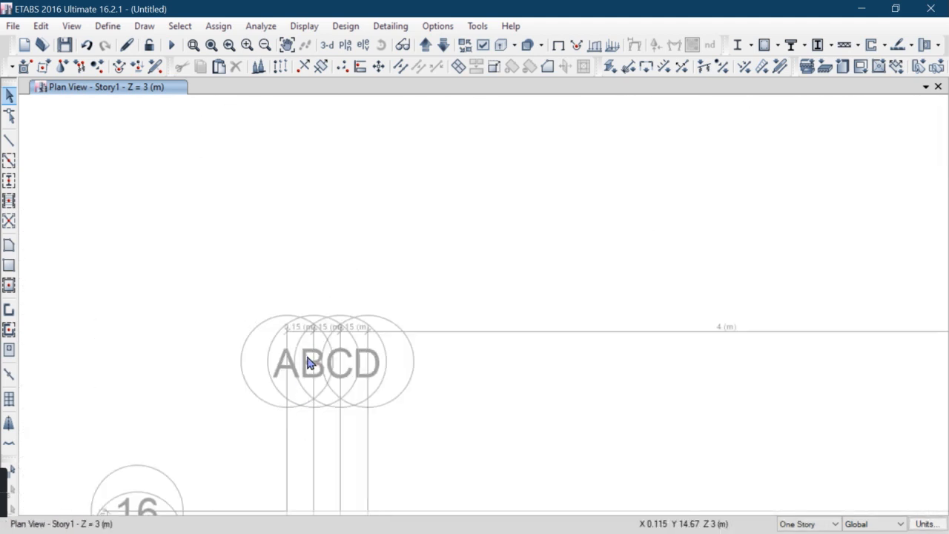
pyautogui.scroll(2, 315, 363)
pyautogui.scroll(-2, 341, 337)
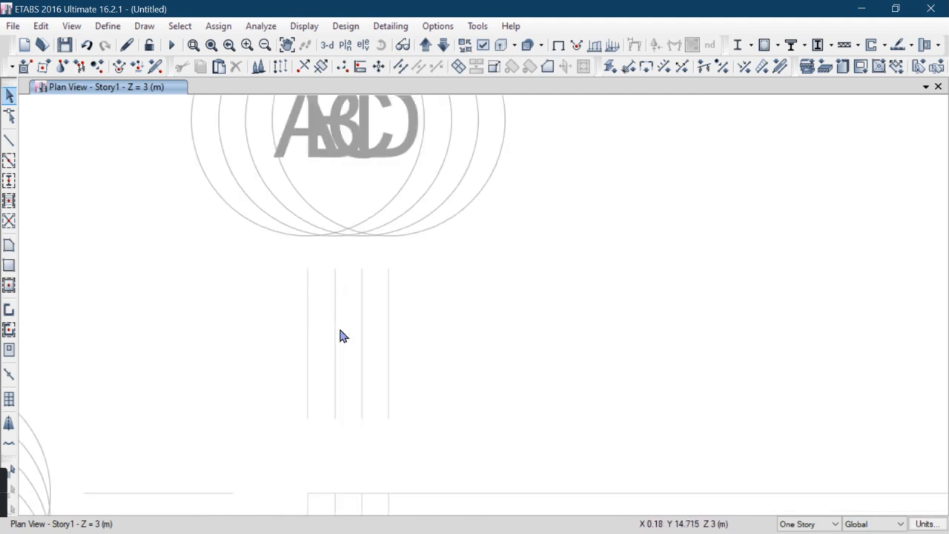
# Set the maximum graphic font size to 3 points in the graphics preferences
pyautogui.scroll(2, 353, 286)
pyautogui.scroll(-2, 354, 287)
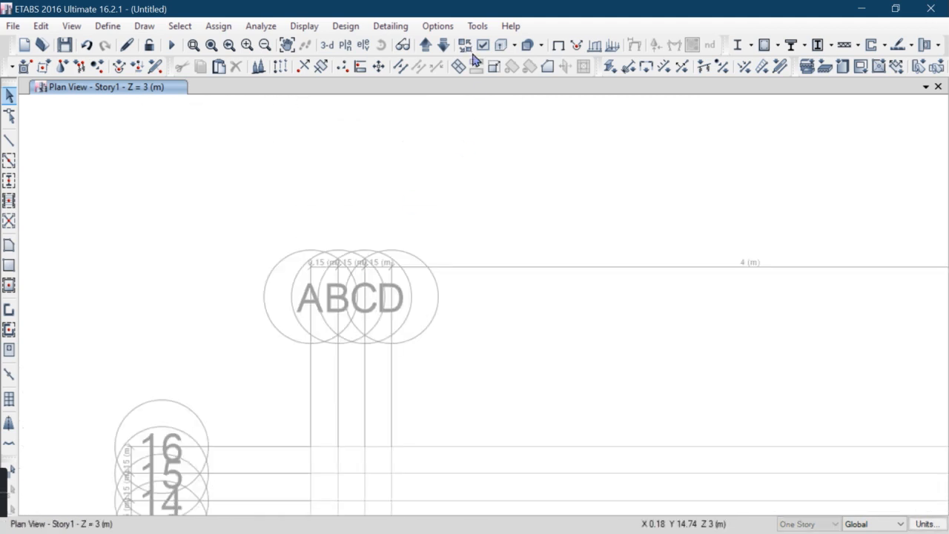
pyautogui.click(437, 28)
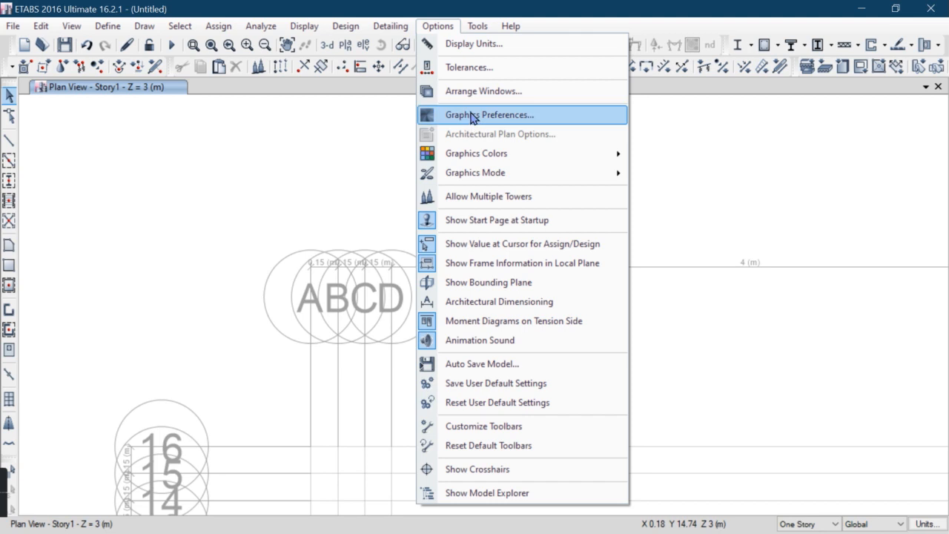
pyautogui.click(454, 113)
pyautogui.moveTo(477, 110); pyautogui.dragTo(544, 106)
pyautogui.doubleClick(587, 182)
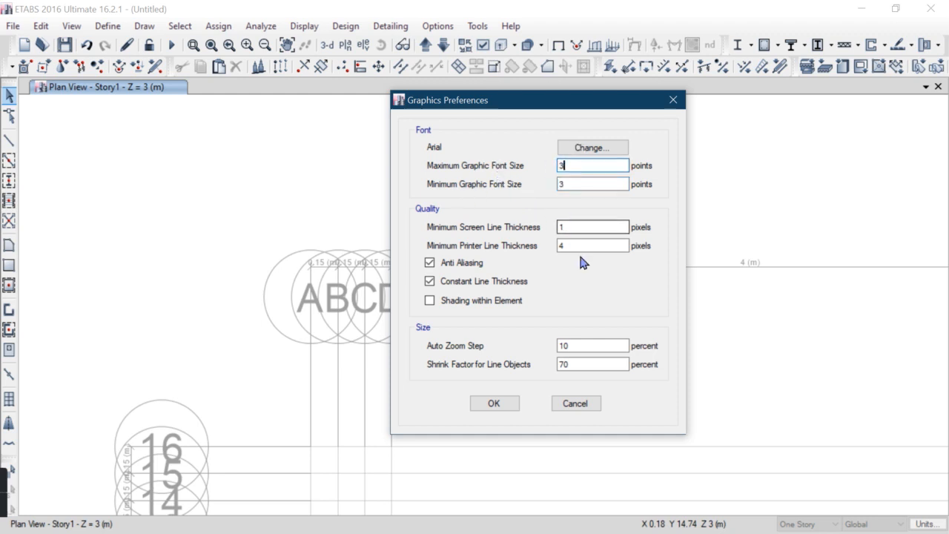
pyautogui.click(492, 403)
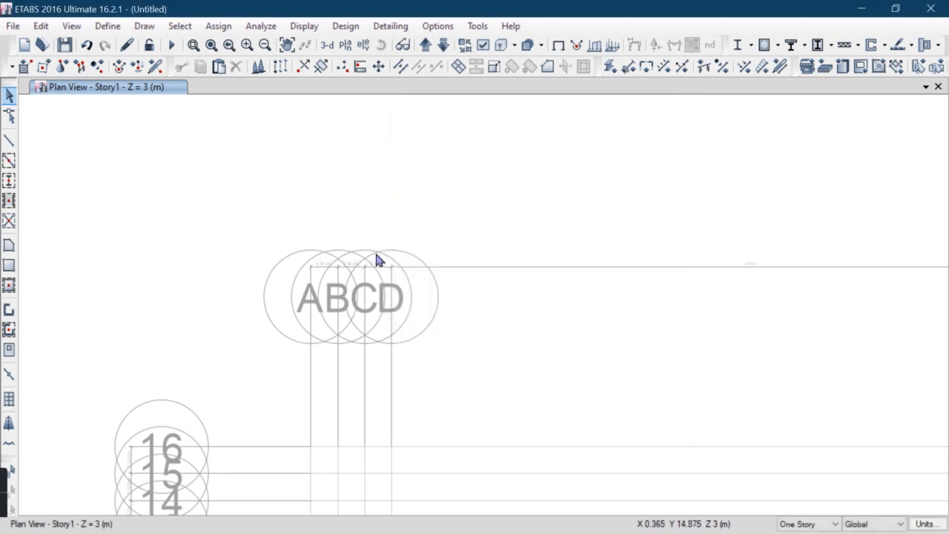
# Set the maximum graphic font size to 6 points in the graphics preferences
pyautogui.click(437, 26)
pyautogui.click(471, 92)
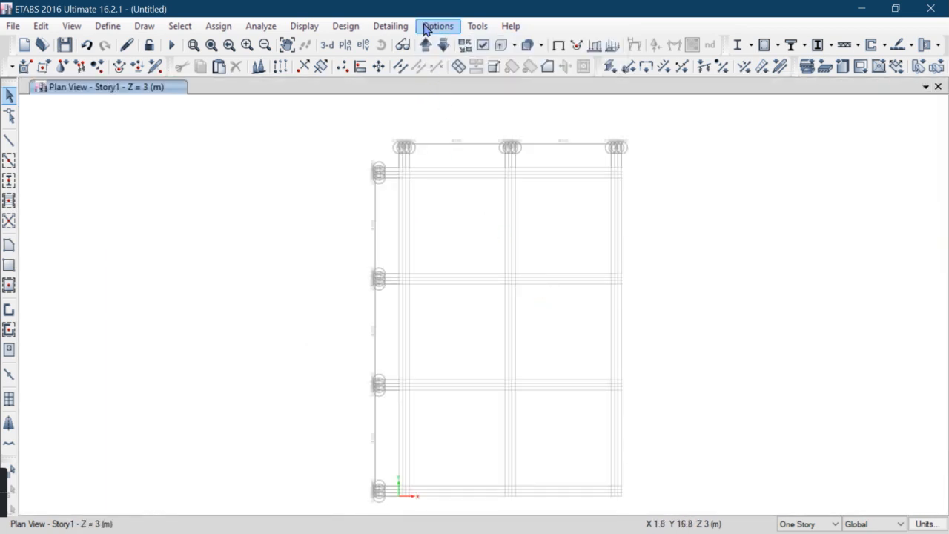
pyautogui.click(428, 28)
pyautogui.click(473, 114)
pyautogui.click(499, 170)
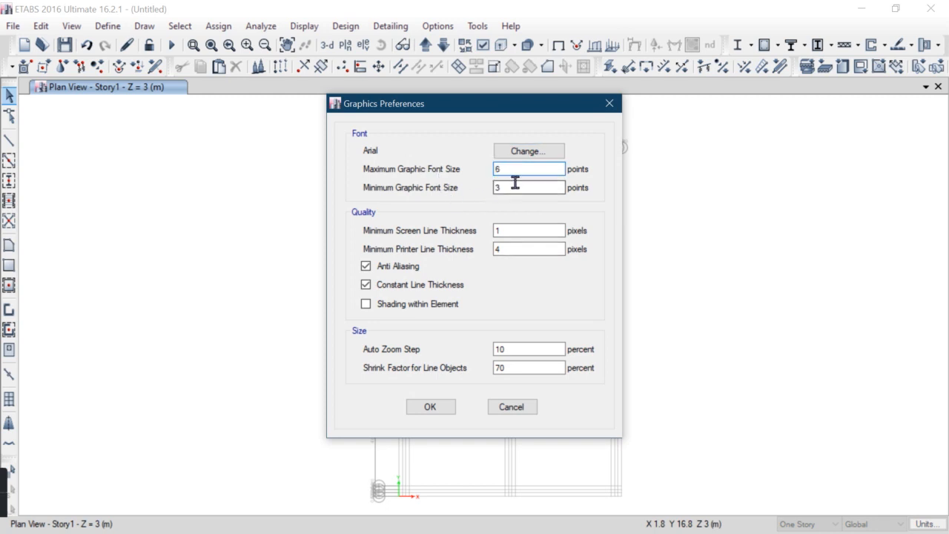
pyautogui.click(441, 408)
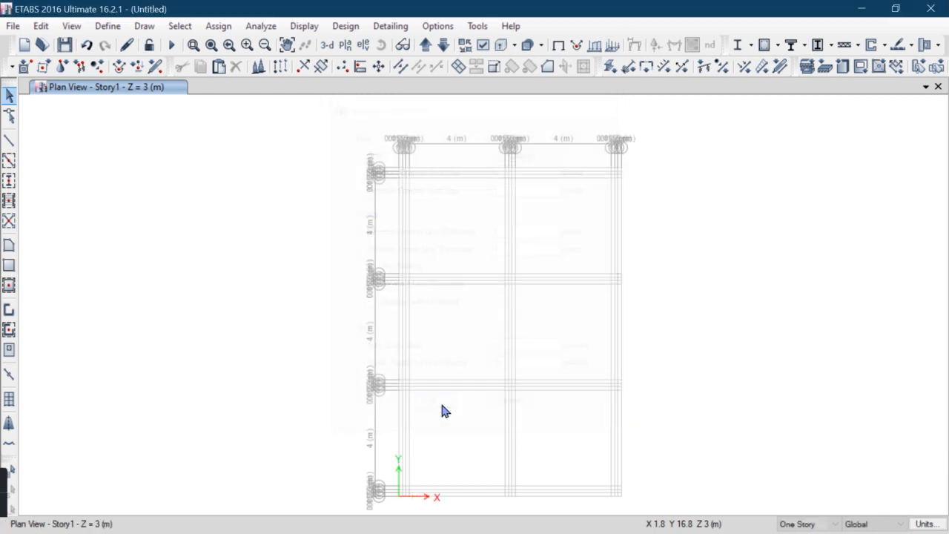
# Start drawing columns with section C 450*450mm M25 and set the cardinal point to 6 (Middle Right)
pyautogui.scroll(5, 406, 140)
pyautogui.scroll(-3, 408, 148)
pyautogui.scroll(3, 405, 197)
pyautogui.scroll(-3, 409, 211)
pyautogui.scroll(2, 407, 217)
pyautogui.scroll(3, 407, 222)
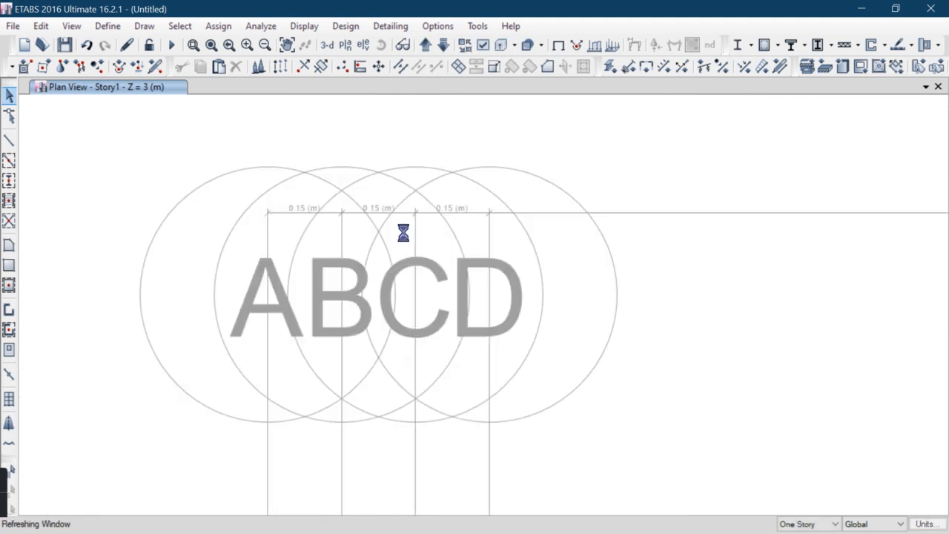
pyautogui.scroll(-6, 408, 234)
pyautogui.moveTo(473, 320); pyautogui.dragTo(407, 254, button='middle')
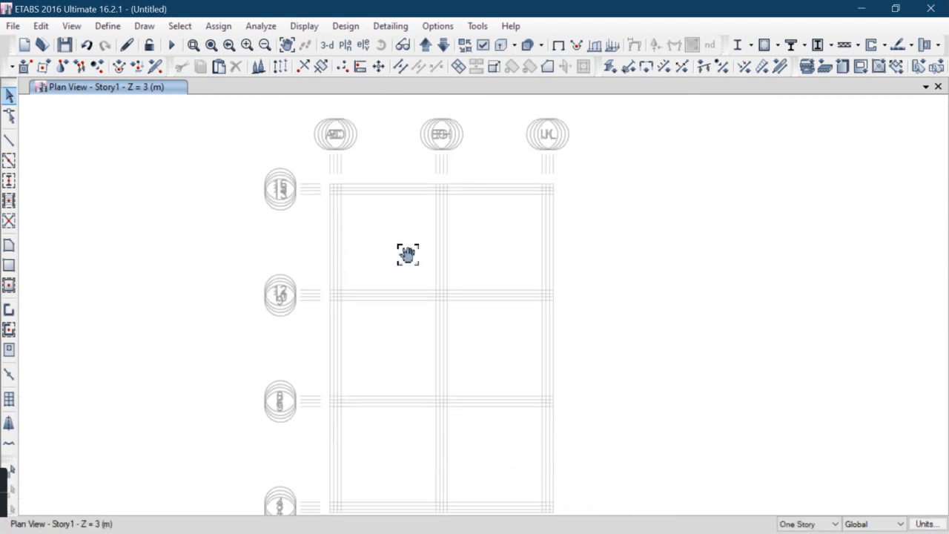
pyautogui.click(10, 182)
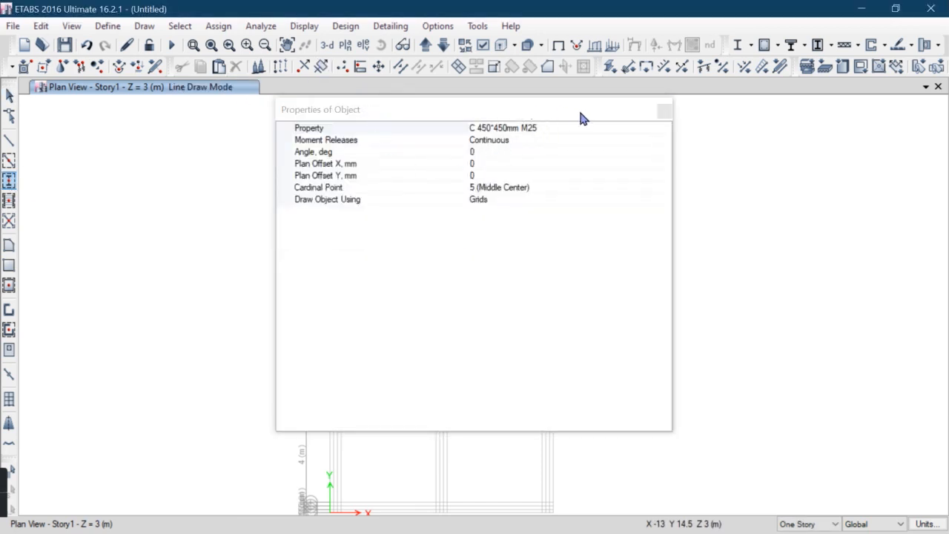
pyautogui.click(661, 115)
pyautogui.scroll(6, 336, 195)
pyautogui.scroll(-4, 348, 238)
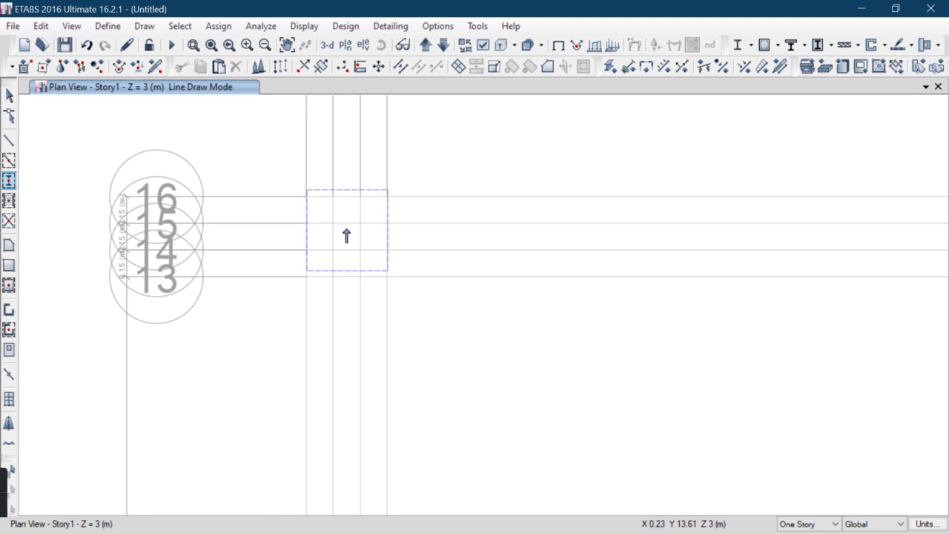
pyautogui.click(11, 185)
pyautogui.click(521, 187)
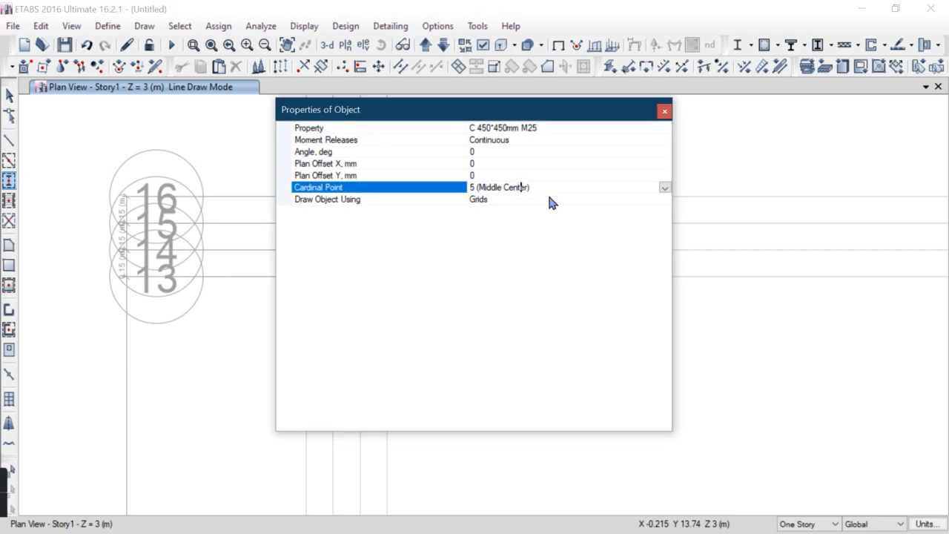
pyautogui.click(664, 189)
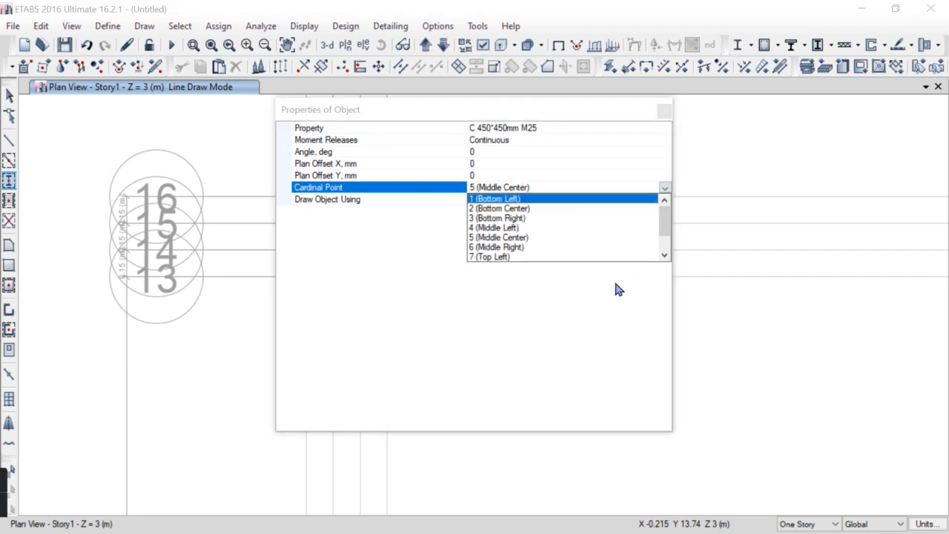
pyautogui.click(502, 248)
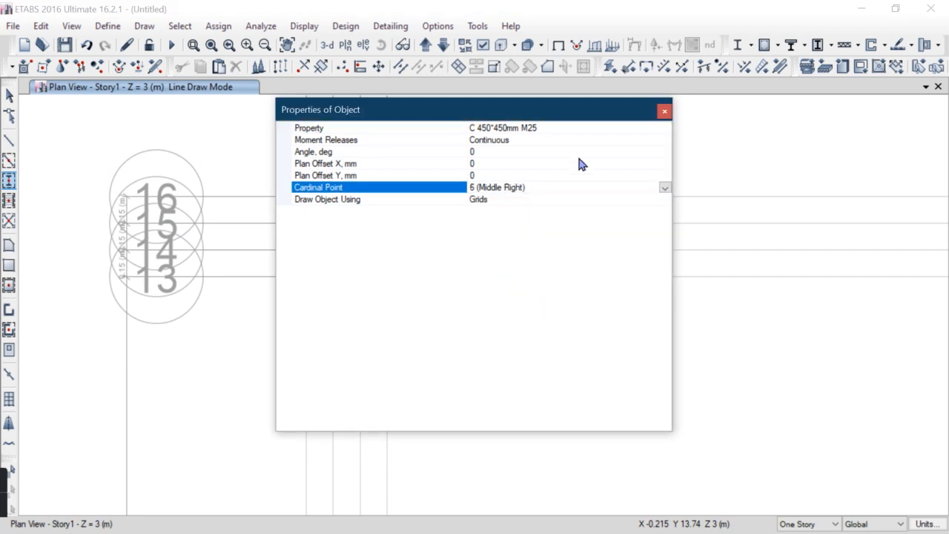
pyautogui.click(664, 112)
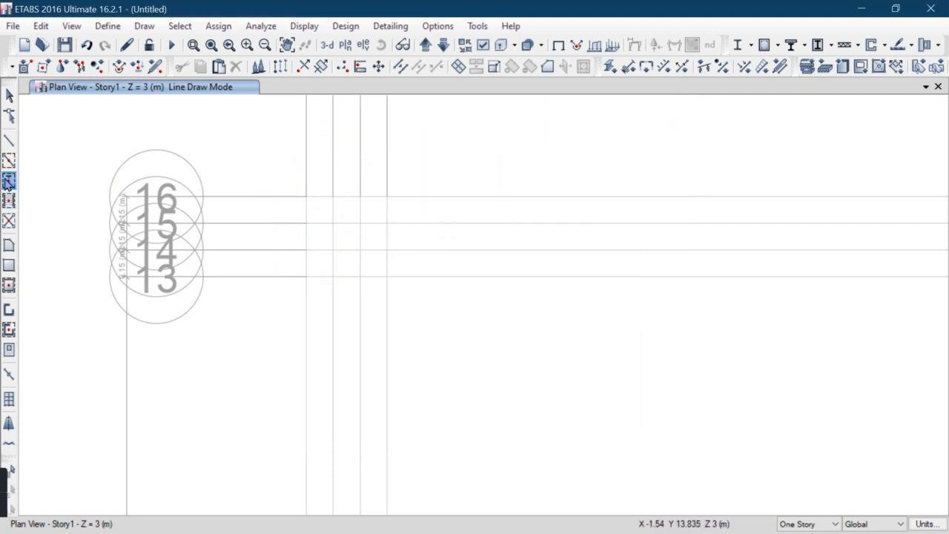
# Change the column cardinal point to 7 (Top Left) and place a column at the top-left grid corner
pyautogui.click(383, 253)
pyautogui.click(531, 188)
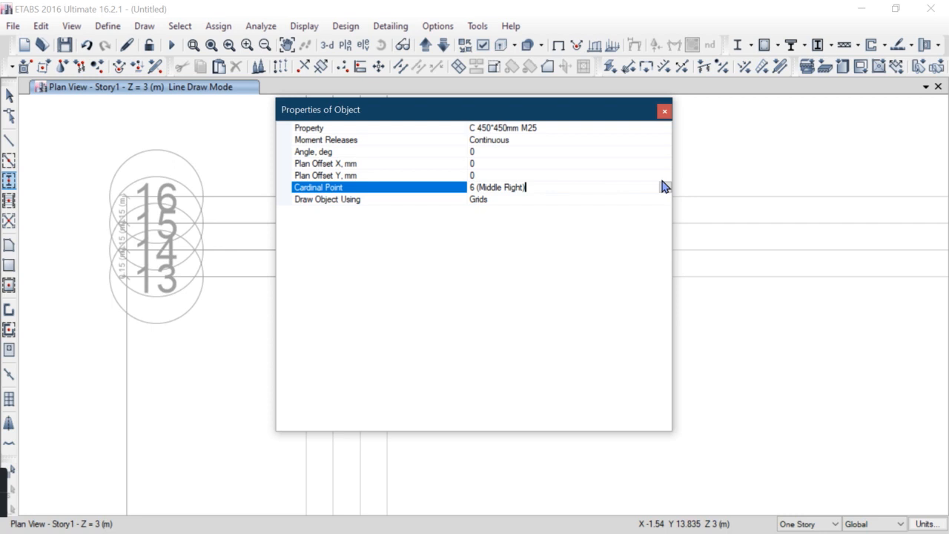
pyautogui.click(666, 188)
pyautogui.scroll(-1, 519, 245)
pyautogui.click(519, 228)
pyautogui.click(665, 112)
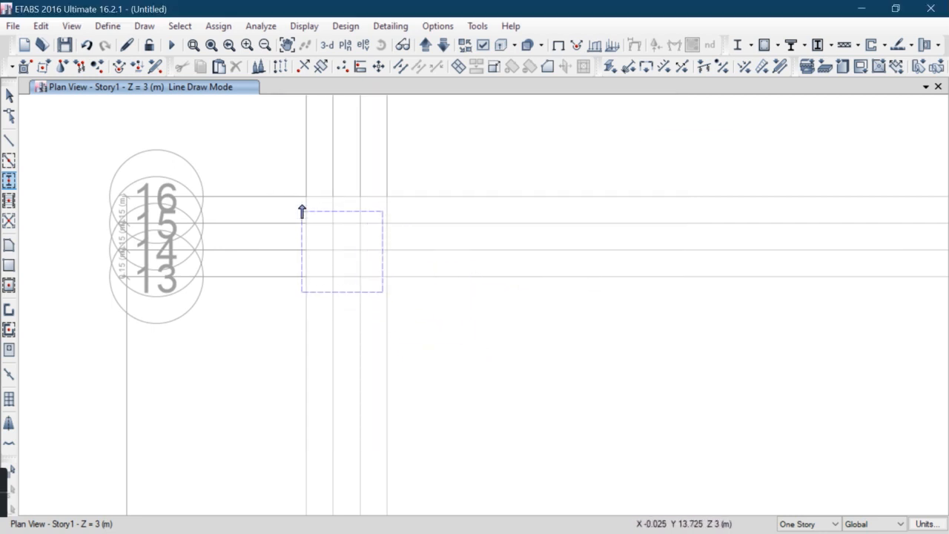
pyautogui.click(352, 256)
# Place columns at the middle and right grid intersections of the top row
pyautogui.scroll(-5, 352, 252)
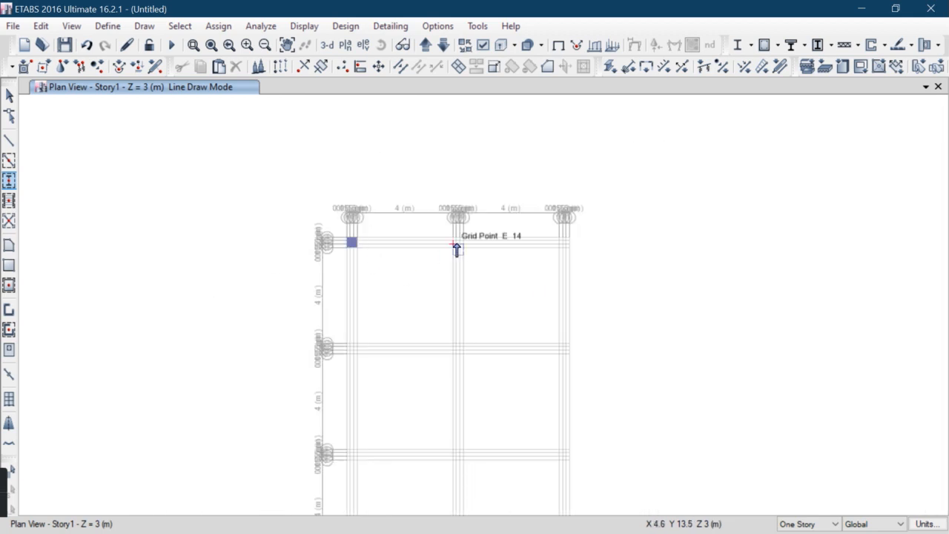
pyautogui.scroll(5, 457, 250)
pyautogui.scroll(3, 407, 199)
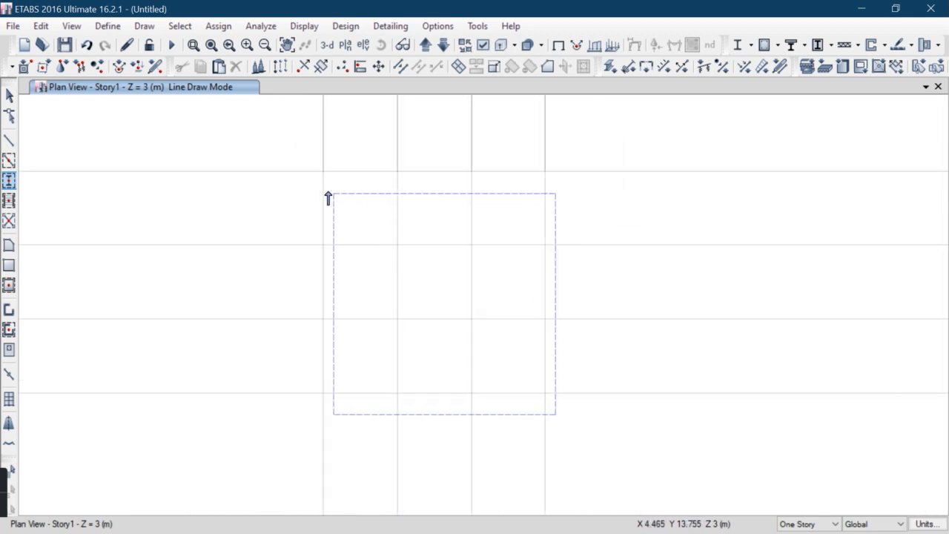
pyautogui.scroll(-3, 404, 354)
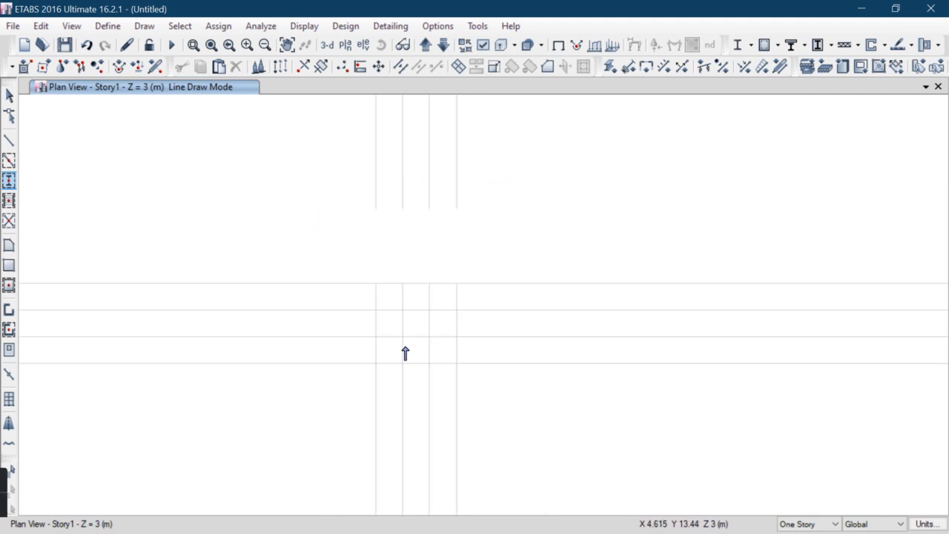
pyautogui.click(379, 289)
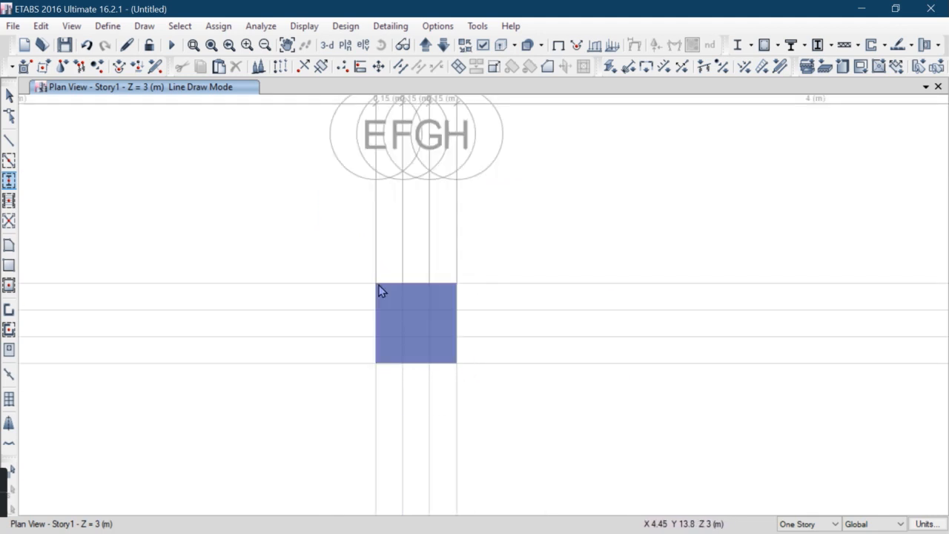
pyautogui.scroll(-5, 502, 299)
pyautogui.scroll(2, 511, 284)
pyautogui.scroll(3, 502, 282)
pyautogui.click(476, 256)
# Place three columns at the grid intersections of the second row from the top
pyautogui.scroll(-5, 352, 222)
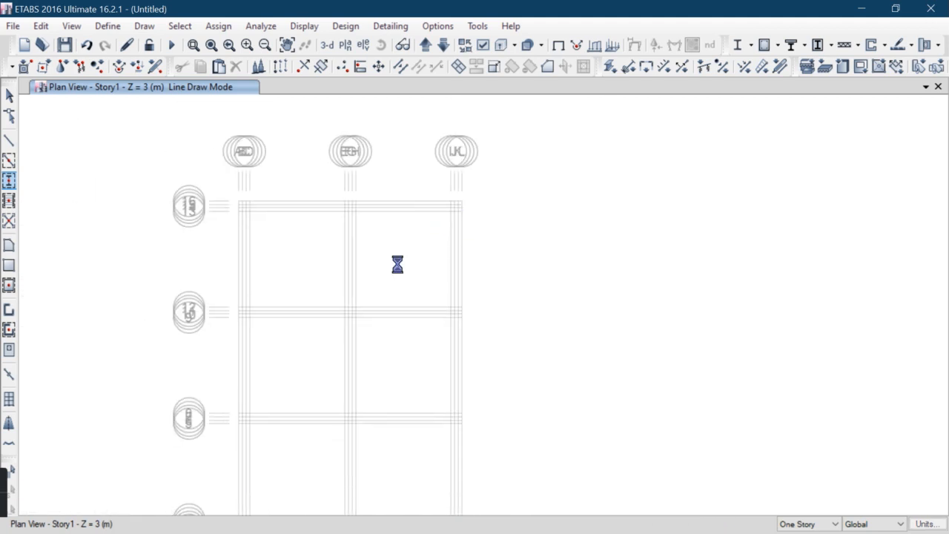
pyautogui.scroll(4, 233, 313)
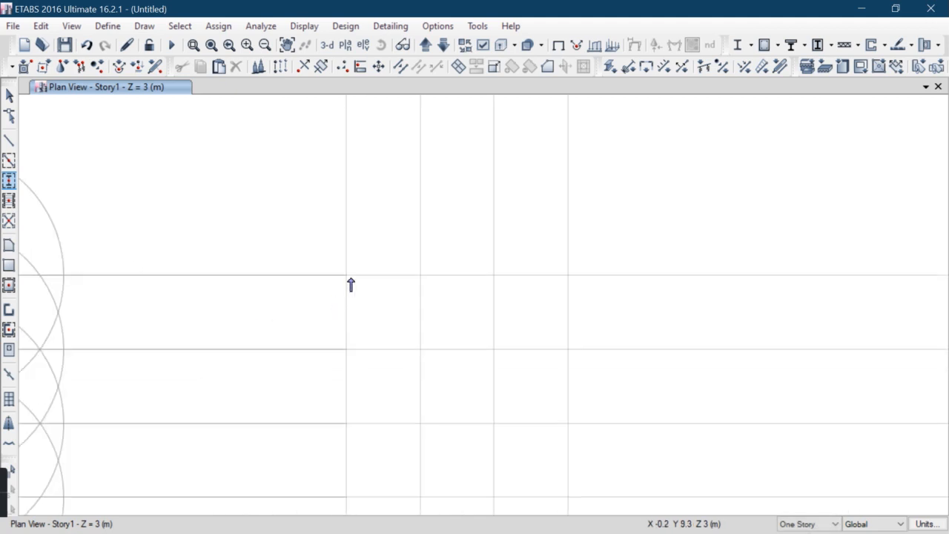
pyautogui.click(347, 278)
pyautogui.scroll(-3, 347, 277)
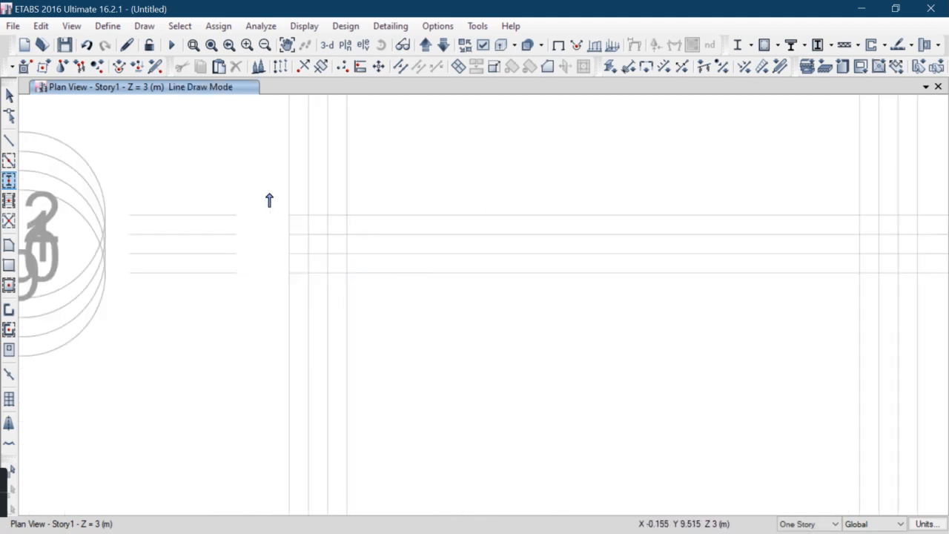
pyautogui.click(569, 210)
pyautogui.scroll(-3, 519, 249)
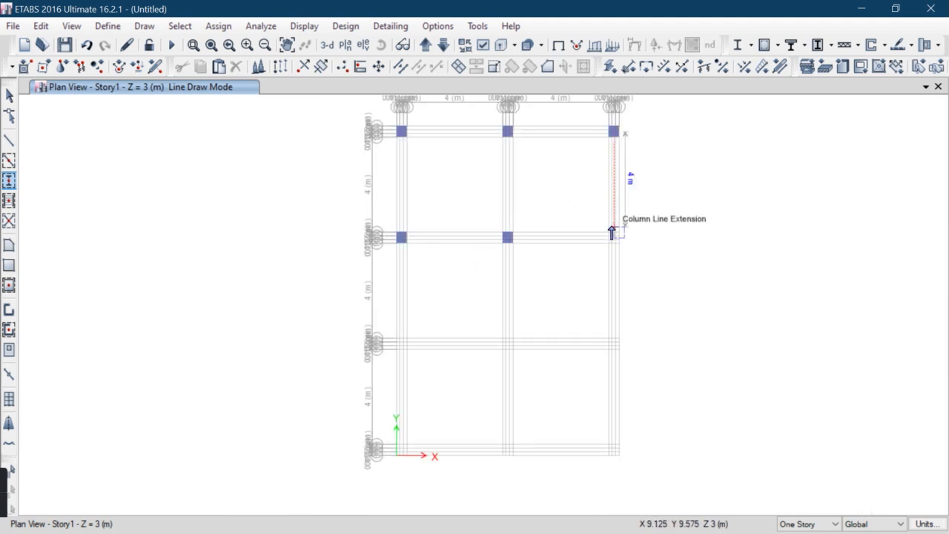
pyautogui.scroll(4, 615, 241)
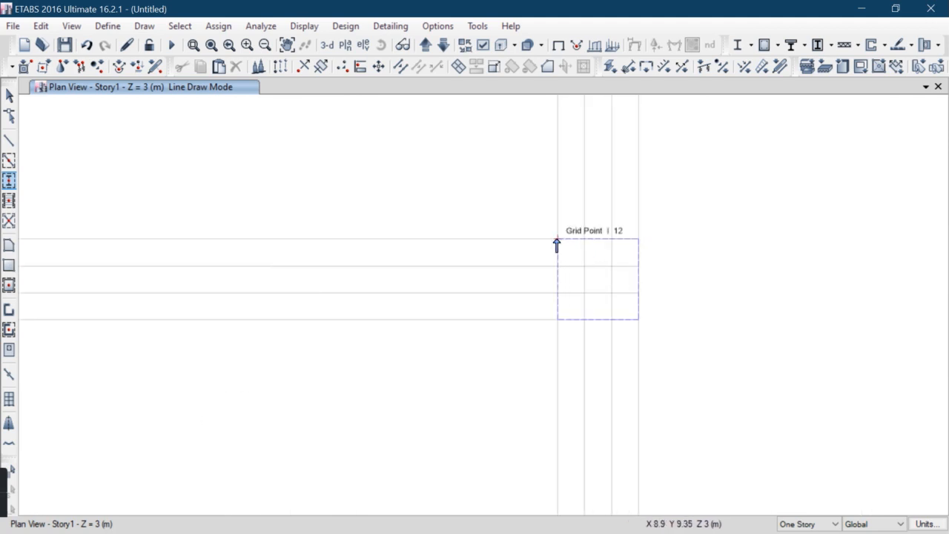
pyautogui.click(557, 246)
# Place three columns at the grid intersections of the third row from the top
pyautogui.scroll(-3, 502, 248)
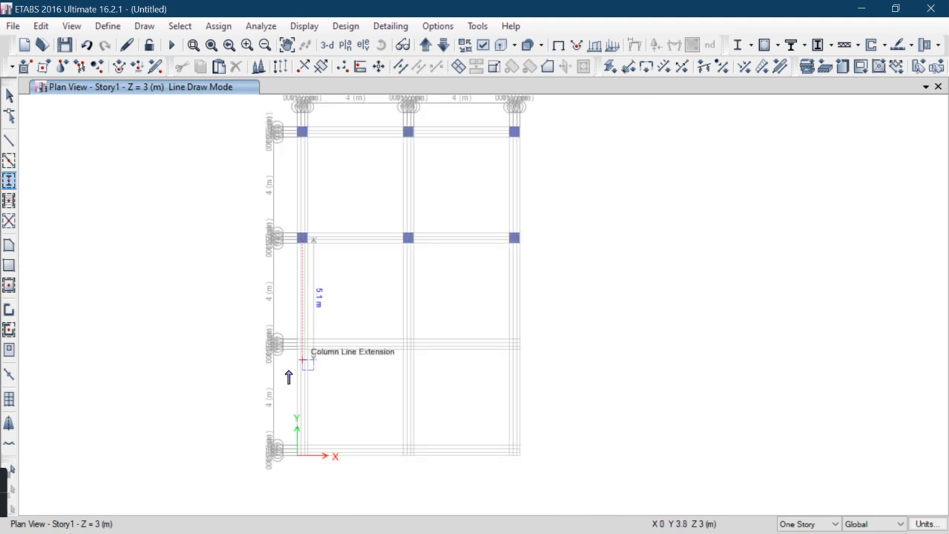
pyautogui.scroll(5, 293, 345)
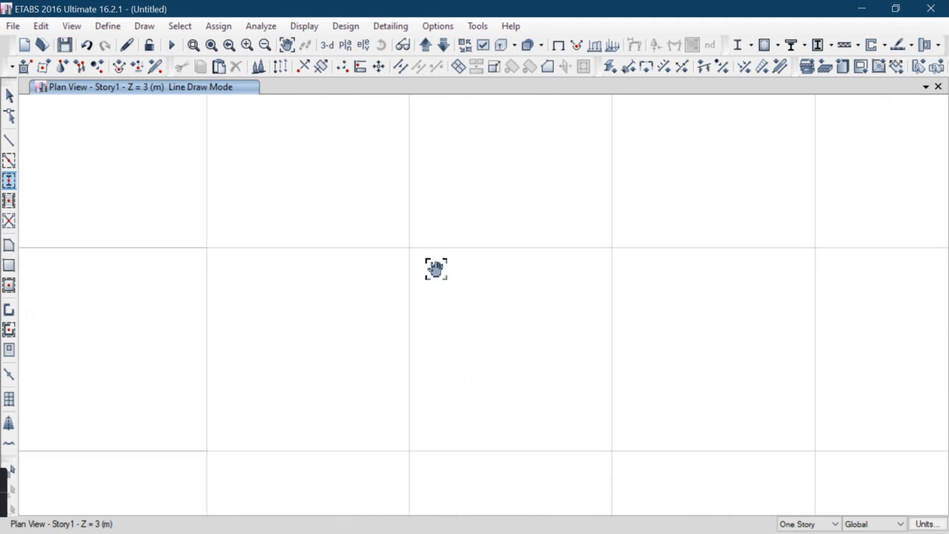
pyautogui.scroll(-3, 375, 239)
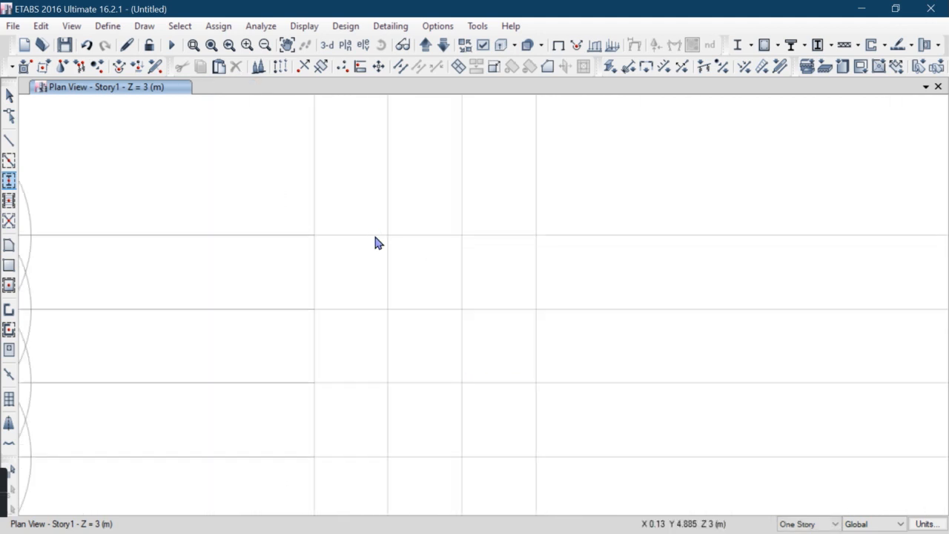
pyautogui.click(311, 241)
pyautogui.scroll(-3, 274, 197)
pyautogui.scroll(2, 274, 197)
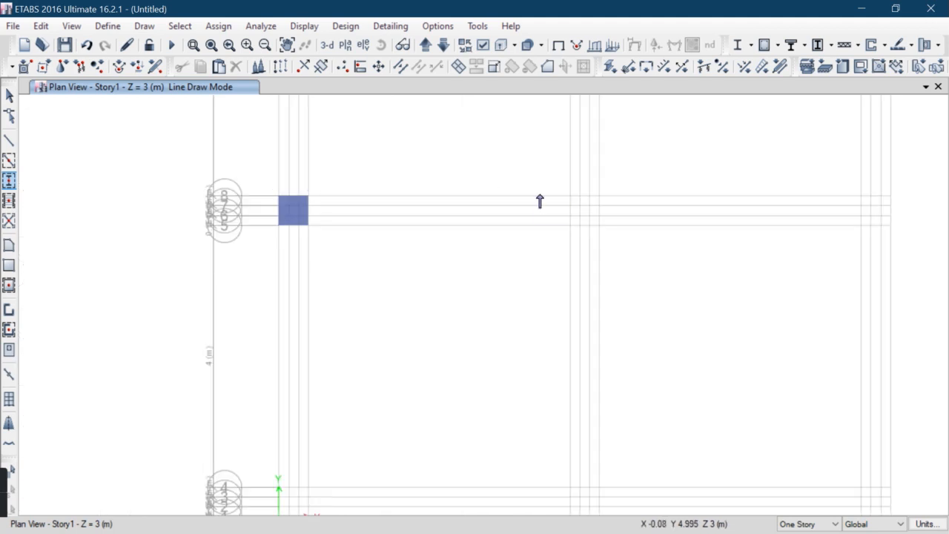
pyautogui.scroll(3, 597, 197)
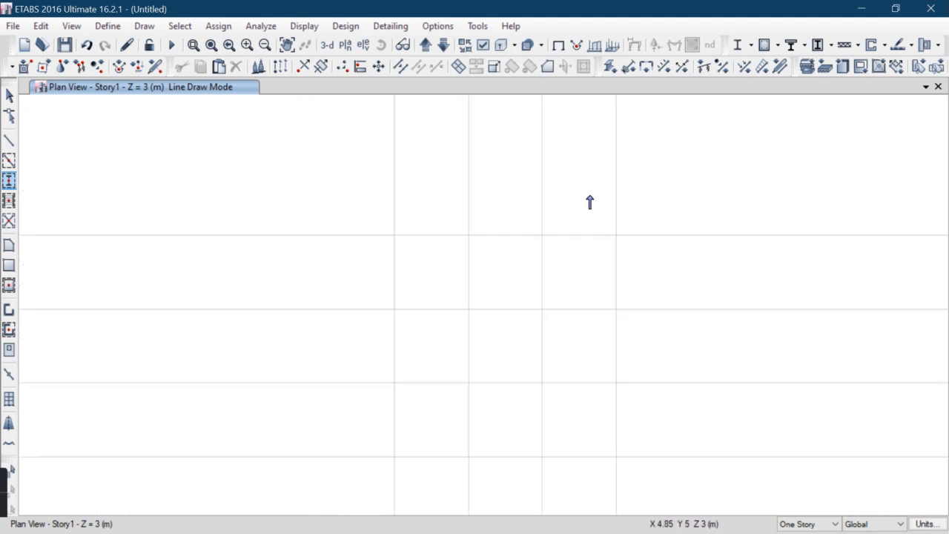
pyautogui.click(394, 238)
pyautogui.scroll(-3, 561, 232)
pyautogui.scroll(3, 653, 227)
pyautogui.click(501, 178)
# Place three columns at the grid intersections of the bottom row
pyautogui.scroll(-3, 303, 289)
pyautogui.scroll(3, 275, 270)
pyautogui.scroll(3, 275, 270)
pyautogui.scroll(-2, 358, 282)
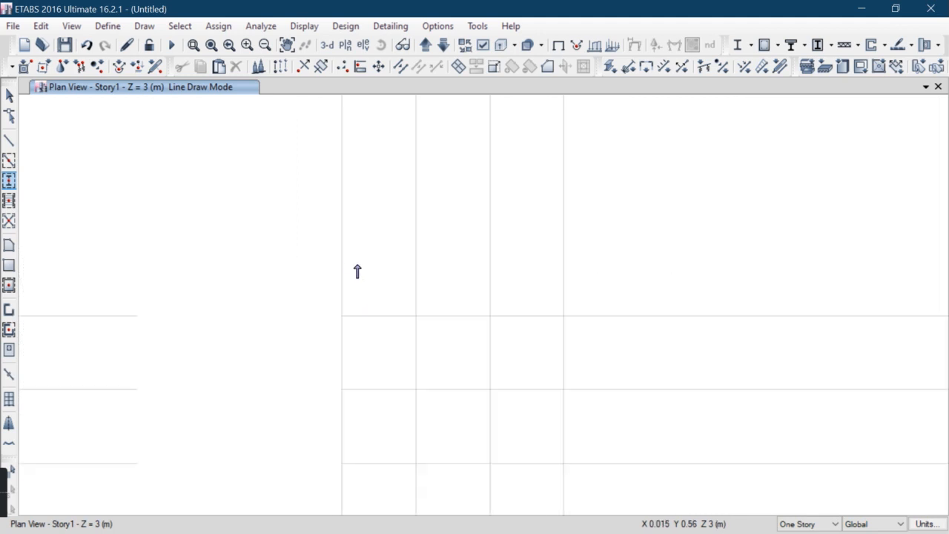
pyautogui.click(343, 317)
pyautogui.scroll(-3, 313, 226)
pyautogui.scroll(2, 421, 231)
pyautogui.scroll(1, 384, 222)
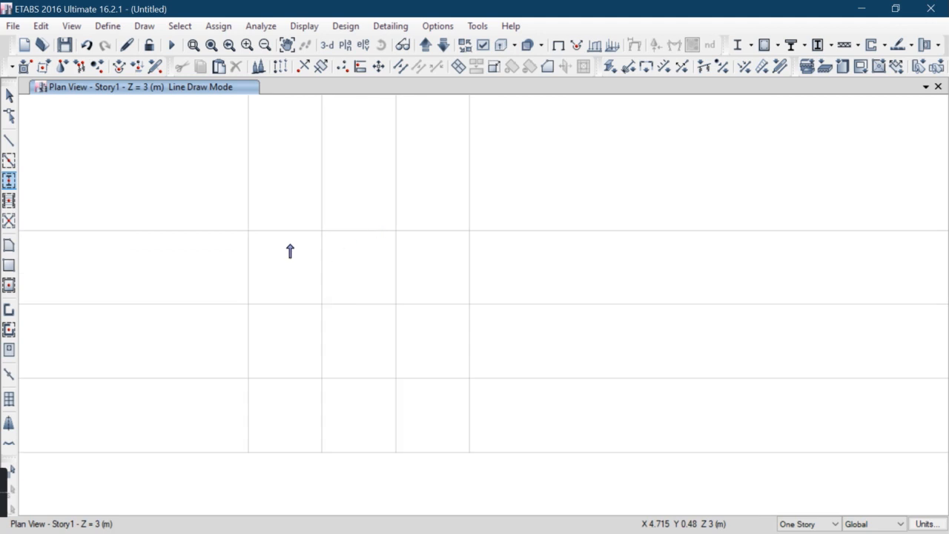
pyautogui.click(245, 232)
pyautogui.scroll(-3, 319, 237)
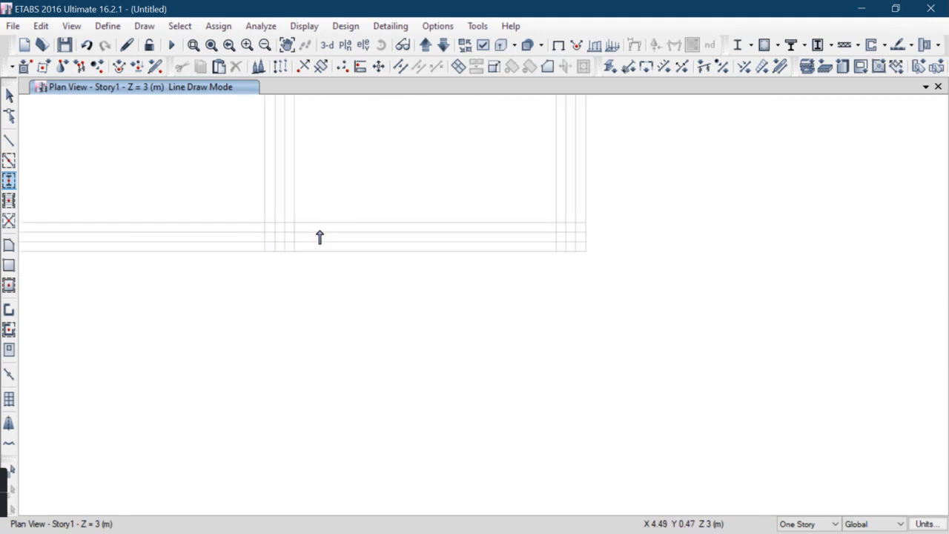
pyautogui.click(556, 230)
pyautogui.scroll(-3, 292, 244)
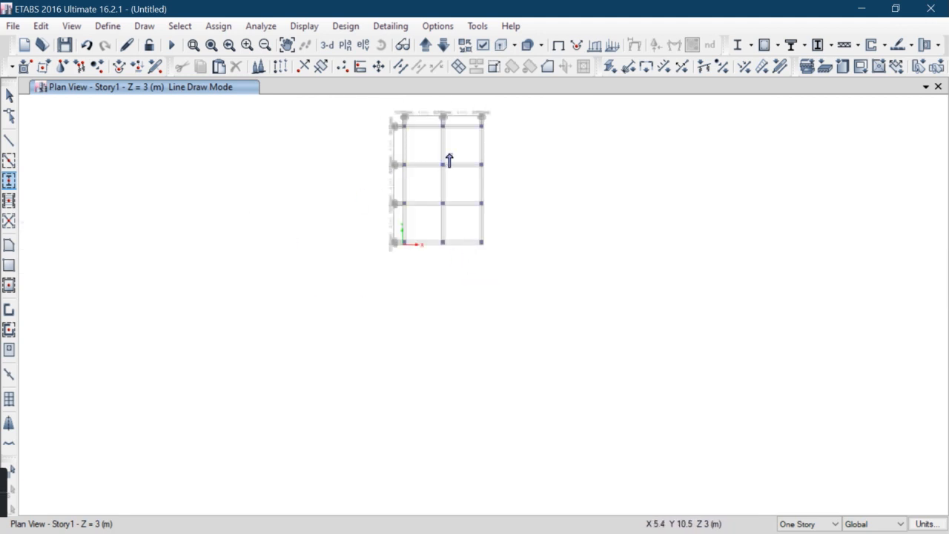
# Draw one rectangular Slab 250mm M25 floor slab spanning the whole grid from grid point A16 to K1
pyautogui.press('Escape')
pyautogui.moveTo(431, 225); pyautogui.dragTo(432, 238, button='middle')
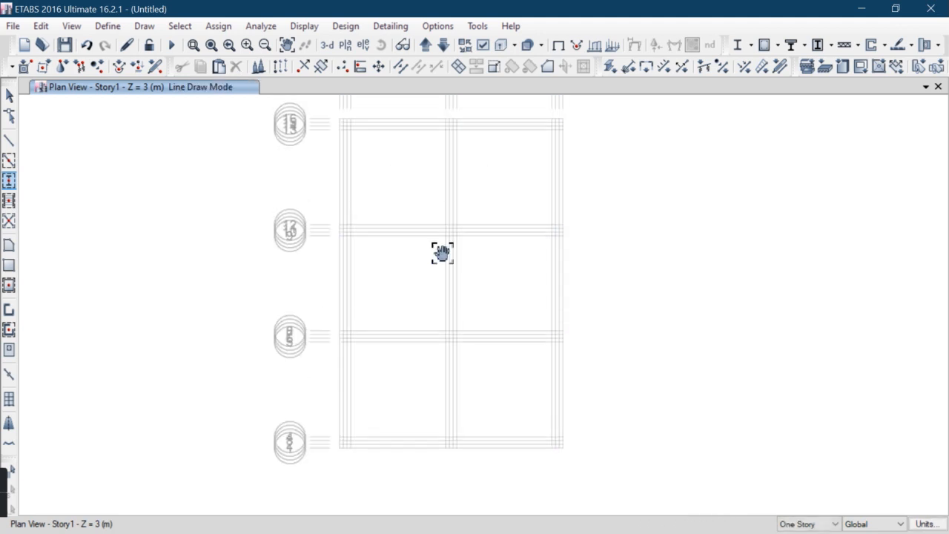
pyautogui.click(8, 266)
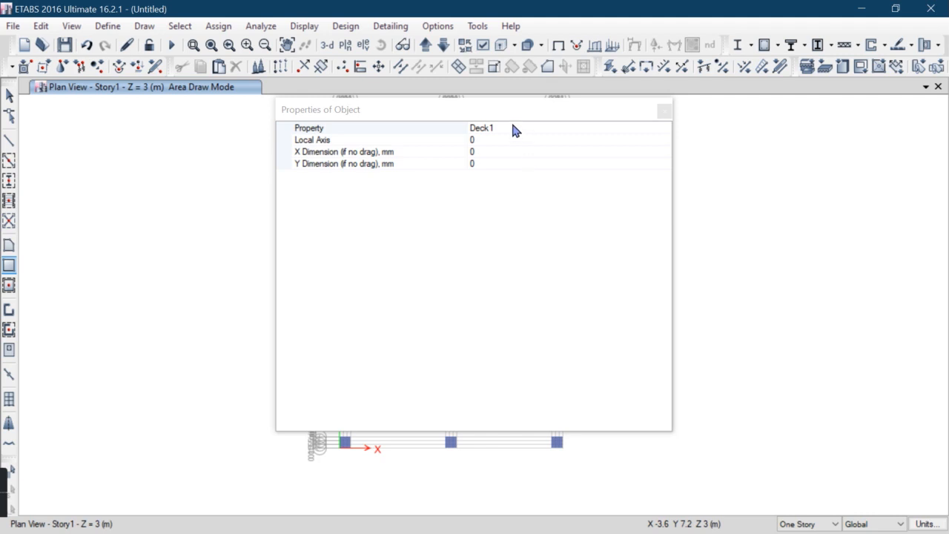
pyautogui.click(516, 129)
pyautogui.click(665, 128)
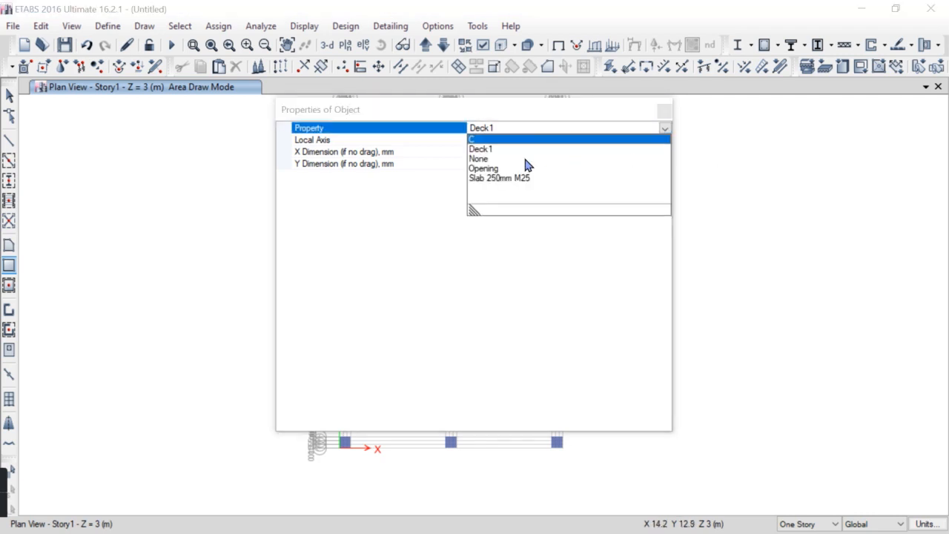
pyautogui.click(491, 180)
pyautogui.click(664, 111)
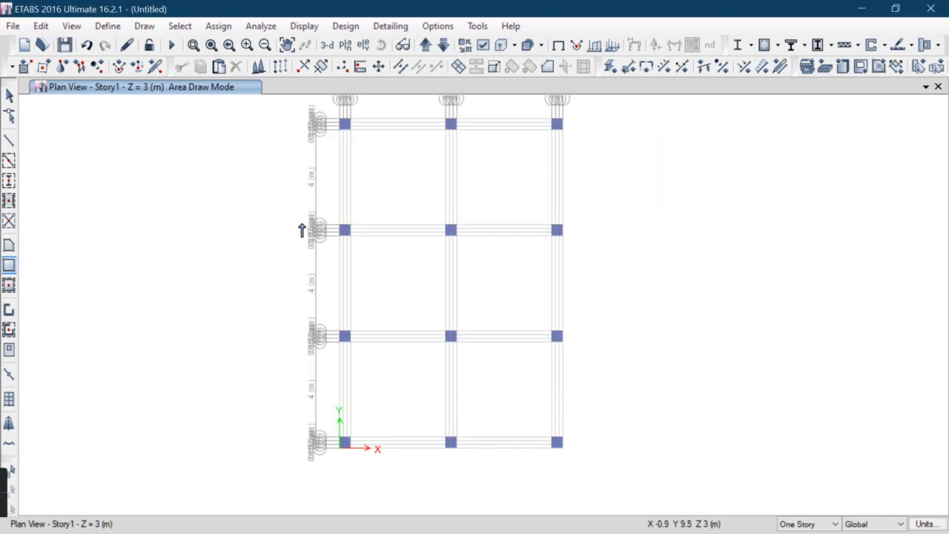
pyautogui.click(338, 122)
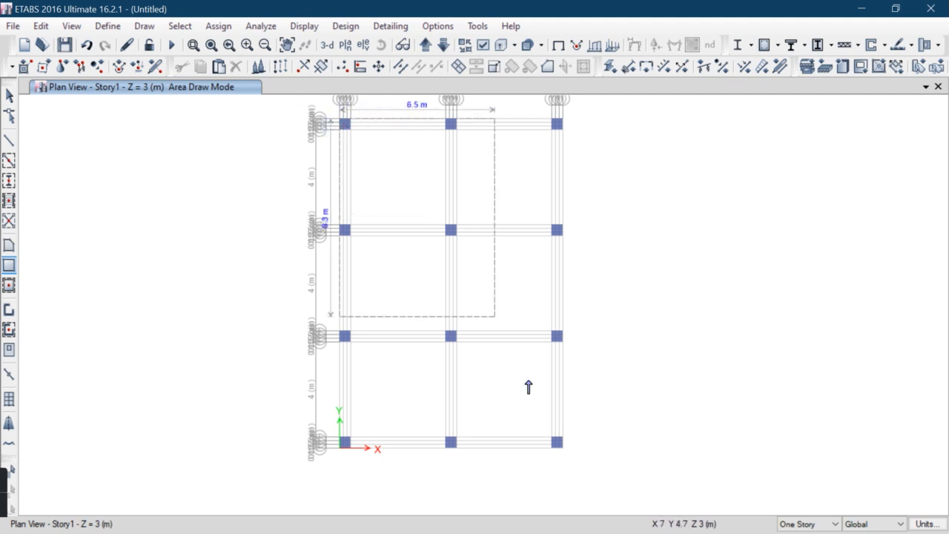
pyautogui.click(564, 448)
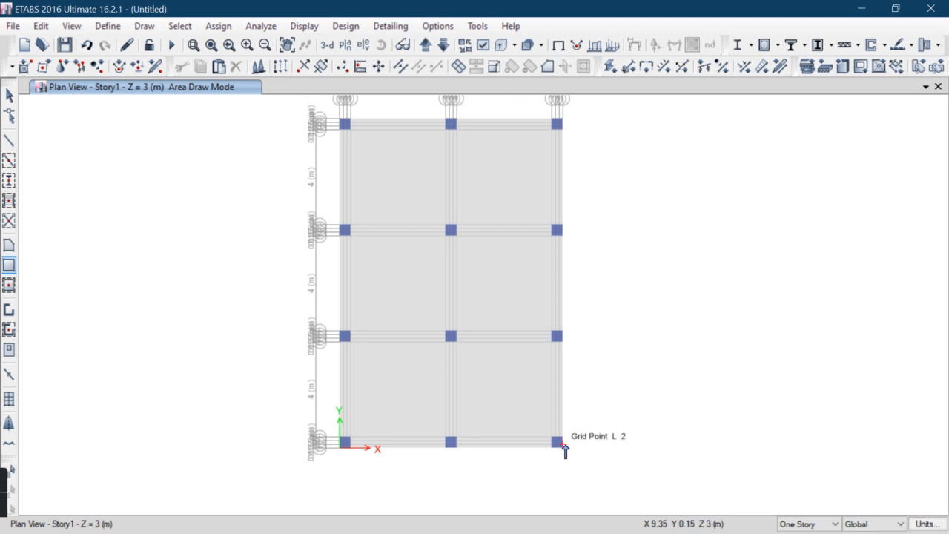
pyautogui.click(9, 96)
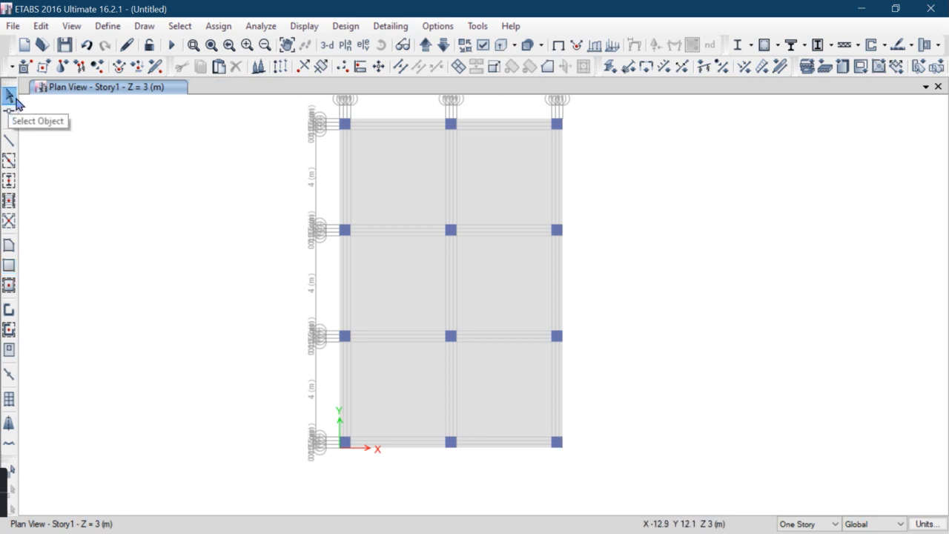
# Switch the area property to C and draw column-sized C areas over the upper three columns on the left grid line
pyautogui.click(10, 266)
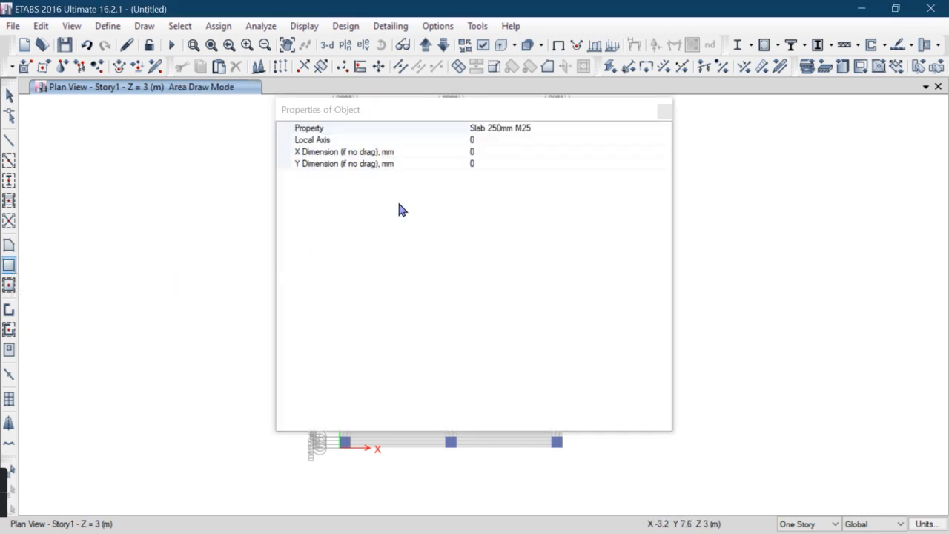
pyautogui.click(594, 129)
pyautogui.click(665, 129)
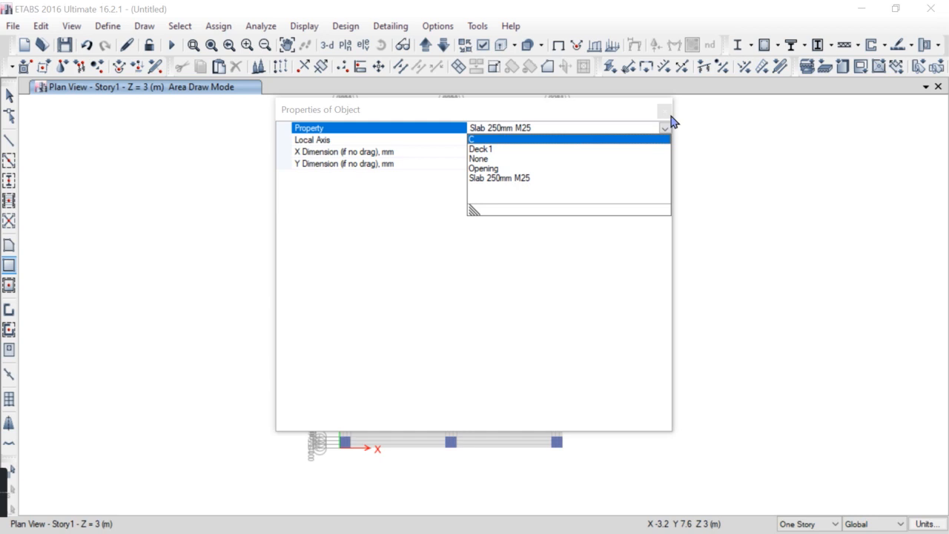
pyautogui.click(517, 140)
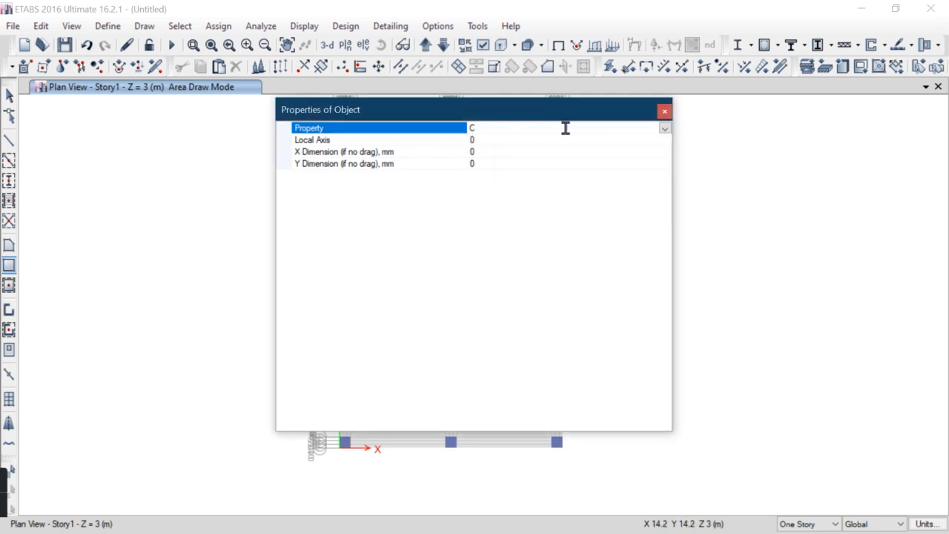
pyautogui.click(665, 115)
pyautogui.scroll(5, 343, 116)
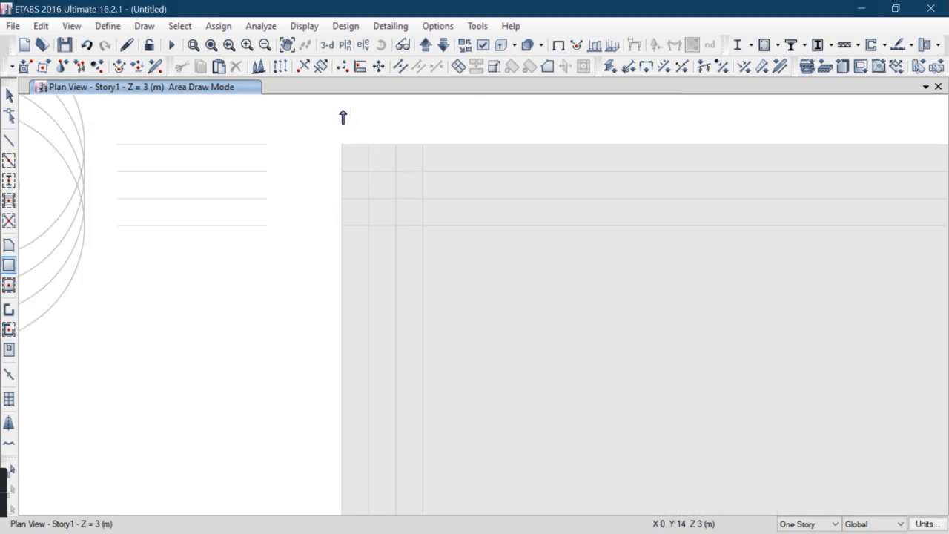
pyautogui.moveTo(342, 149); pyautogui.dragTo(421, 231)
pyautogui.scroll(-3, 354, 234)
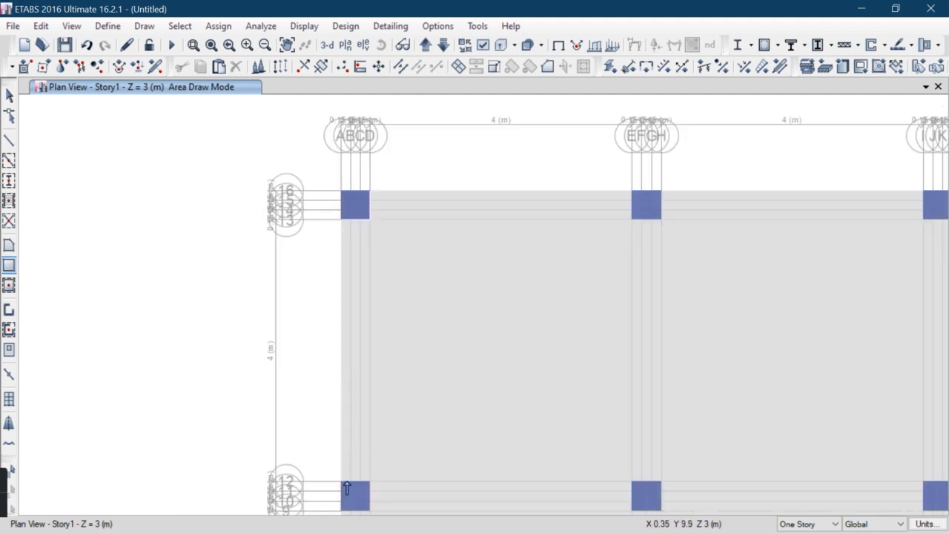
pyautogui.moveTo(328, 488); pyautogui.dragTo(296, 316, button='middle')
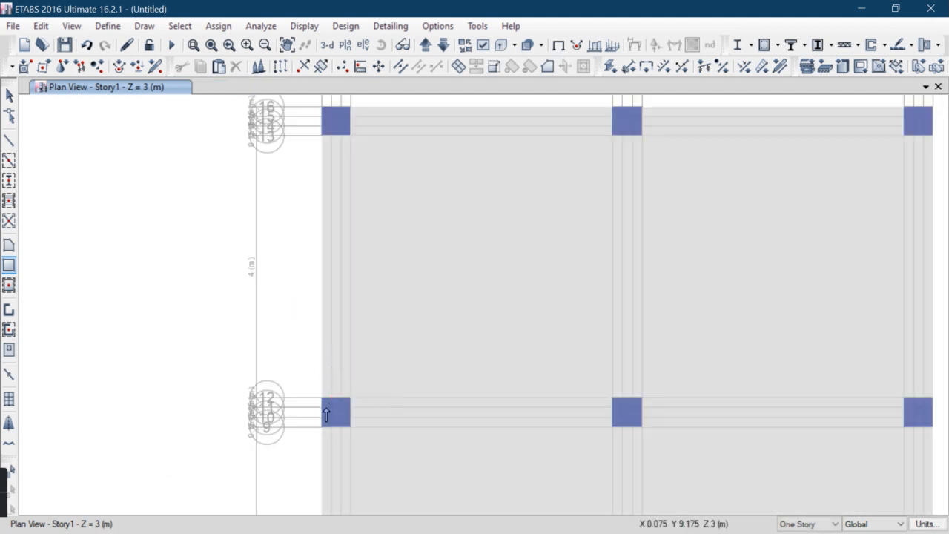
pyautogui.scroll(5, 294, 357)
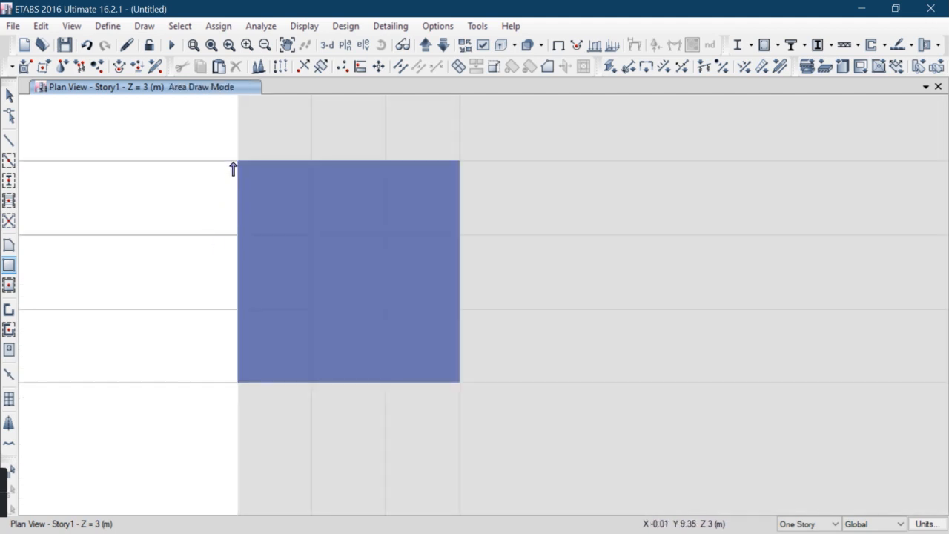
pyautogui.moveTo(238, 162); pyautogui.dragTo(456, 386)
pyautogui.scroll(-4, 366, 215)
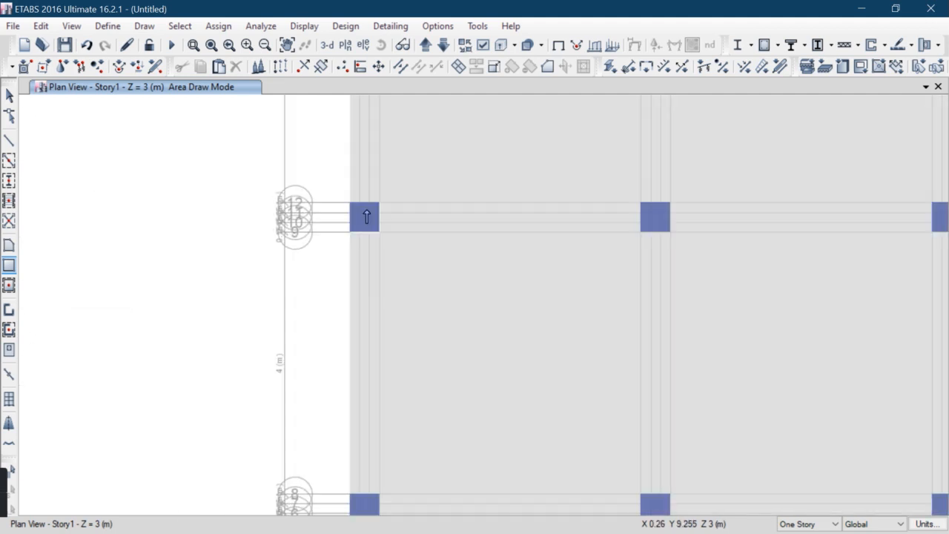
pyautogui.scroll(-4, 366, 215)
pyautogui.scroll(6, 360, 330)
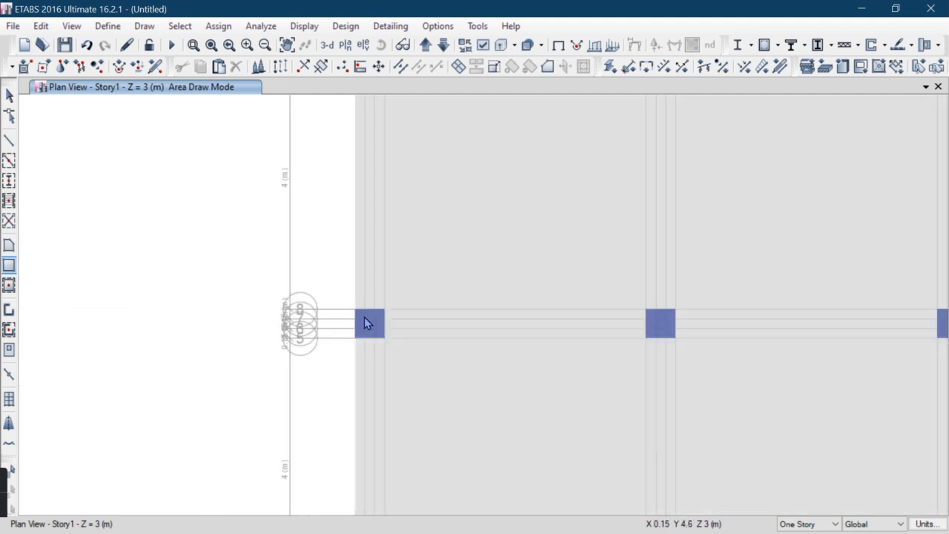
pyautogui.moveTo(339, 297); pyautogui.dragTo(420, 375)
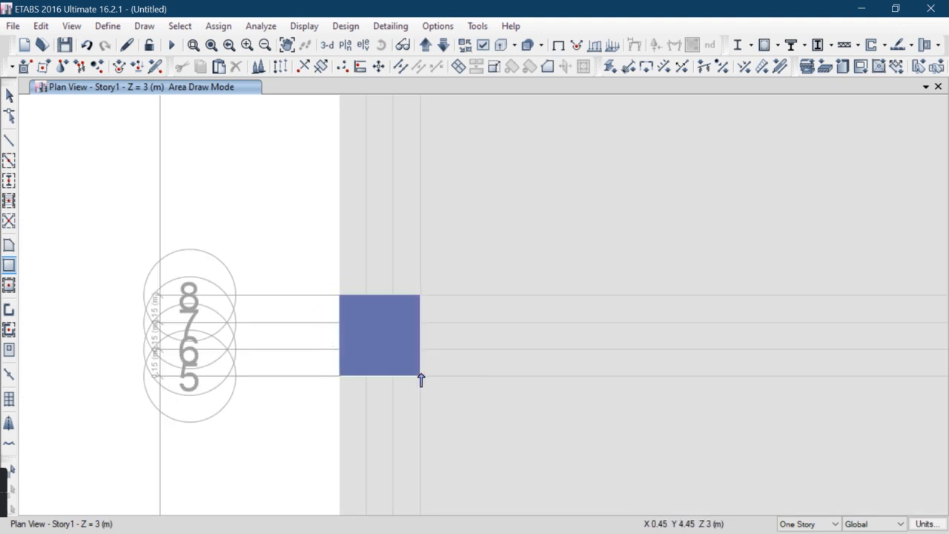
pyautogui.scroll(-6, 374, 334)
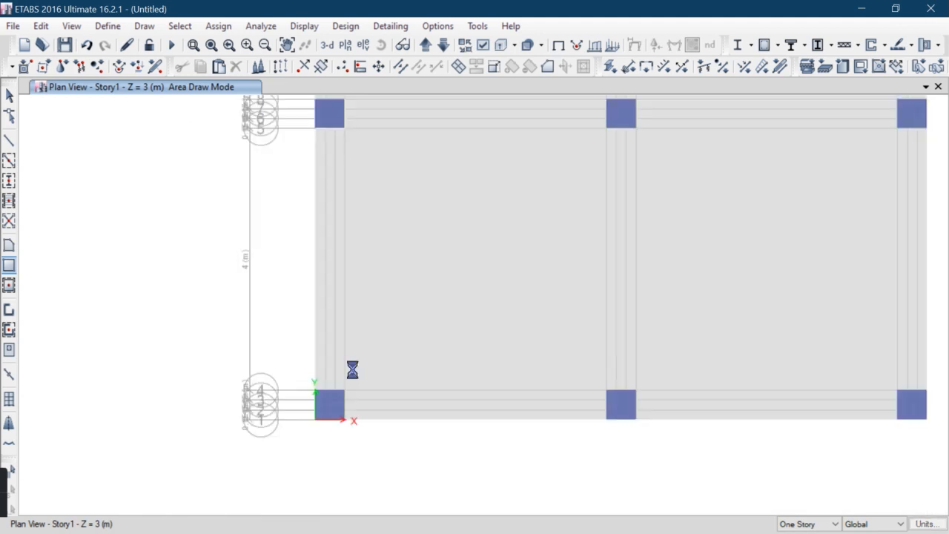
pyautogui.scroll(6, 319, 408)
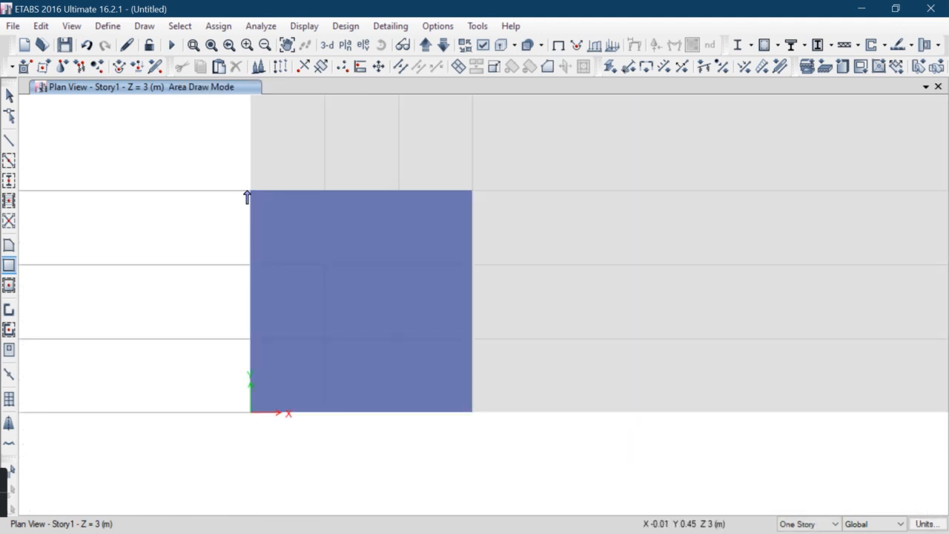
pyautogui.click(247, 192)
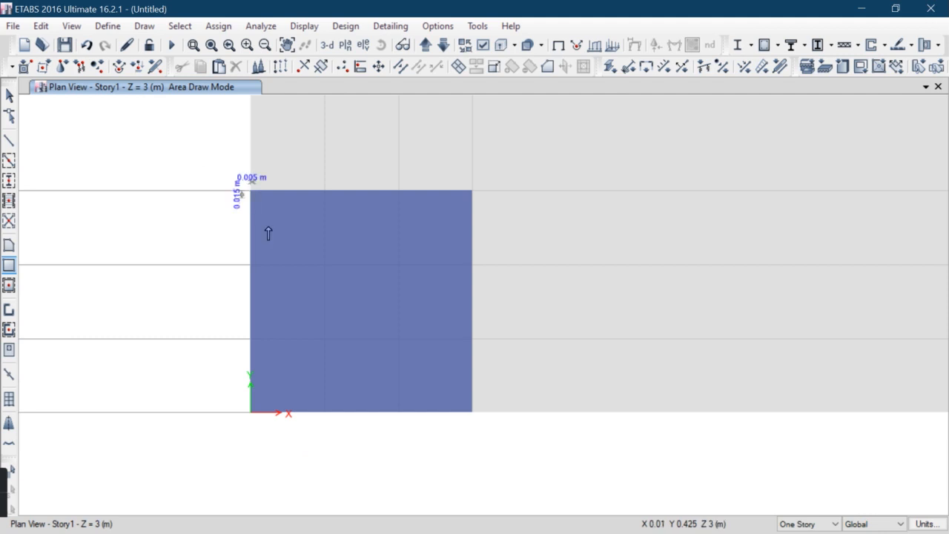
pyautogui.click(471, 417)
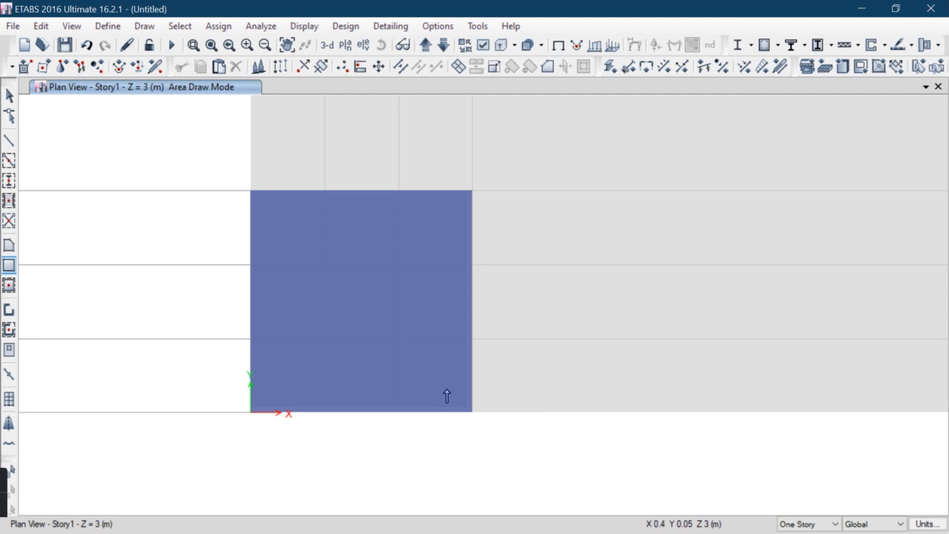
pyautogui.scroll(2, 461, 418)
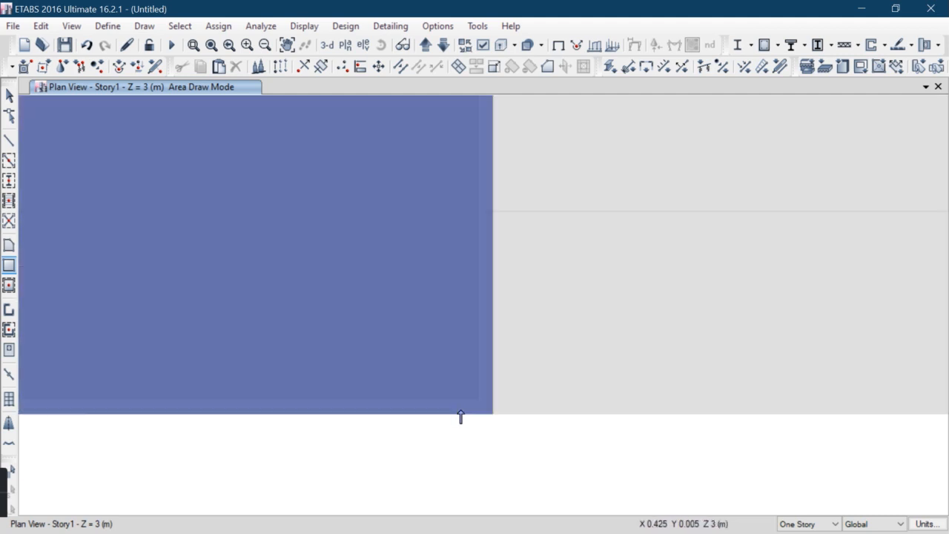
pyautogui.press('Escape')
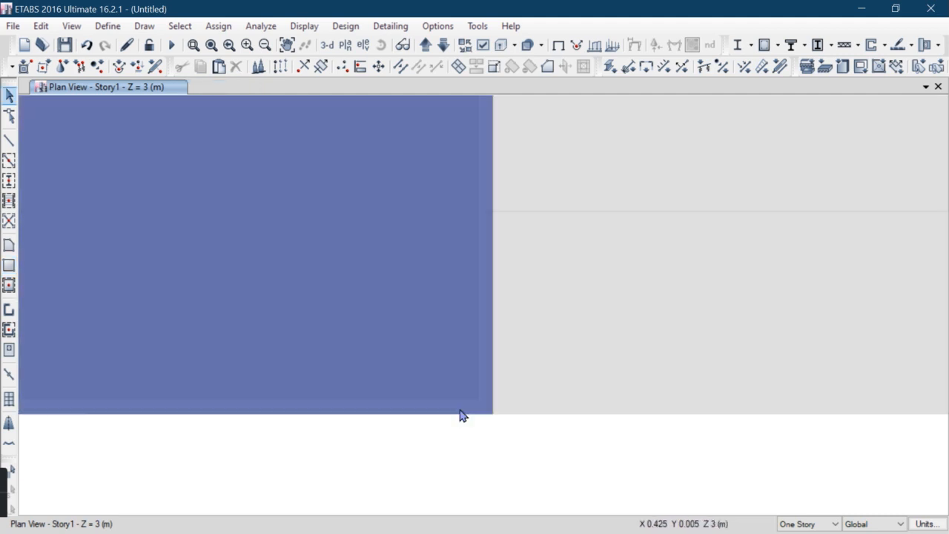
pyautogui.click(401, 364)
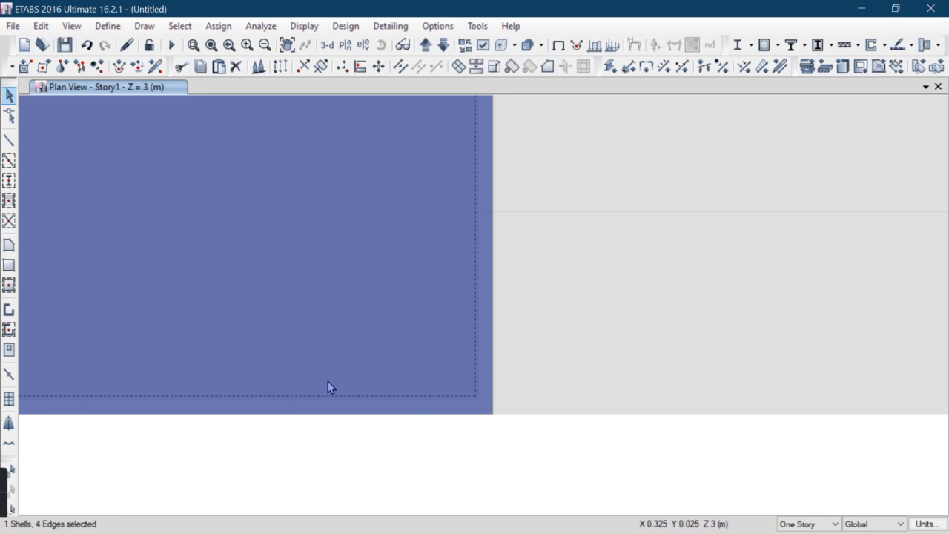
pyautogui.scroll(-2, 349, 387)
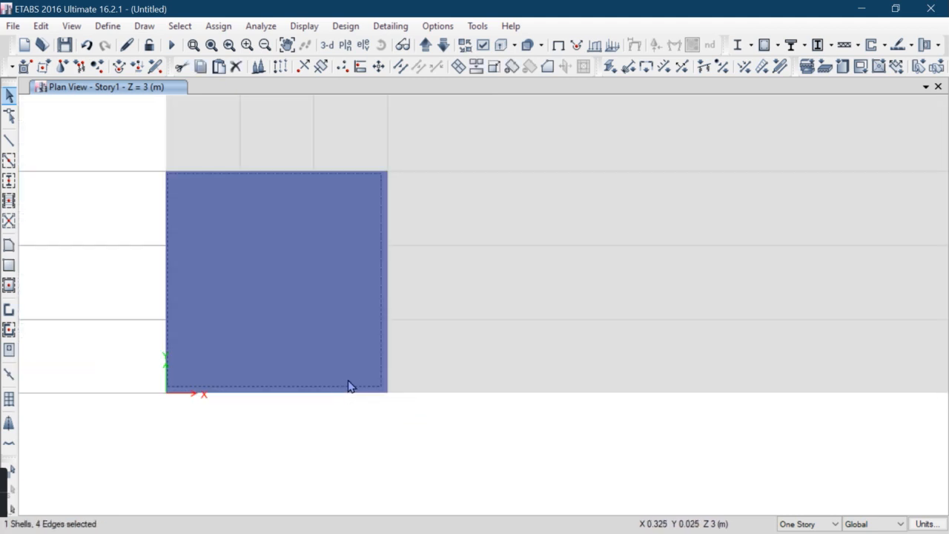
pyautogui.click(41, 26)
pyautogui.click(86, 145)
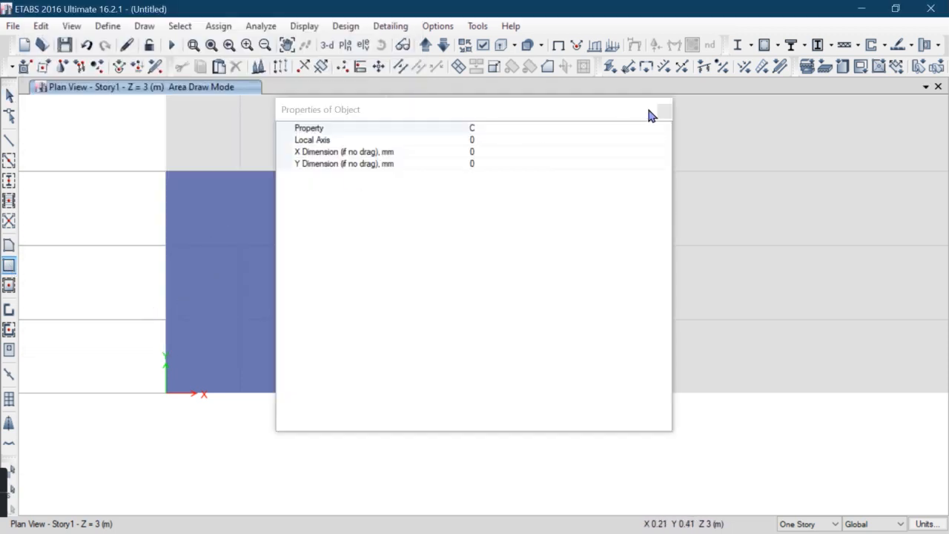
# Redraw a C area over the bottom-left column, about 0.455 m by 0.46 m, from grid point A4
pyautogui.click(663, 110)
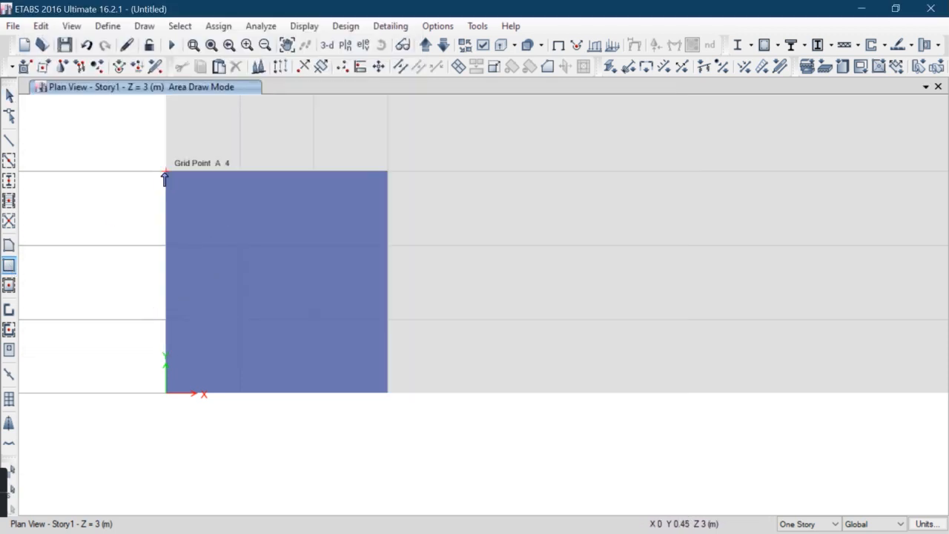
pyautogui.moveTo(164, 178)
pyautogui.mouseDown()
pyautogui.moveTo(360, 388)
pyautogui.moveTo(388, 399)
pyautogui.mouseUp()
pyautogui.press('Escape')
# Select the four C column areas along the left grid line and open the Replicate command
pyautogui.click(353, 378)
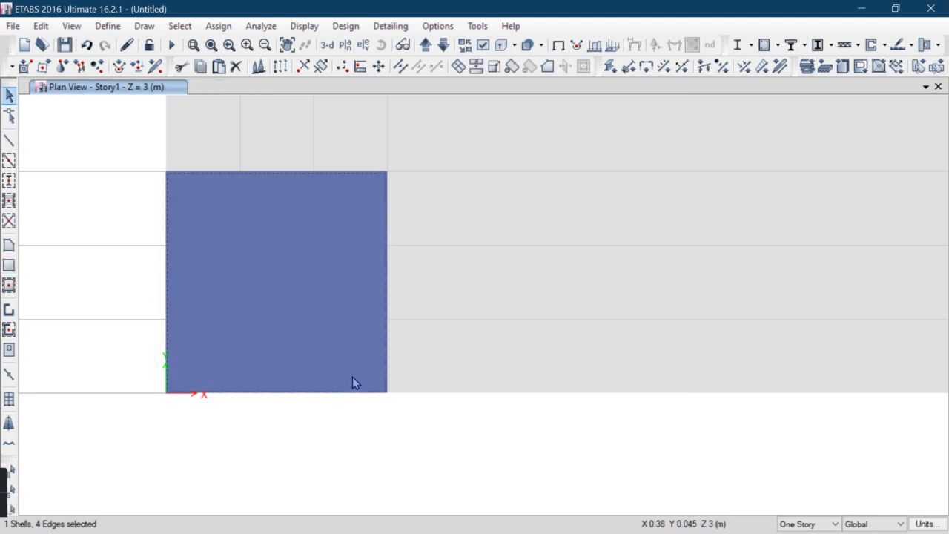
pyautogui.scroll(-8, 352, 376)
pyautogui.moveTo(352, 377); pyautogui.dragTo(355, 499, button='middle')
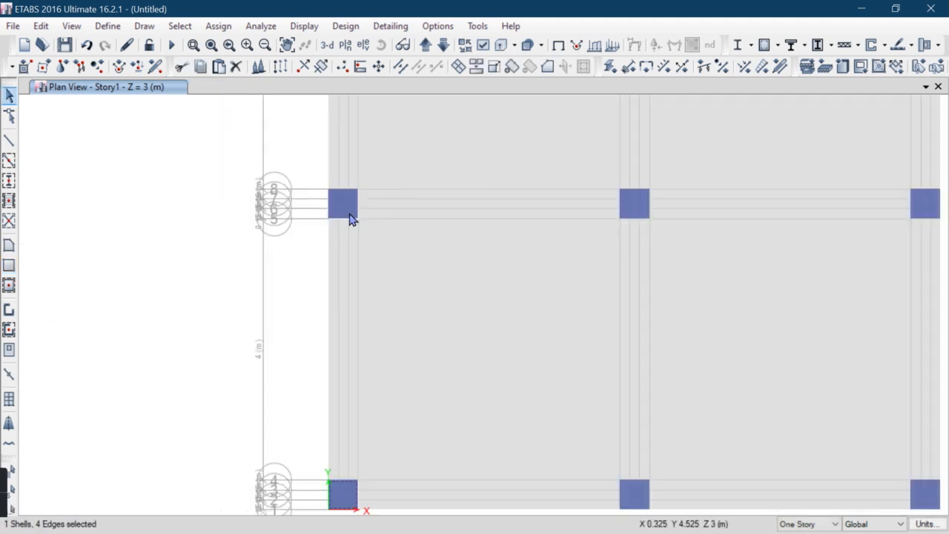
pyautogui.moveTo(362, 278); pyautogui.dragTo(364, 447, button='middle')
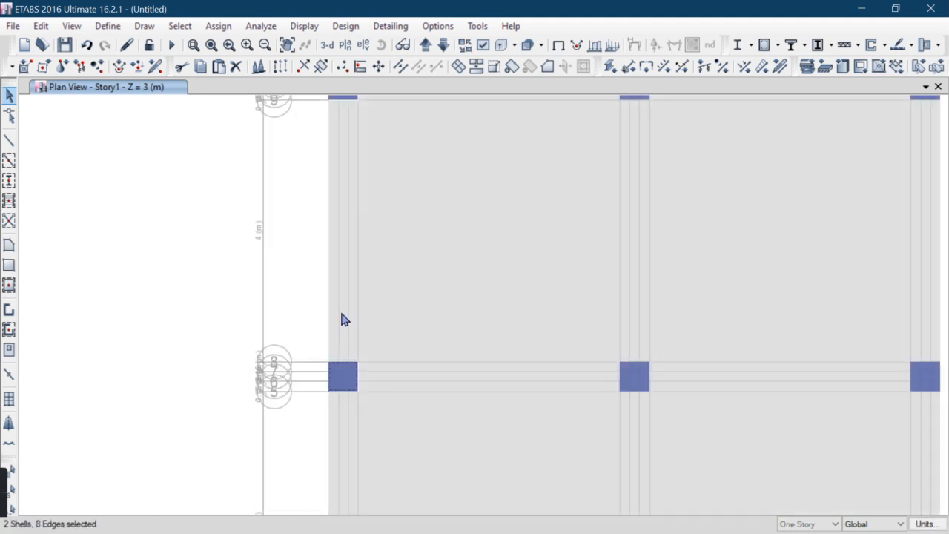
pyautogui.scroll(-5, 343, 287)
pyautogui.scroll(6, 338, 209)
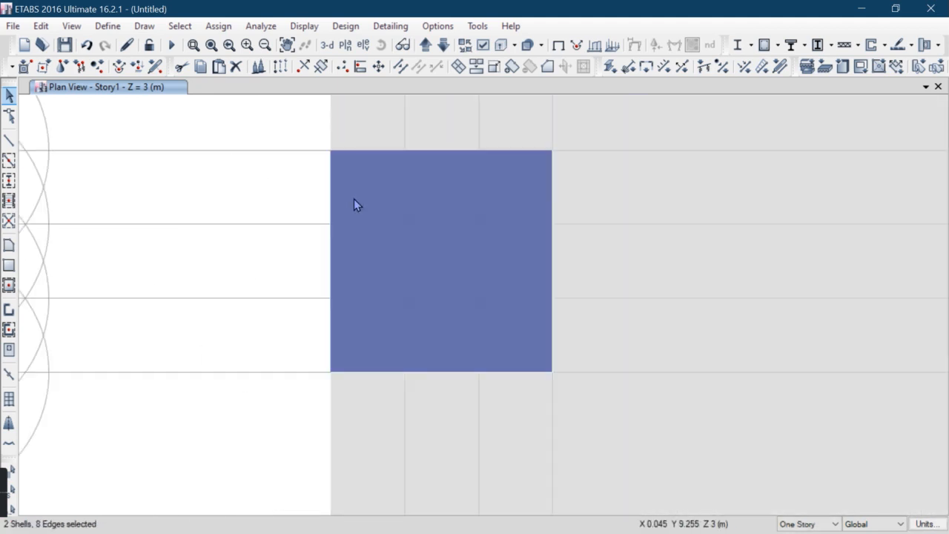
pyautogui.click(354, 338)
pyautogui.scroll(-4, 354, 338)
pyautogui.moveTo(366, 230); pyautogui.dragTo(366, 374, button='middle')
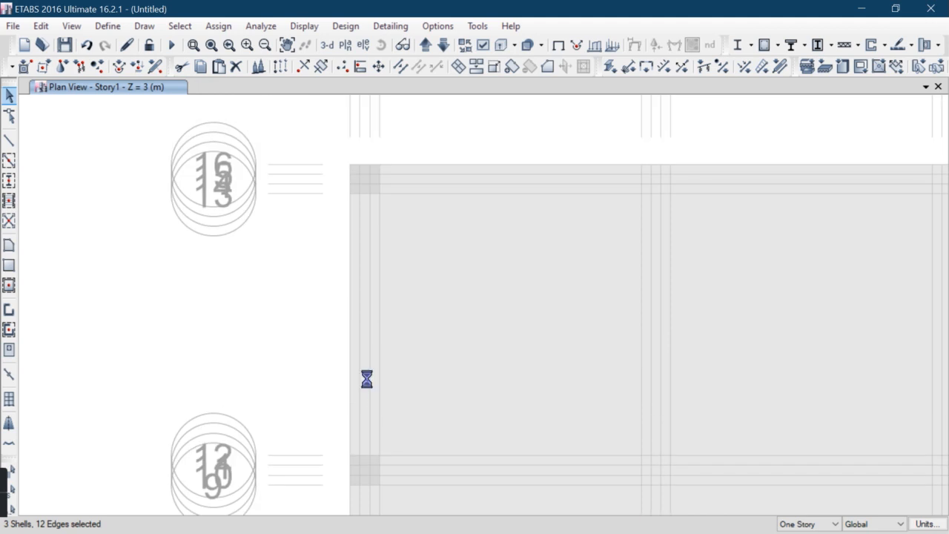
pyautogui.scroll(7, 354, 174)
pyautogui.click(356, 175)
pyautogui.scroll(-7, 362, 229)
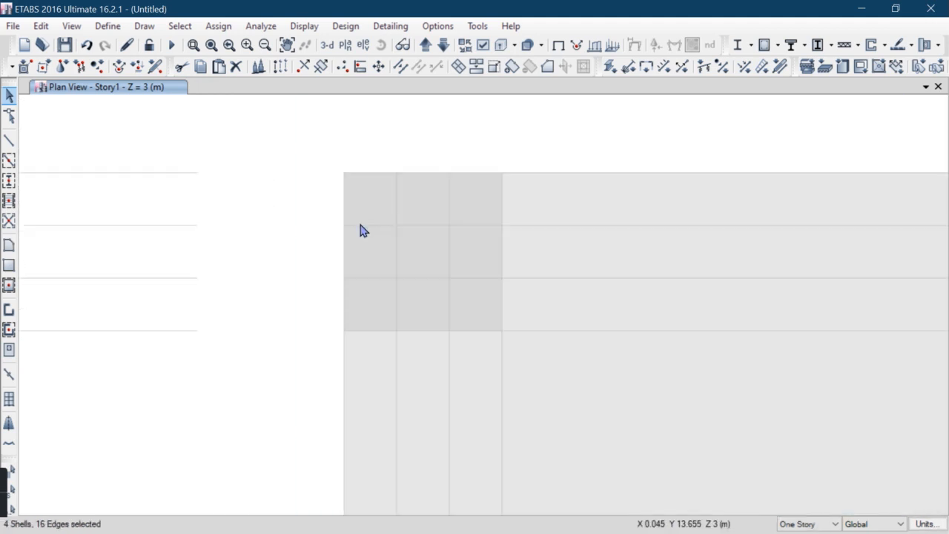
pyautogui.click(40, 28)
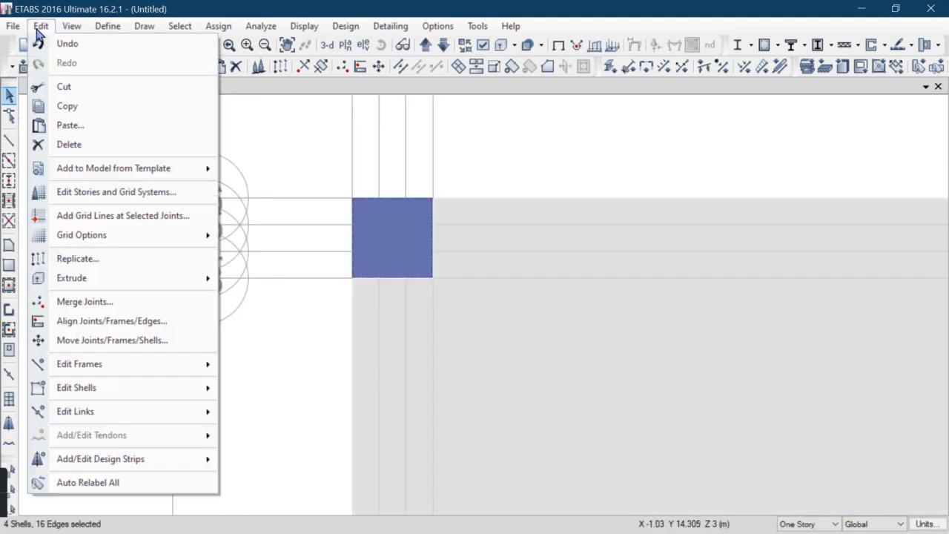
pyautogui.click(106, 258)
# Set the linear replicate increment dx to 4 m and the number of copies to 2
pyautogui.moveTo(444, 96); pyautogui.dragTo(195, 98)
pyautogui.scroll(3, 485, 208)
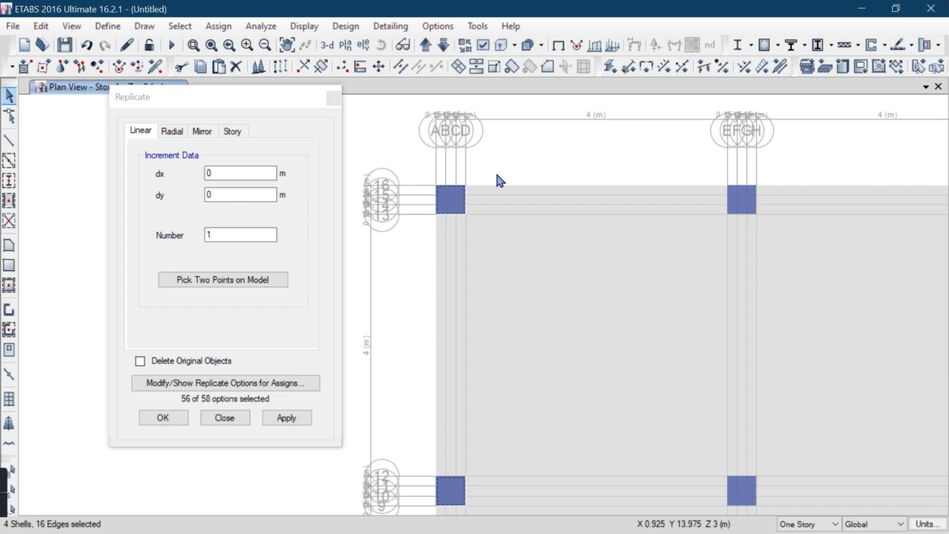
pyautogui.scroll(-3, 497, 180)
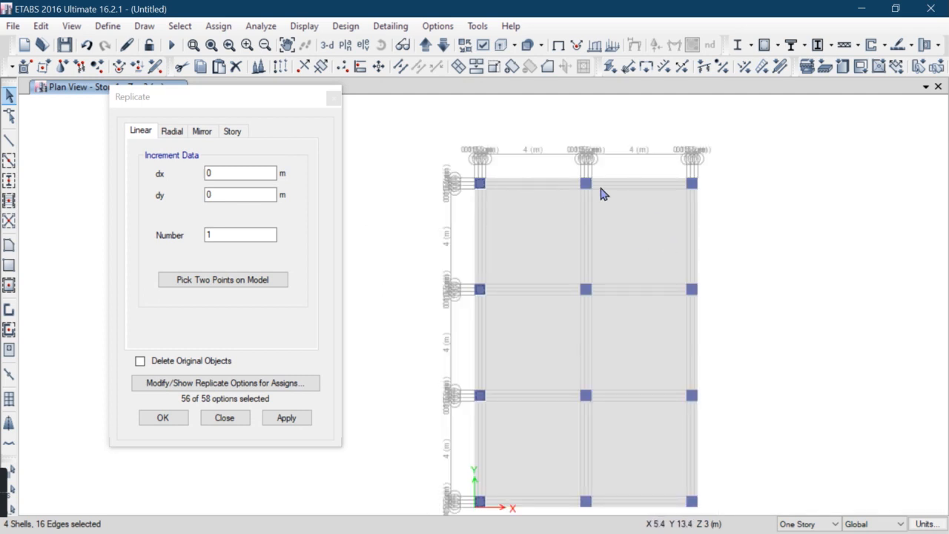
pyautogui.scroll(3, 597, 192)
pyautogui.scroll(-3, 580, 186)
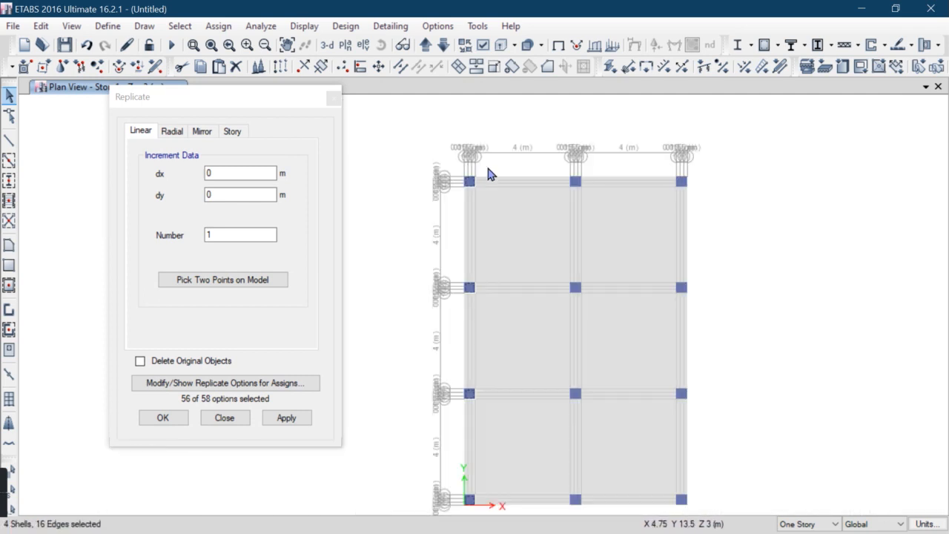
pyautogui.scroll(3, 495, 170)
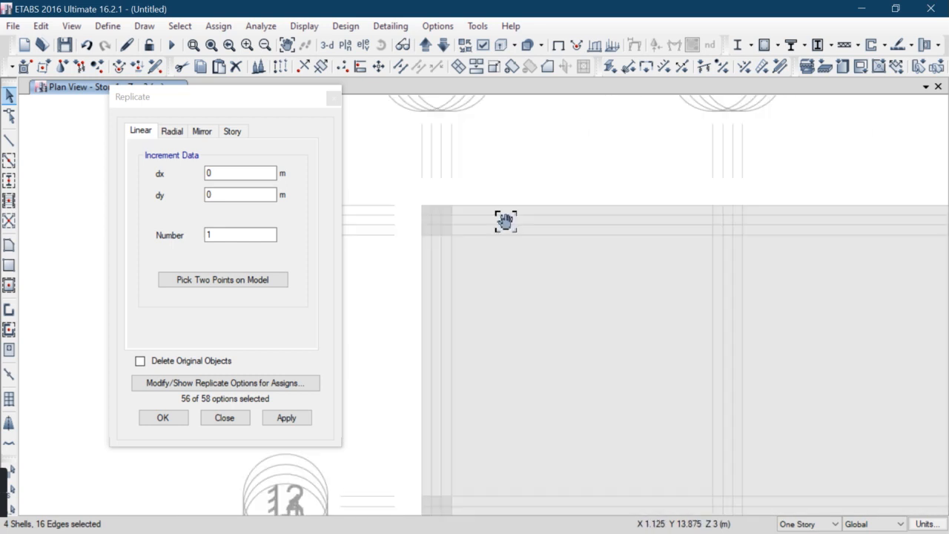
pyautogui.moveTo(506, 221); pyautogui.dragTo(505, 287, button='middle')
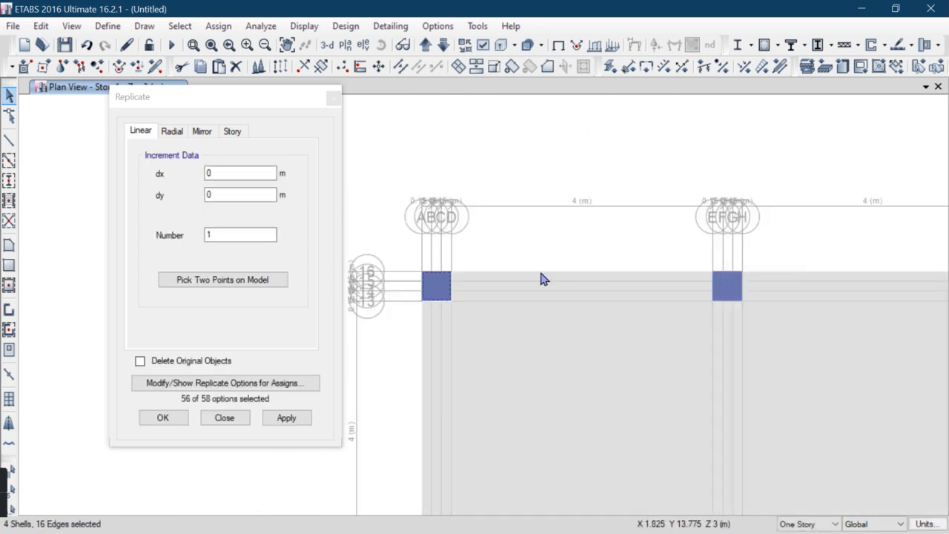
pyautogui.doubleClick(215, 172)
pyautogui.write('4')
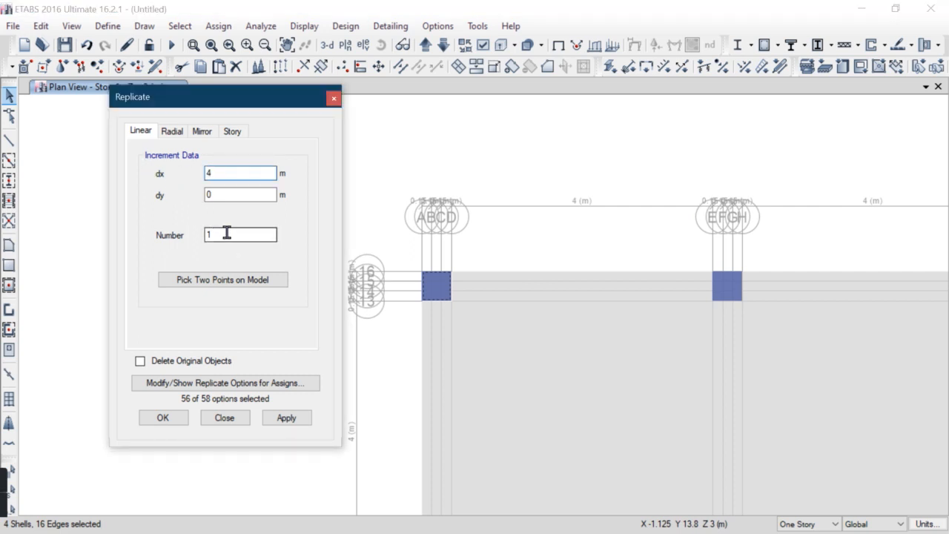
pyautogui.doubleClick(227, 233)
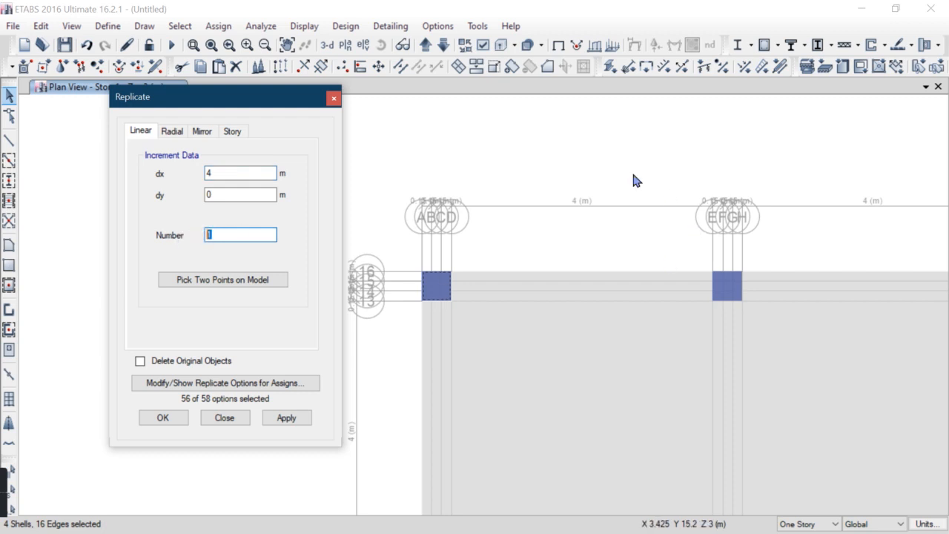
pyautogui.scroll(-3, 667, 207)
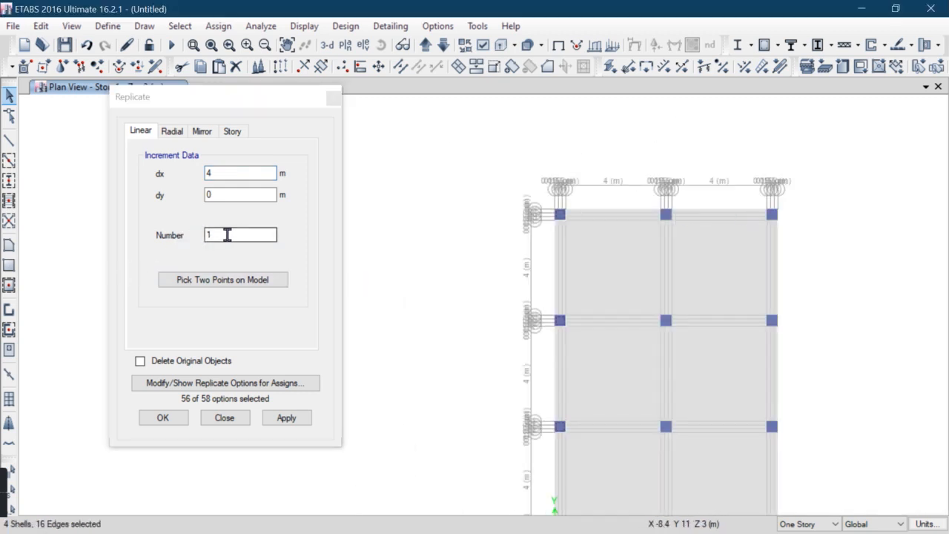
pyautogui.write('2')
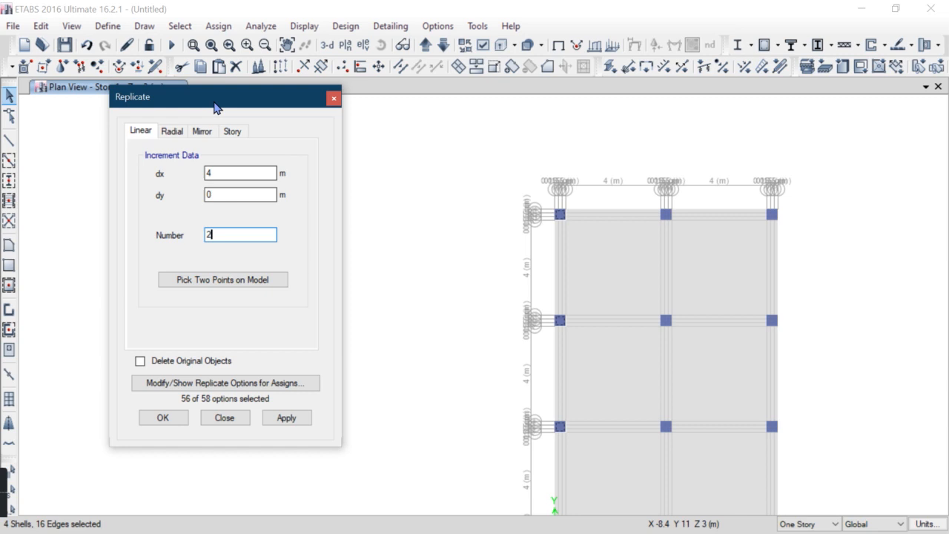
# Try x-increments of 4.6 m and 4.9 m, previewing each replication
pyautogui.moveTo(215, 102); pyautogui.dragTo(203, 91)
pyautogui.click(272, 405)
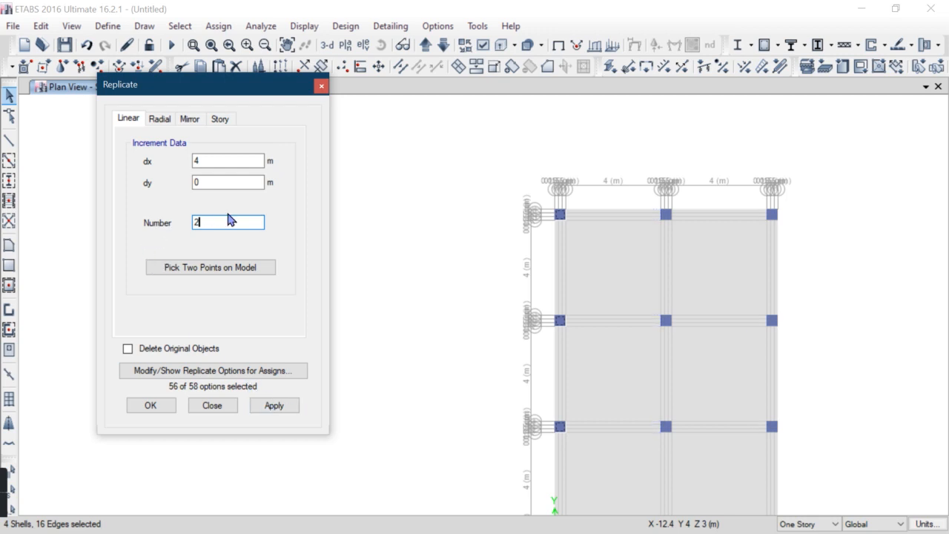
pyautogui.click(208, 163)
pyautogui.click(281, 411)
pyautogui.click(208, 163)
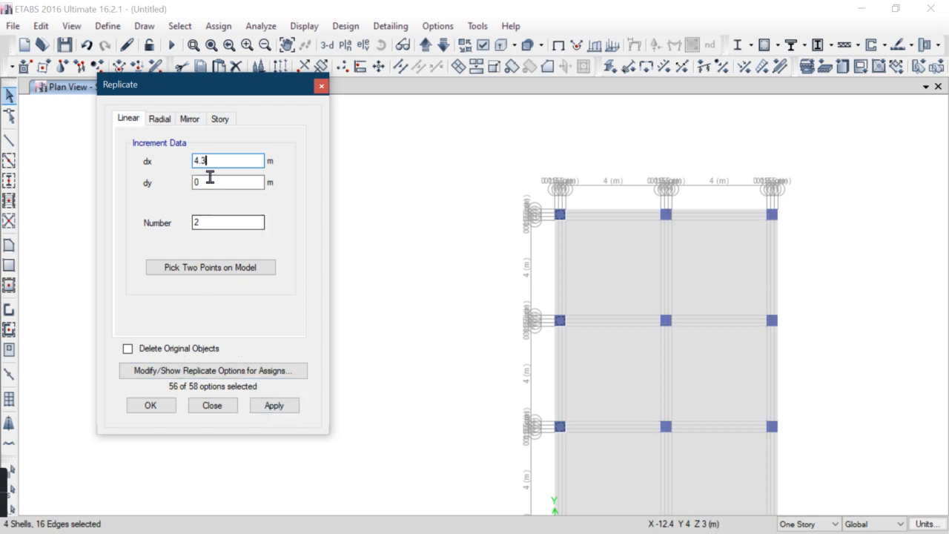
pyautogui.press('BackSpace')
pyautogui.press('BackSpace')
pyautogui.write('.4.5')
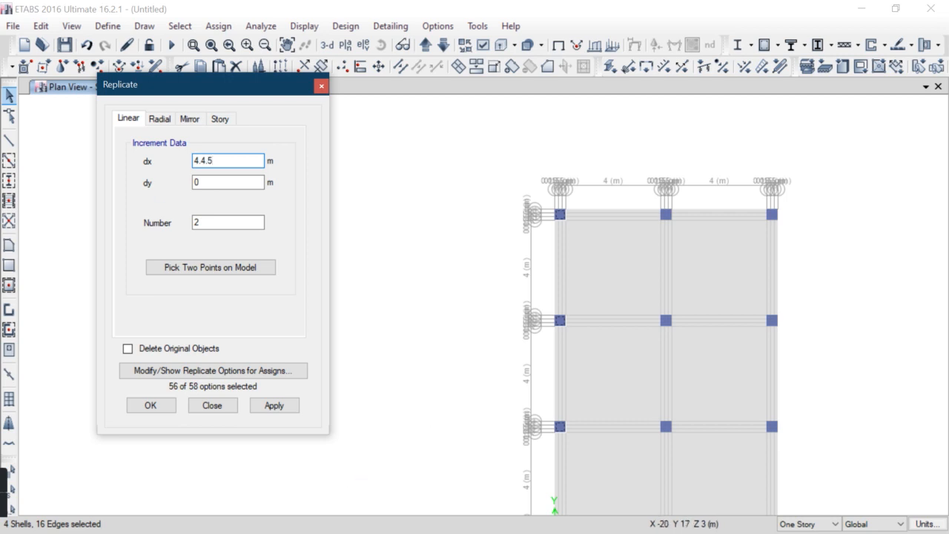
pyautogui.click(287, 408)
pyautogui.click(294, 408)
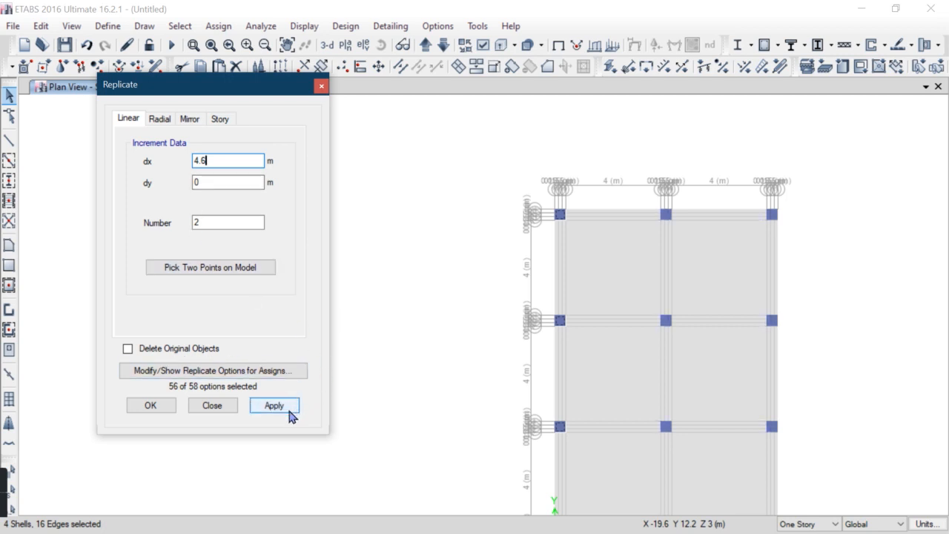
pyautogui.click(289, 416)
pyautogui.write('.5')
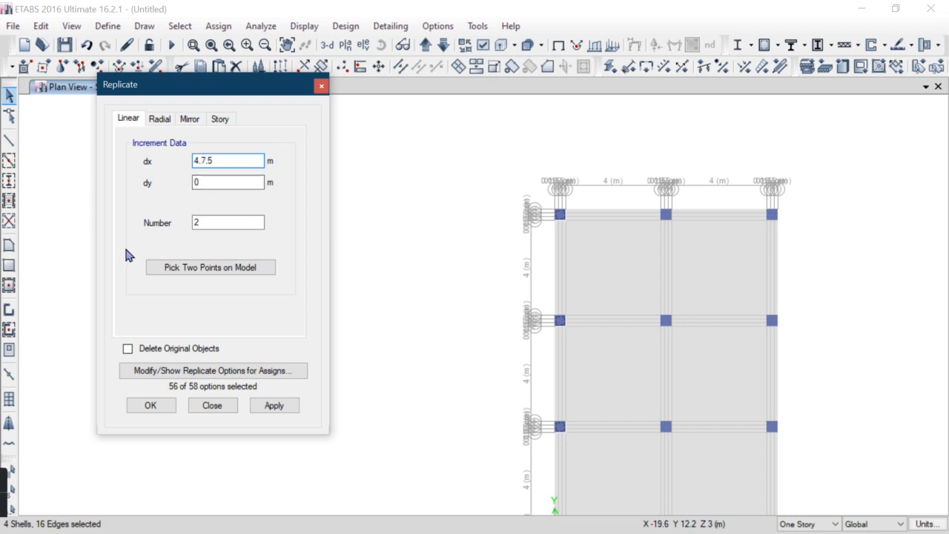
pyautogui.click(280, 407)
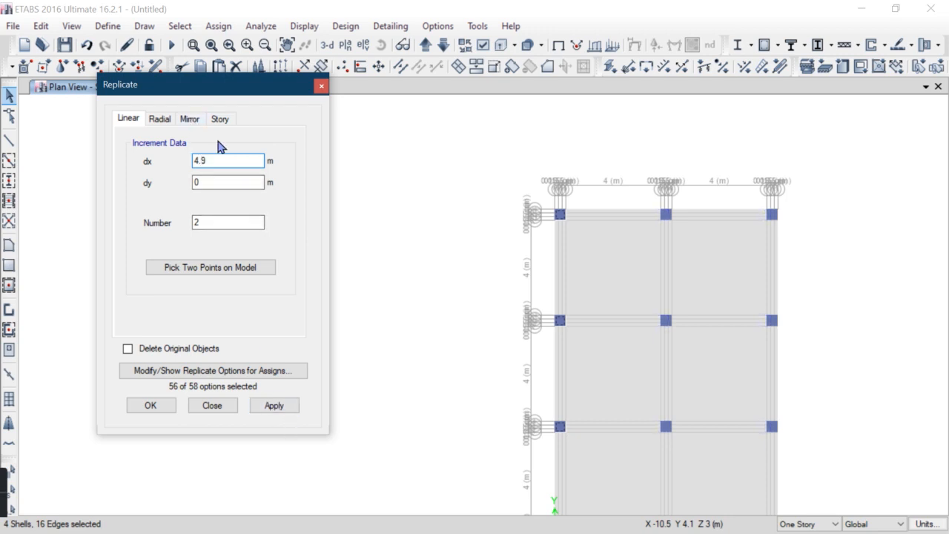
pyautogui.click(276, 407)
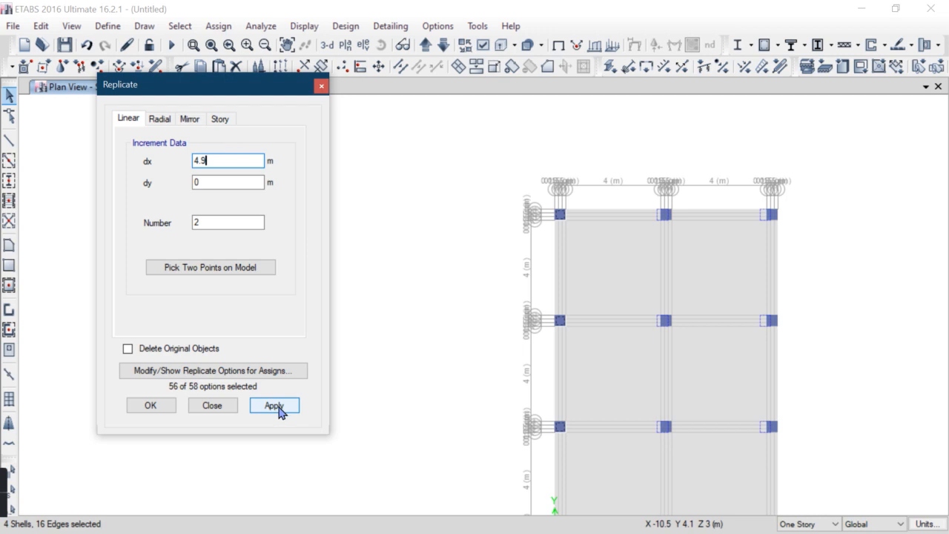
pyautogui.scroll(5, 661, 227)
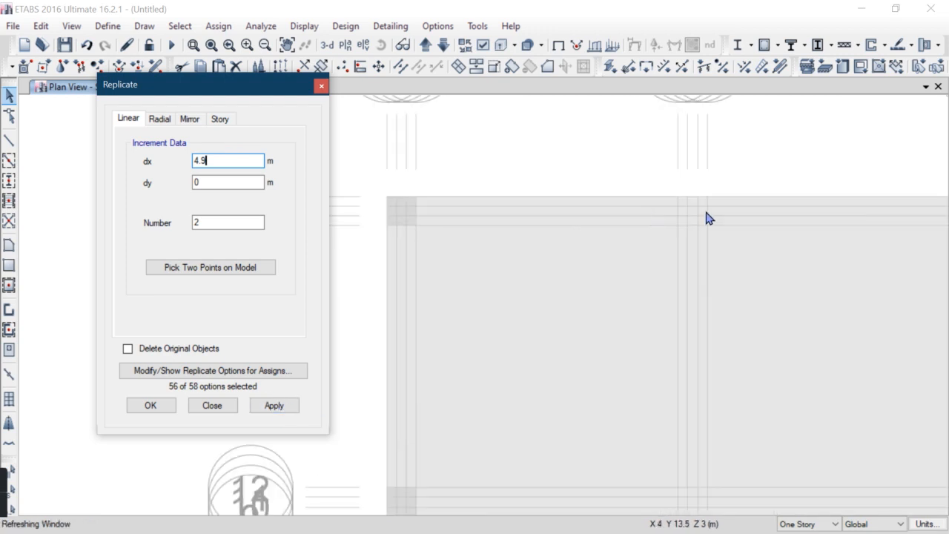
pyautogui.click(274, 407)
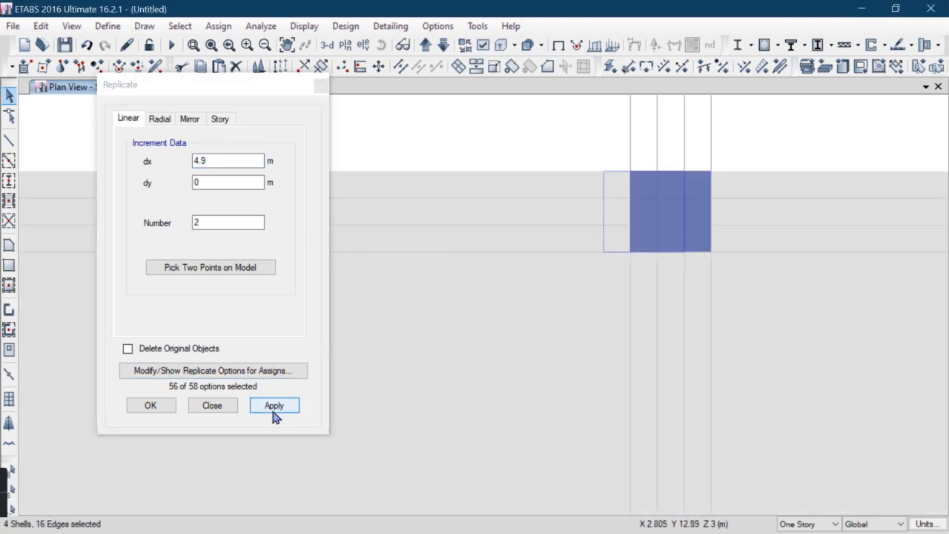
# Try an x-increment of 4.75 m and preview the replication
pyautogui.doubleClick(227, 161)
pyautogui.write('4.3')
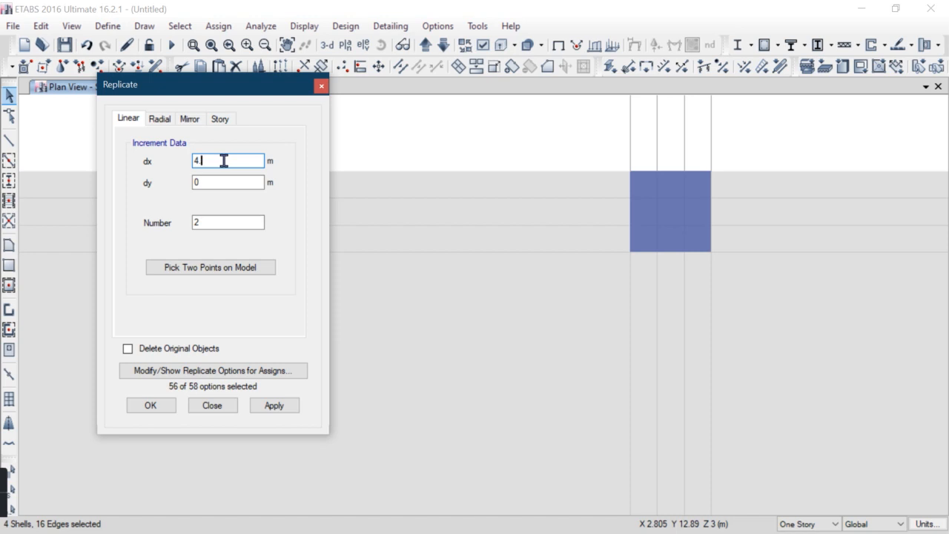
pyautogui.press('Return')
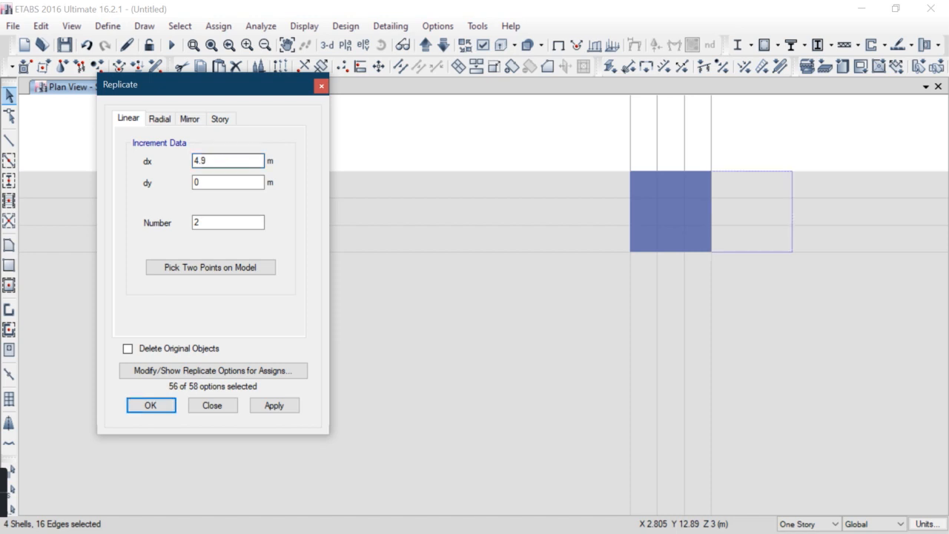
pyautogui.click(218, 163)
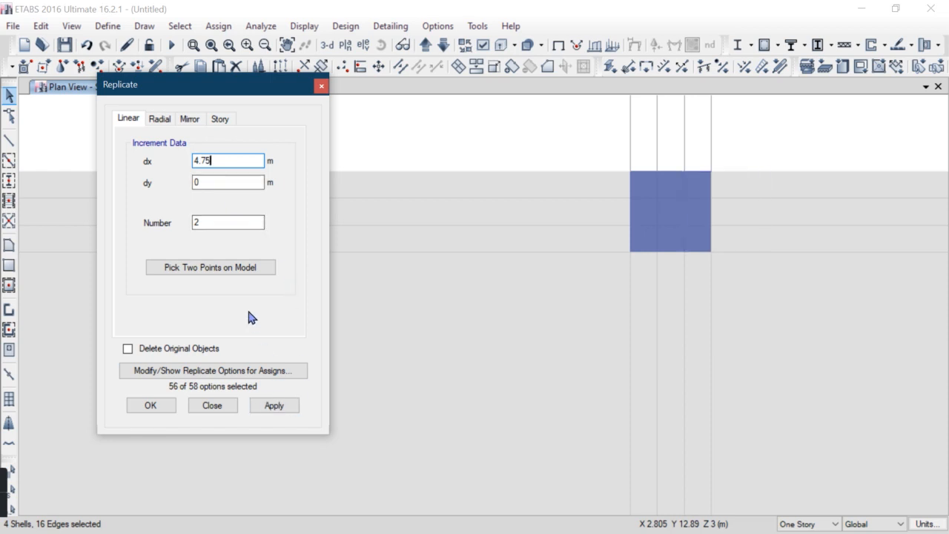
pyautogui.press('Return')
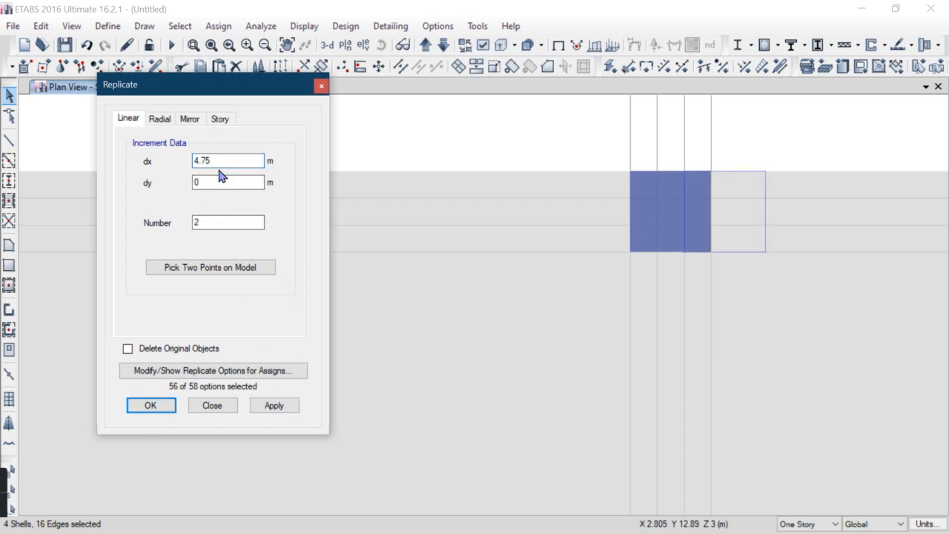
pyautogui.click(292, 406)
# Set the x-increment to 4.45 m and replicate the C areas to the other column lines
pyautogui.click(226, 162)
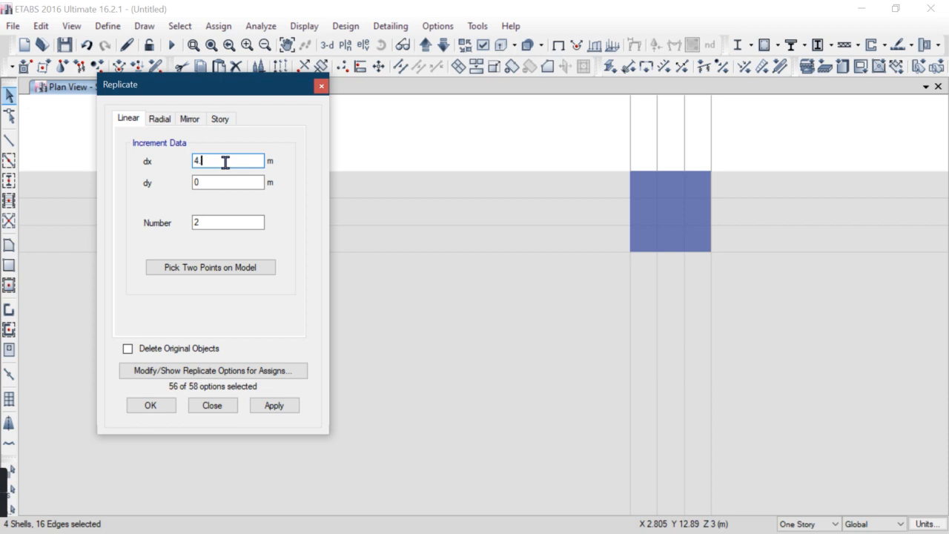
pyautogui.click(285, 407)
pyautogui.scroll(-5, 572, 253)
pyautogui.moveTo(614, 332); pyautogui.dragTo(598, 292, button='middle')
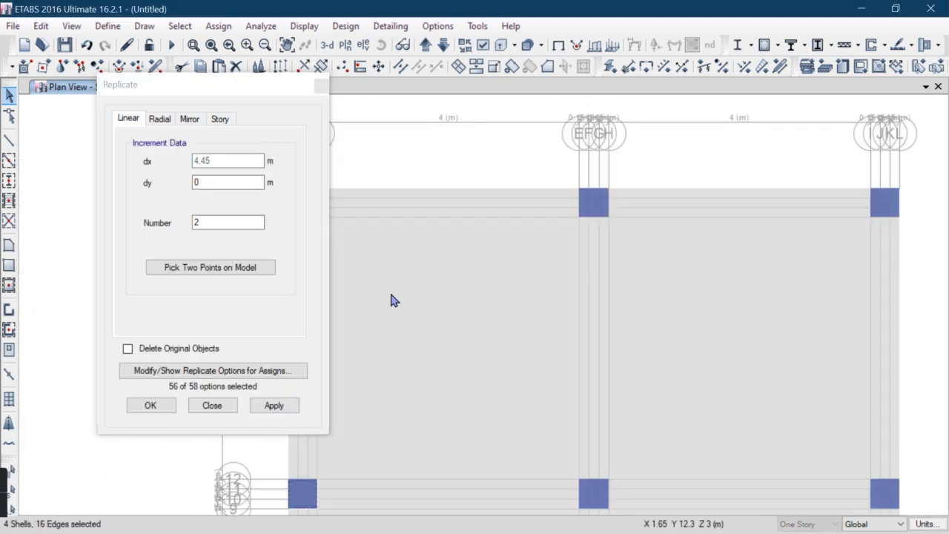
pyautogui.click(277, 408)
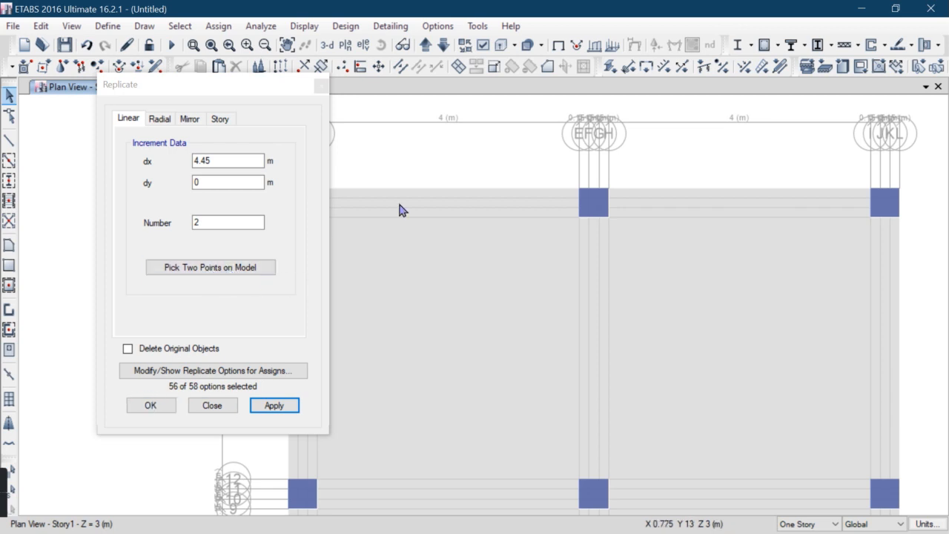
pyautogui.click(150, 405)
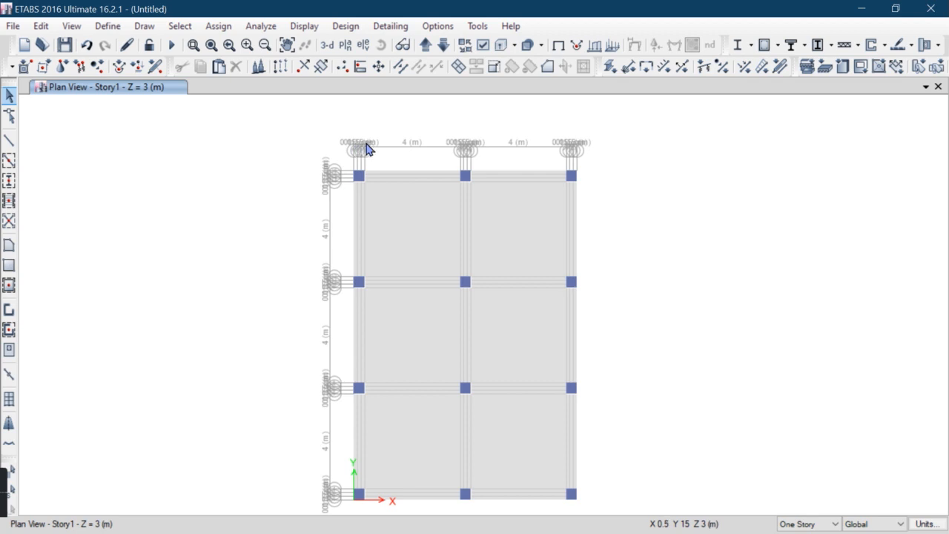
# Assign a uniform gravity Dead load of 5 kN/m² to the slab
pyautogui.scroll(2, 367, 149)
pyautogui.scroll(-2, 455, 288)
pyautogui.moveTo(455, 288); pyautogui.dragTo(434, 278, button='middle')
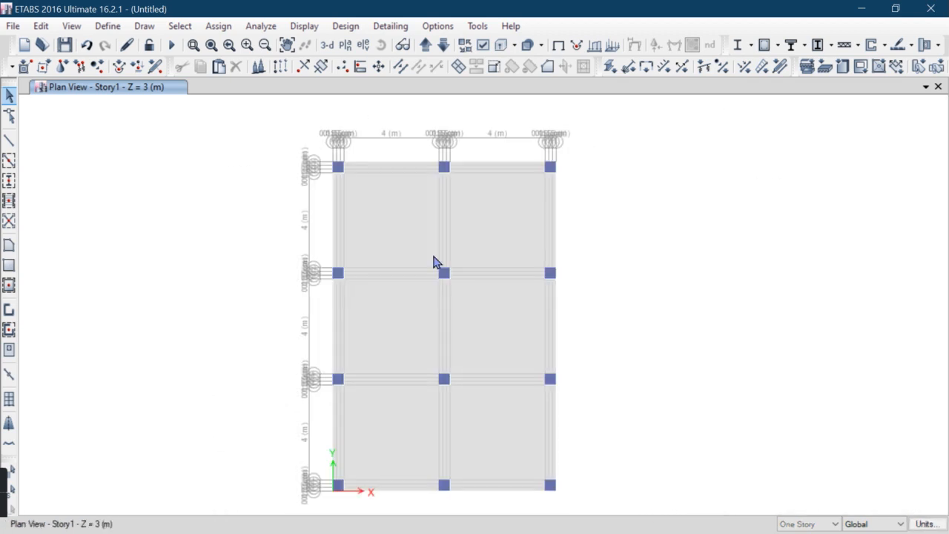
pyautogui.click(219, 26)
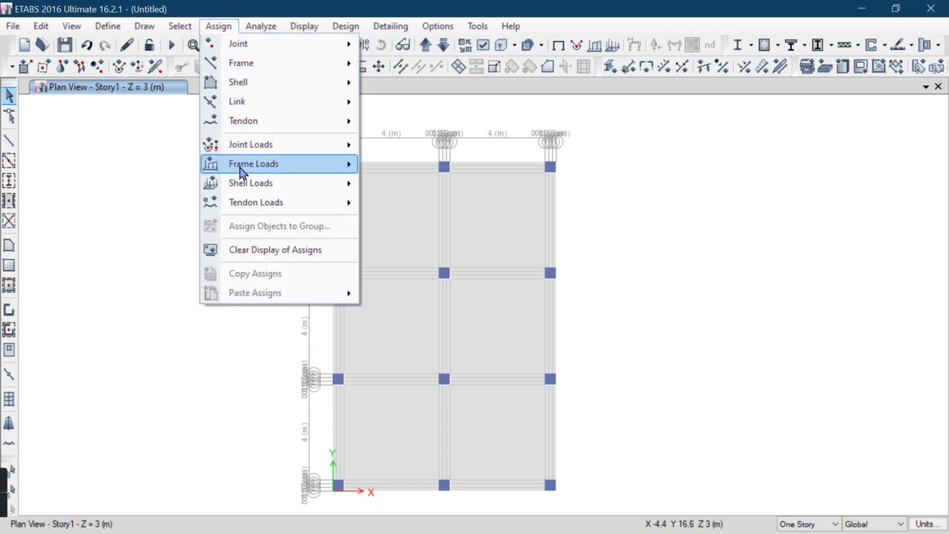
pyautogui.moveTo(240, 185)
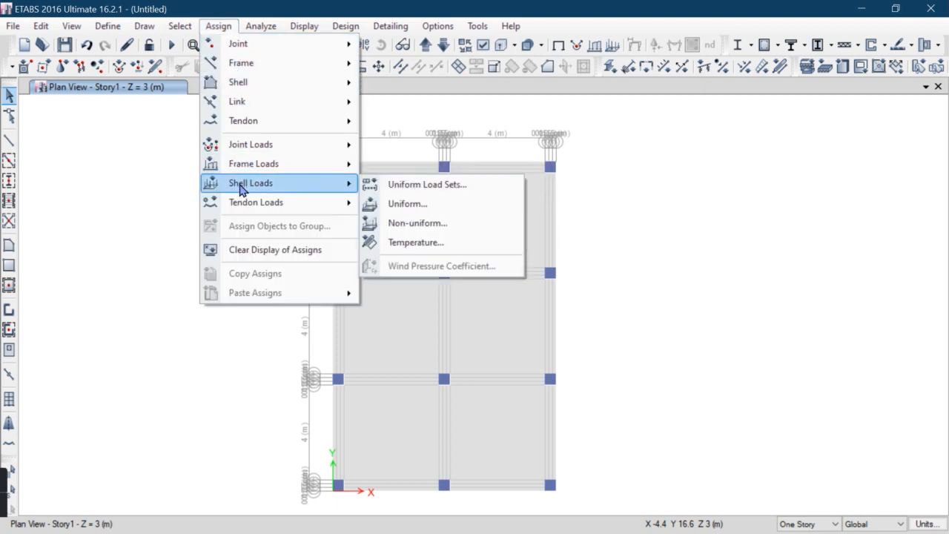
pyautogui.click(410, 204)
pyautogui.moveTo(462, 178); pyautogui.dragTo(737, 90)
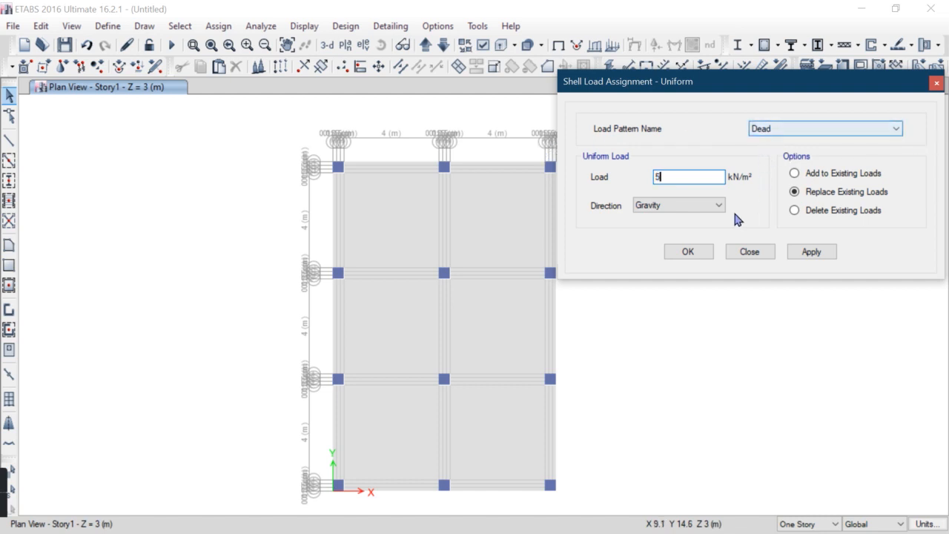
pyautogui.click(475, 234)
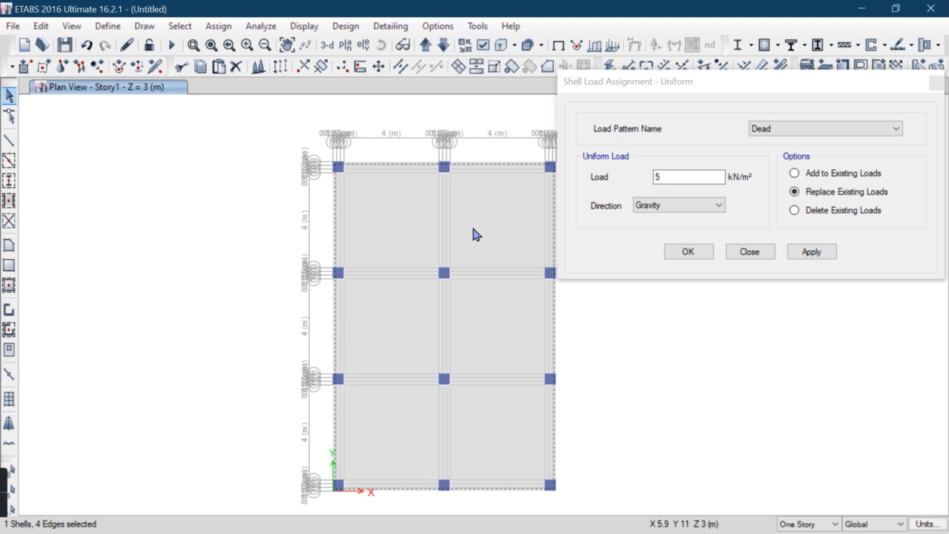
pyautogui.click(812, 252)
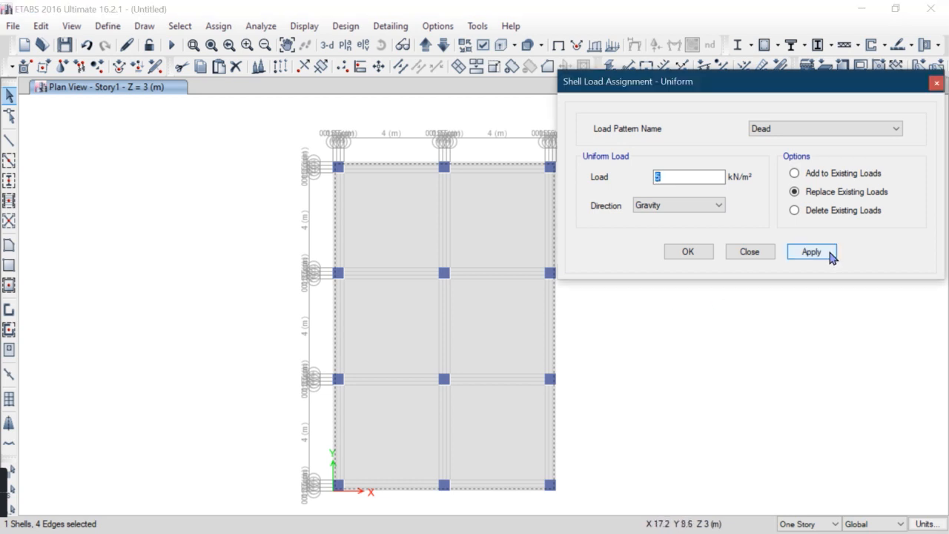
# Assign a uniform gravity Live load of 3 kN/m² to the slab
pyautogui.click(799, 137)
pyautogui.click(754, 151)
pyautogui.doubleClick(677, 176)
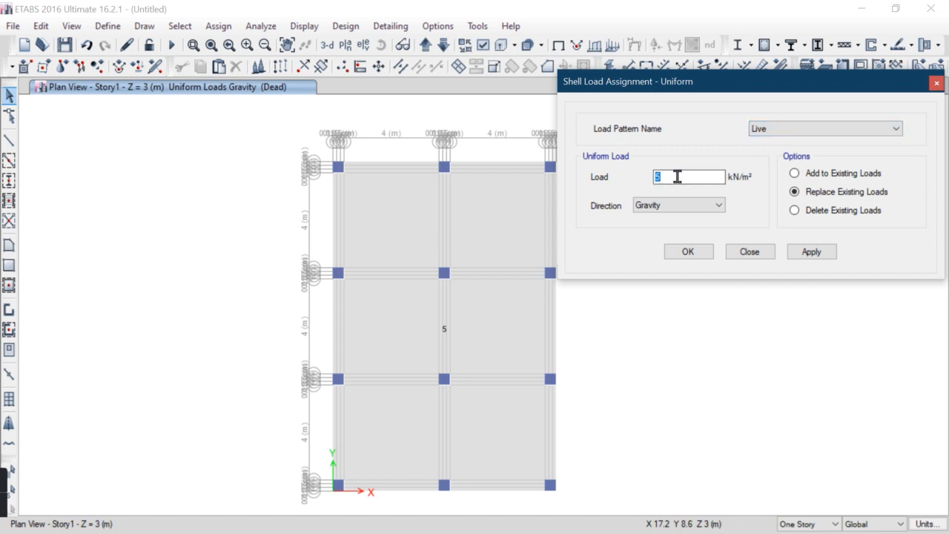
pyautogui.write('3')
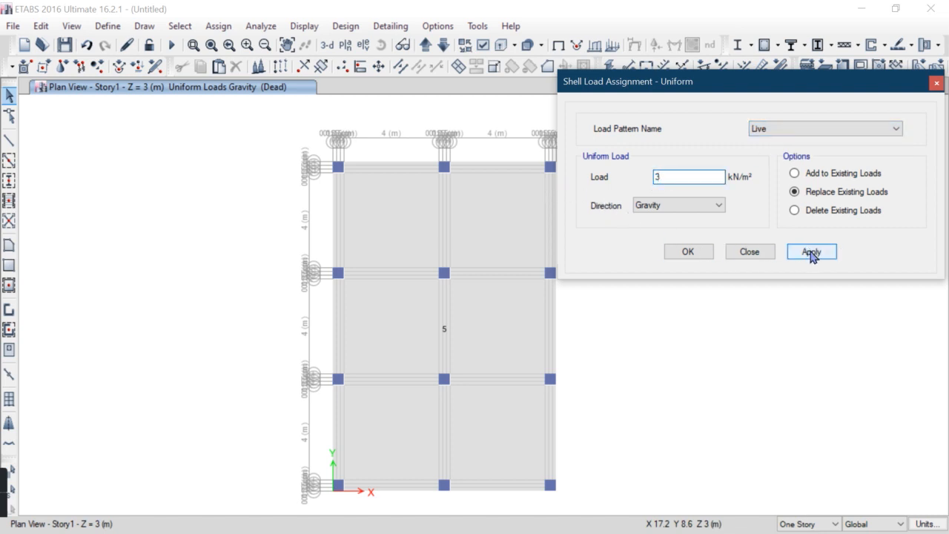
pyautogui.click(811, 252)
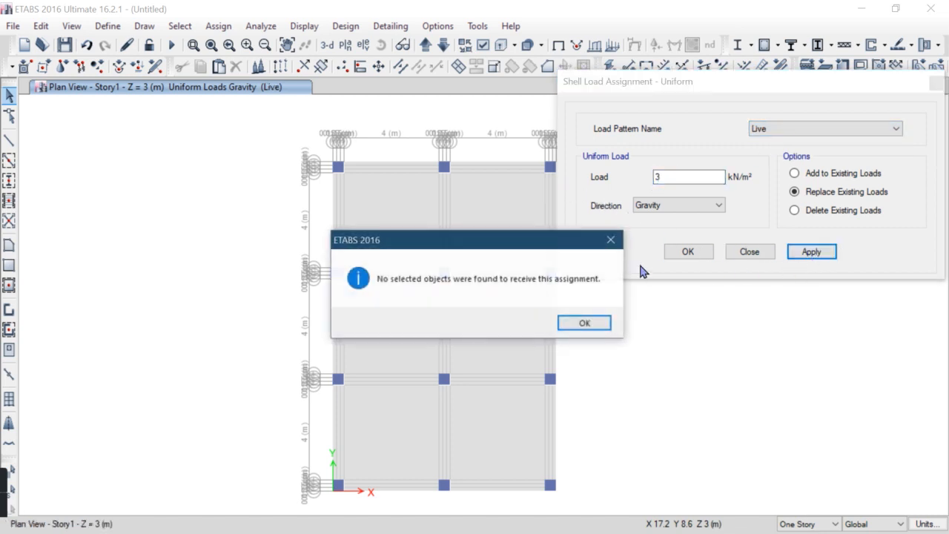
pyautogui.click(585, 323)
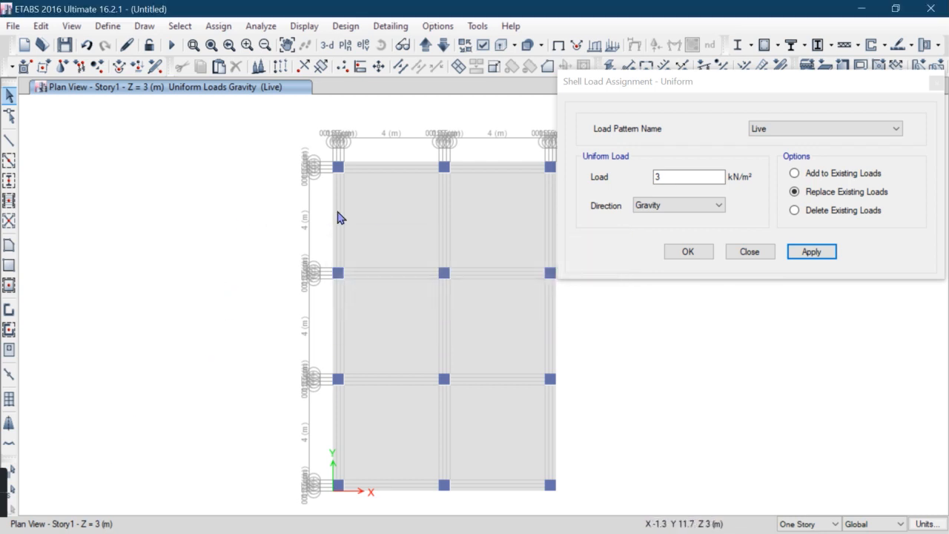
pyautogui.click(386, 210)
pyautogui.click(808, 252)
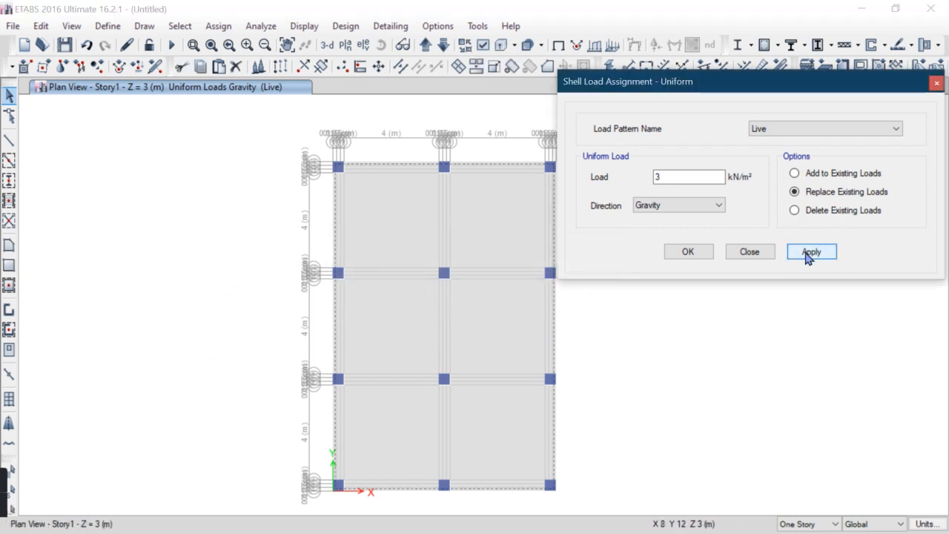
pyautogui.click(688, 254)
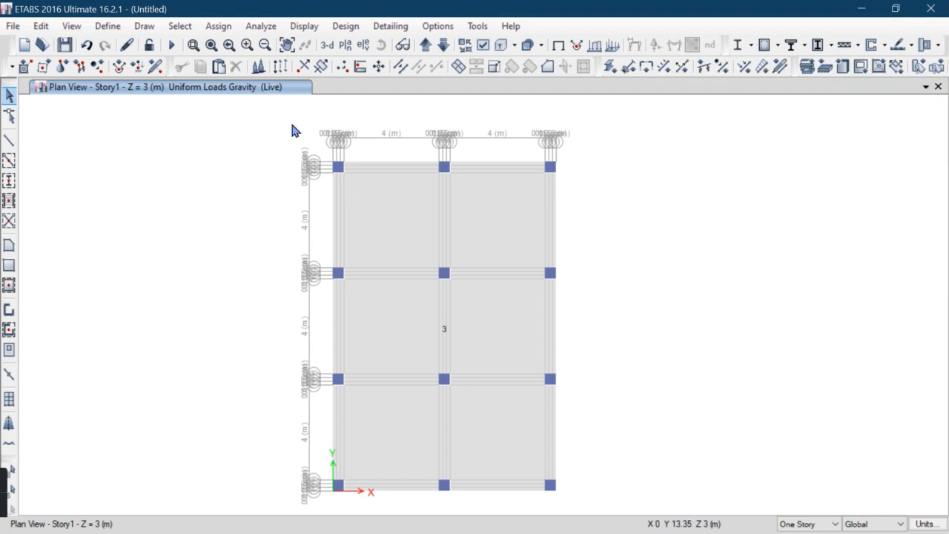
# Switch to the Base plan and assign fixed restraints to all base joints
pyautogui.click(362, 46)
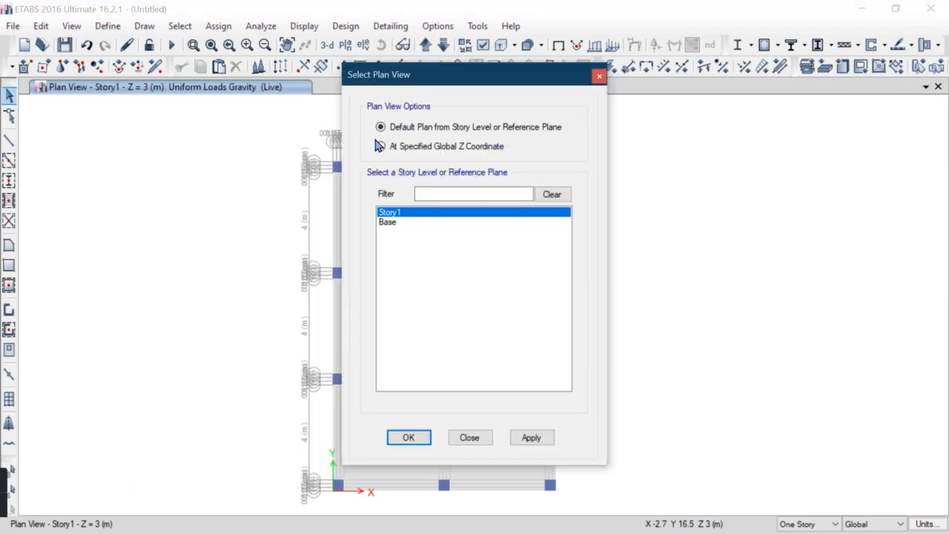
pyautogui.click(410, 223)
pyautogui.click(422, 438)
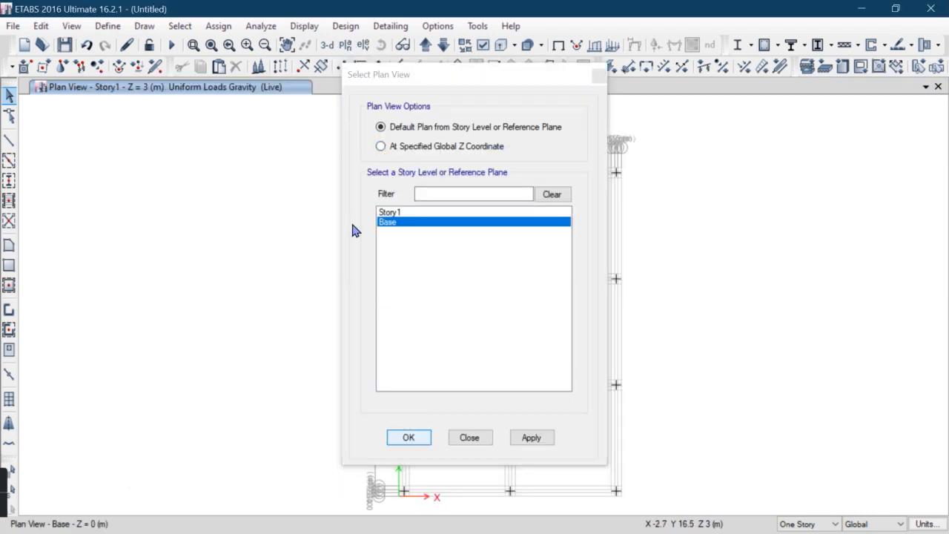
pyautogui.moveTo(352, 120); pyautogui.dragTo(684, 505)
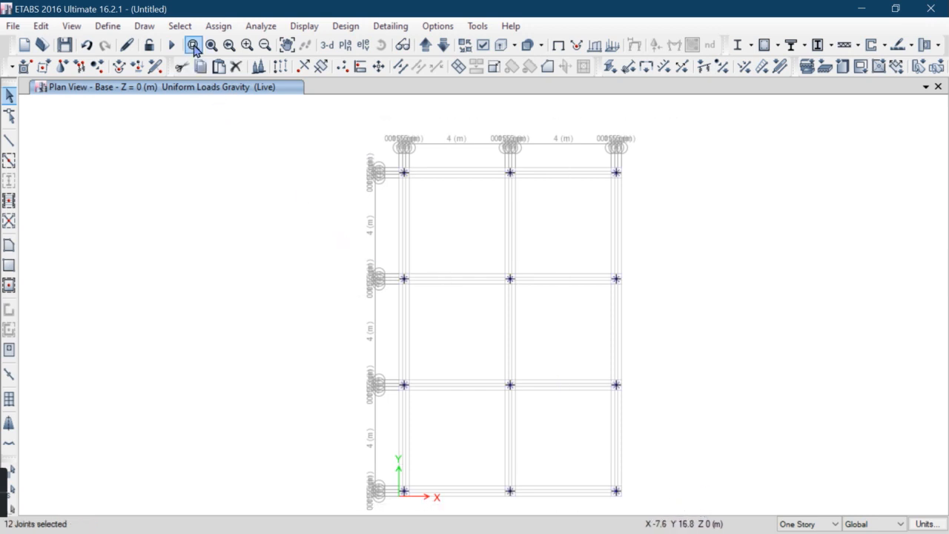
pyautogui.click(218, 26)
pyautogui.moveTo(234, 43)
pyautogui.click(373, 45)
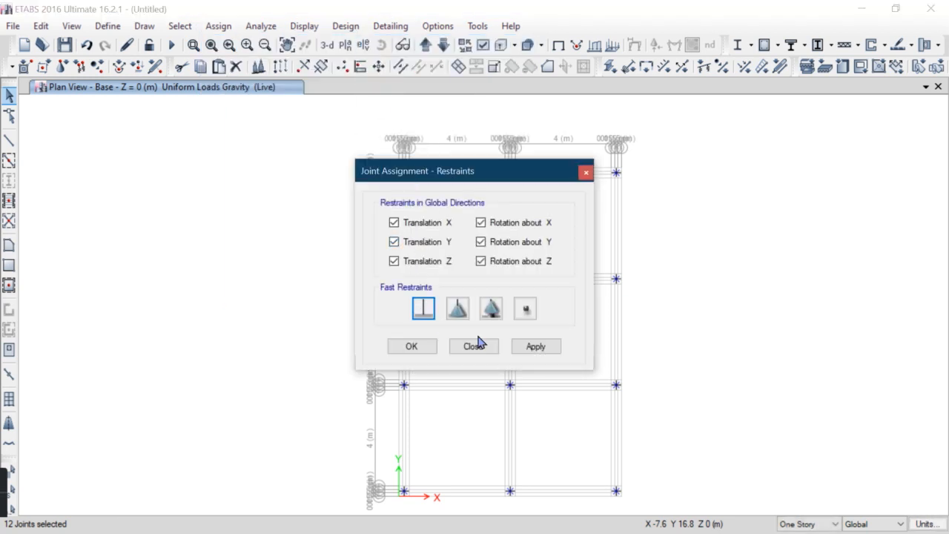
pyautogui.click(542, 348)
pyautogui.click(413, 350)
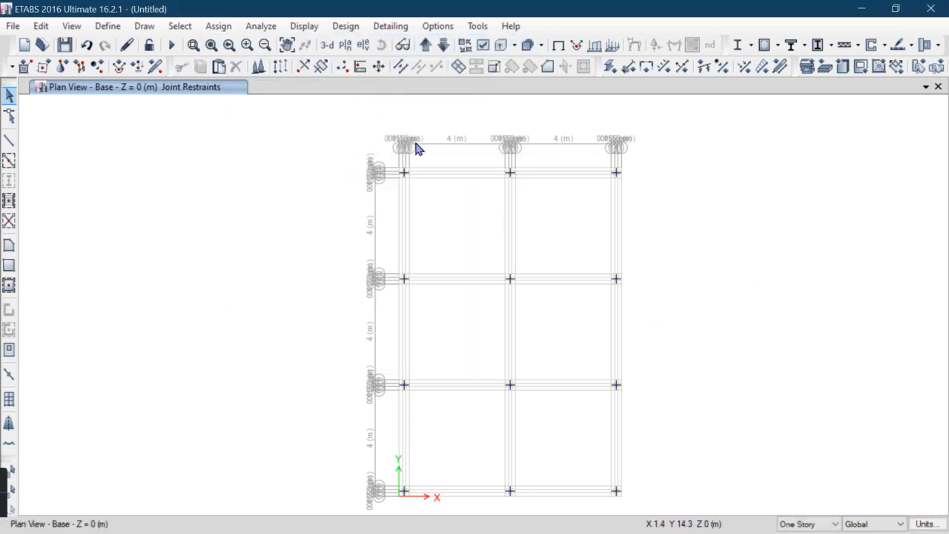
# Return to the Story1 plan and apply the Default floor auto-meshing option to the slab
pyautogui.click(426, 44)
pyautogui.moveTo(512, 259); pyautogui.dragTo(419, 245, button='middle')
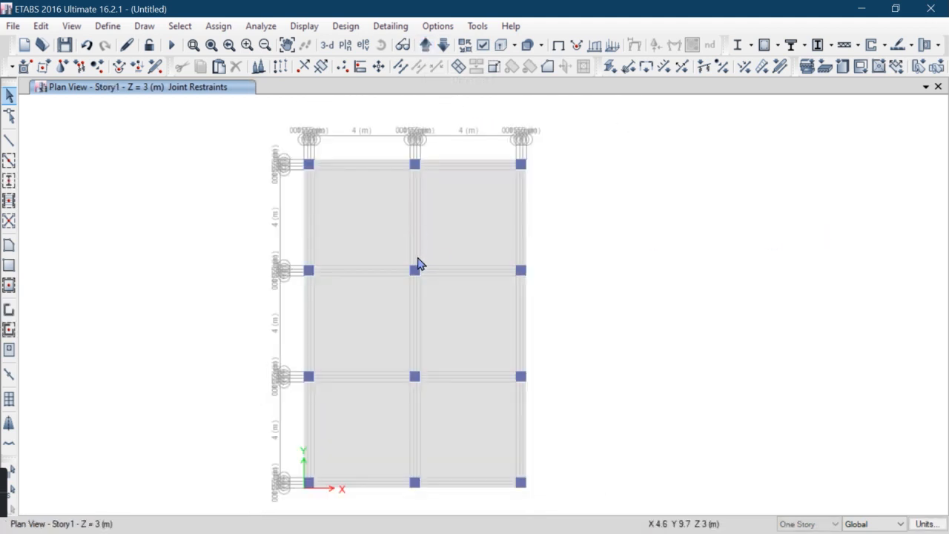
pyautogui.click(340, 243)
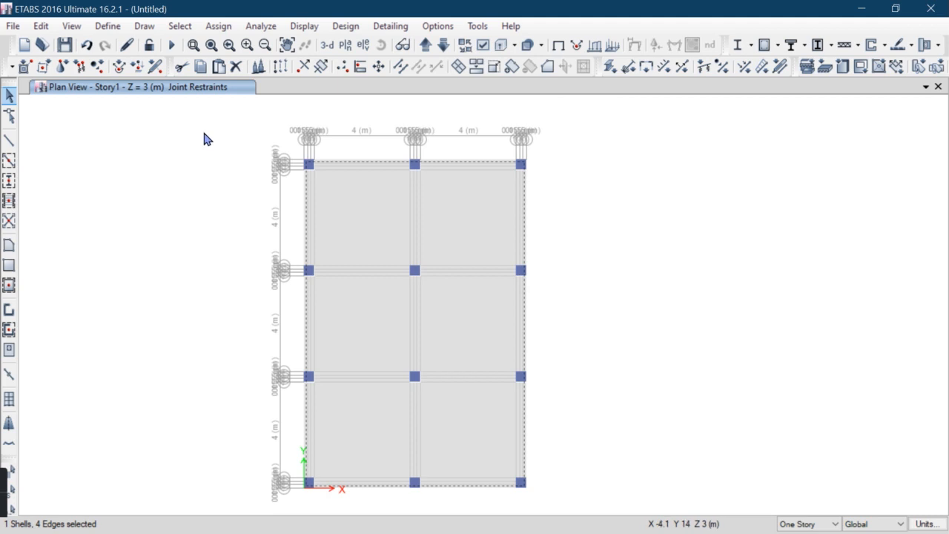
pyautogui.click(219, 26)
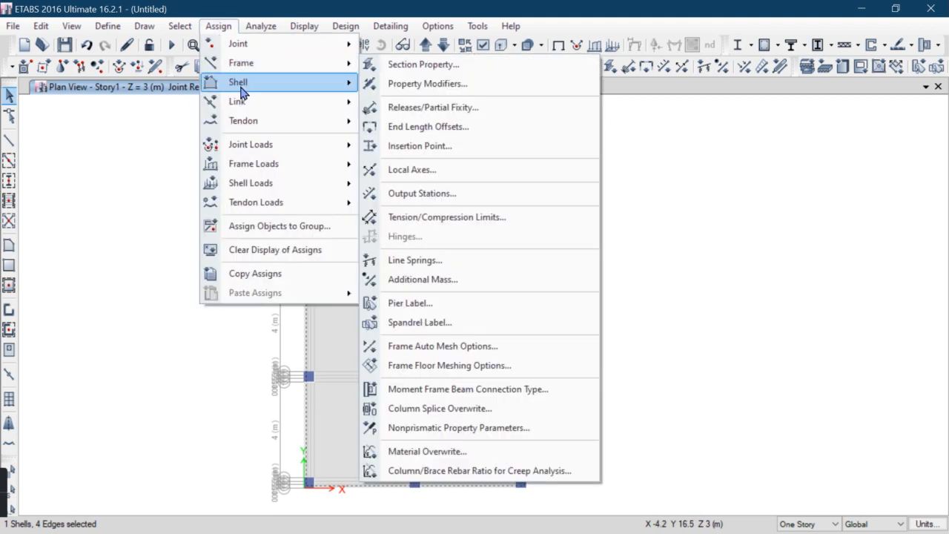
pyautogui.moveTo(239, 83)
pyautogui.click(434, 424)
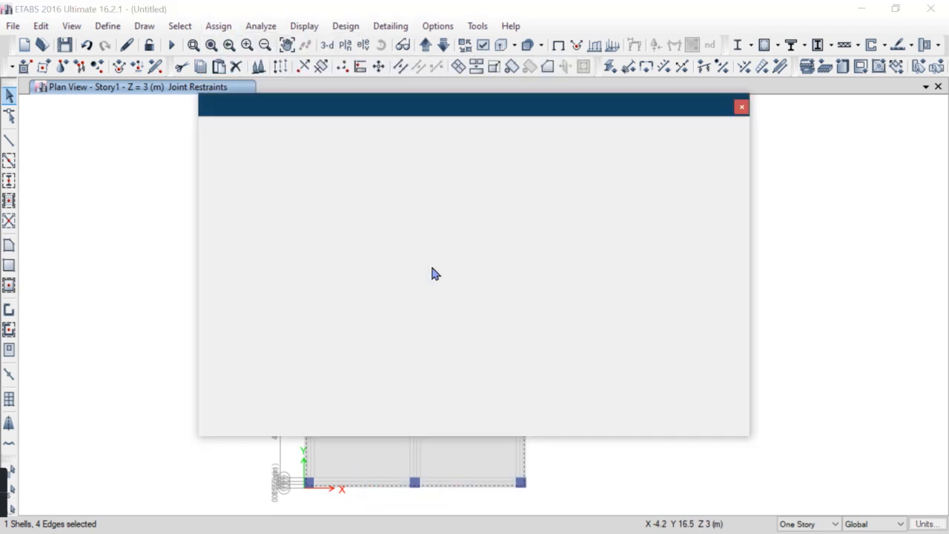
pyautogui.moveTo(410, 108); pyautogui.dragTo(385, 89)
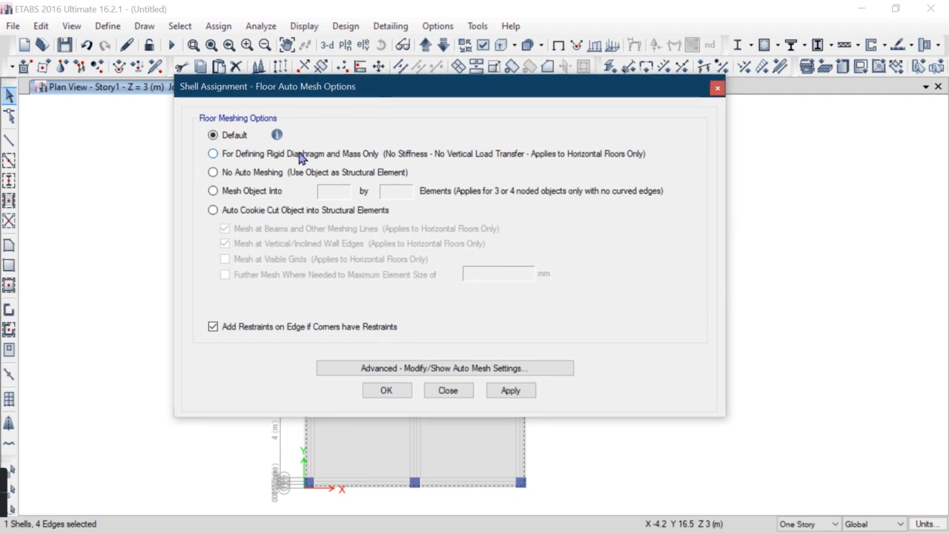
pyautogui.click(495, 395)
pyautogui.click(384, 392)
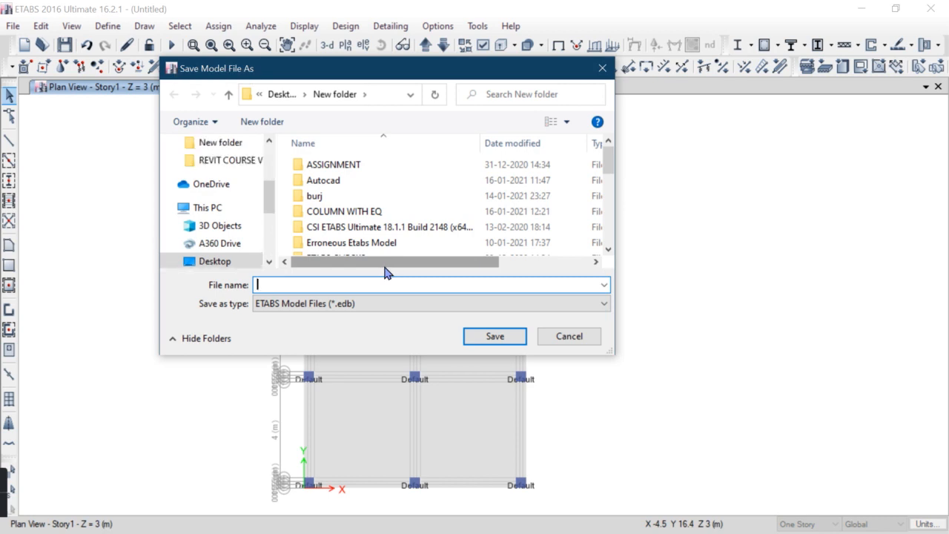
# Save the model as PUCHNIG SHEAR FOR SLAB
pyautogui.write('PUCHNIG SHEAR FOR SLAB')
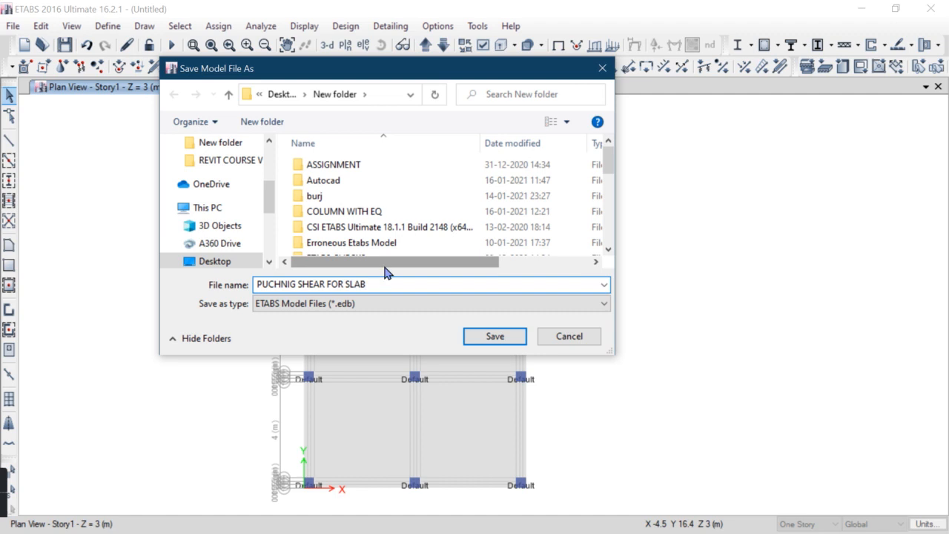
pyautogui.press('Return')
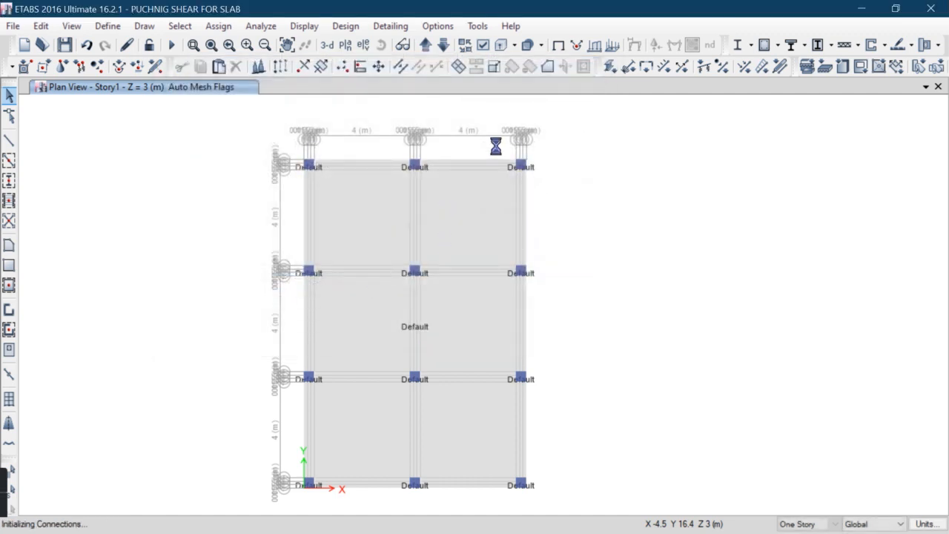
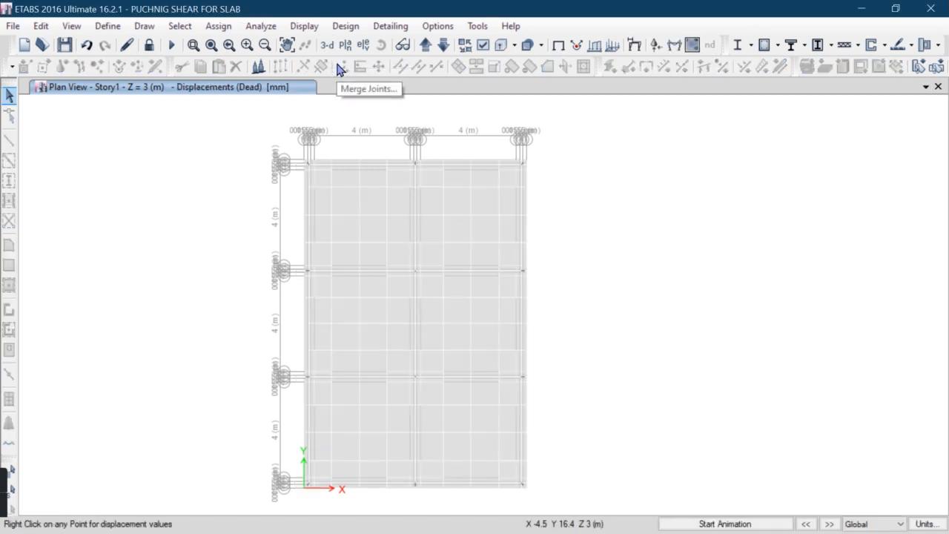
# Run the concrete slab design for Story1 from the 3D view
pyautogui.click(330, 46)
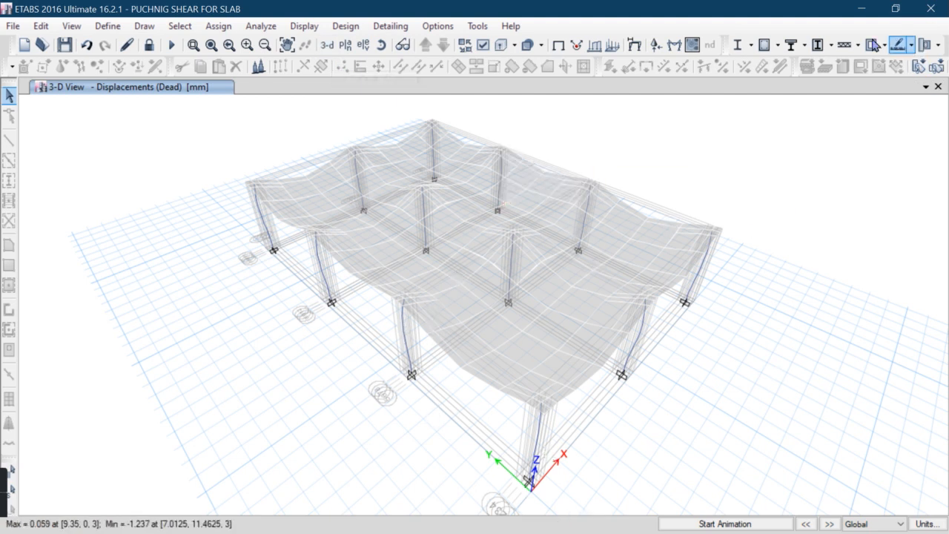
pyautogui.click(911, 46)
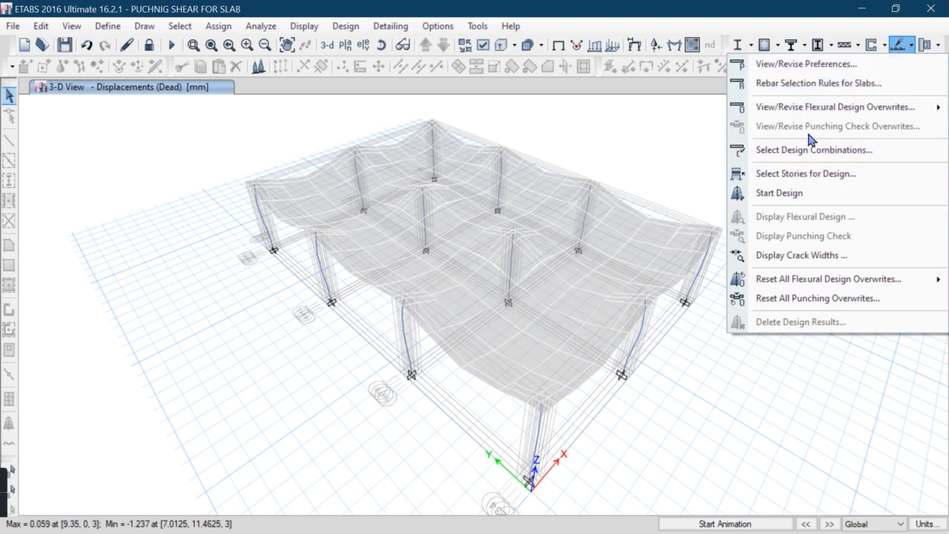
pyautogui.click(788, 194)
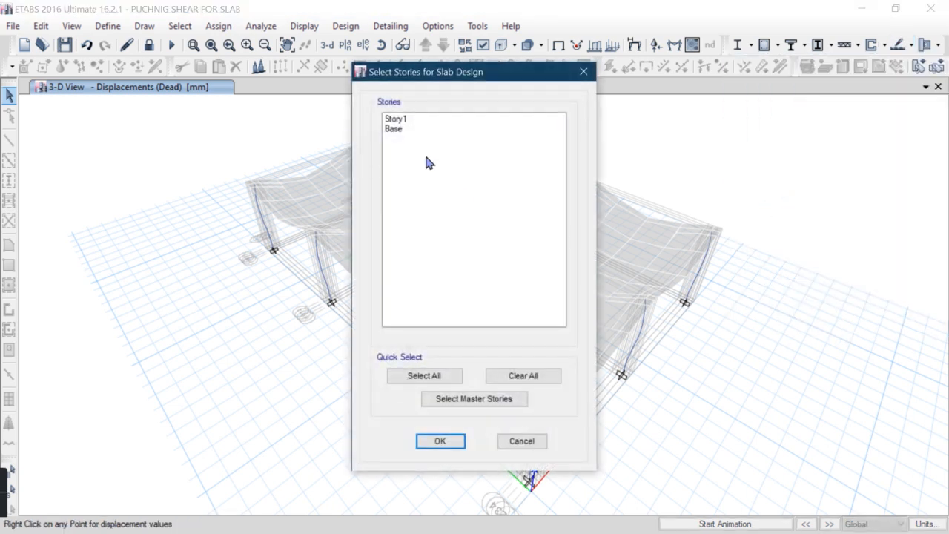
pyautogui.click(404, 121)
pyautogui.click(441, 440)
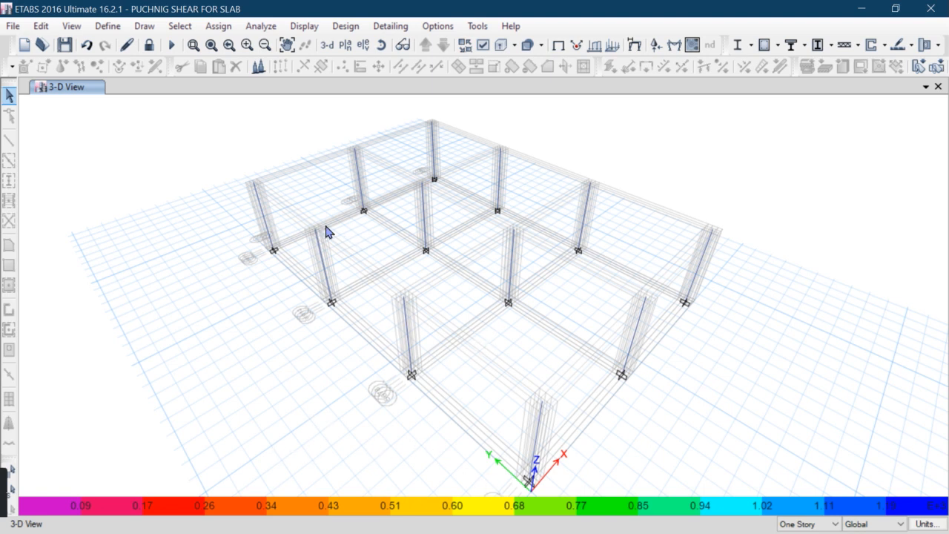
# Display the punching shear check ratios and orbit the 3D view to examine them
pyautogui.click(912, 45)
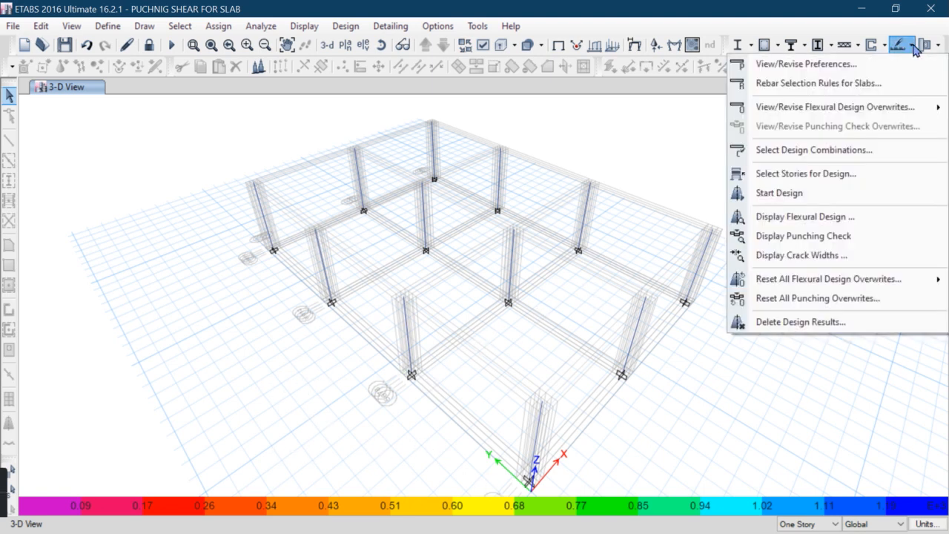
pyautogui.click(822, 238)
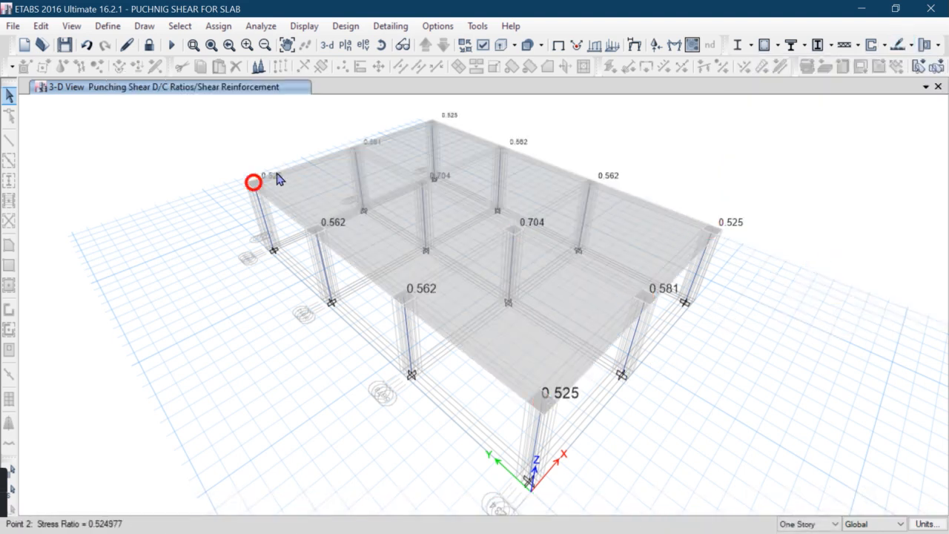
pyautogui.scroll(5, 275, 179)
pyautogui.scroll(-5, 274, 196)
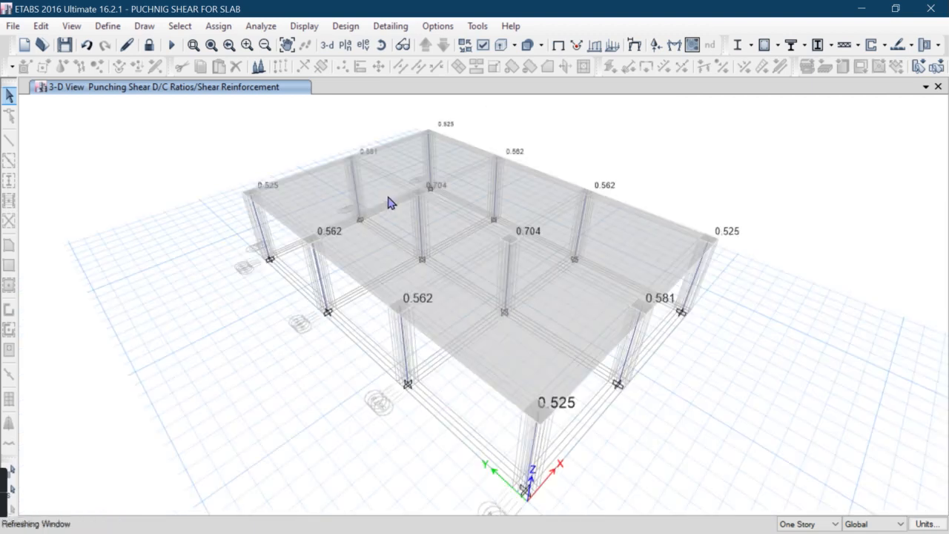
pyautogui.moveTo(392, 203)
pyautogui.mouseDown(button='middle')
pyautogui.moveTo(388, 212)
pyautogui.moveTo(363, 205)
pyautogui.mouseUp(button='middle')
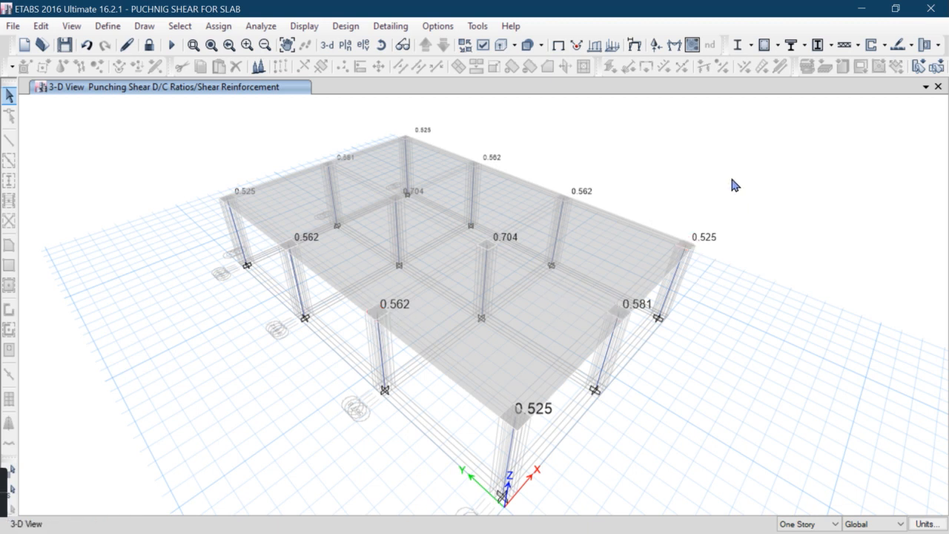
# Unlock the model, discarding the analysis results, and switch to the Story1 plan view
pyautogui.click(150, 46)
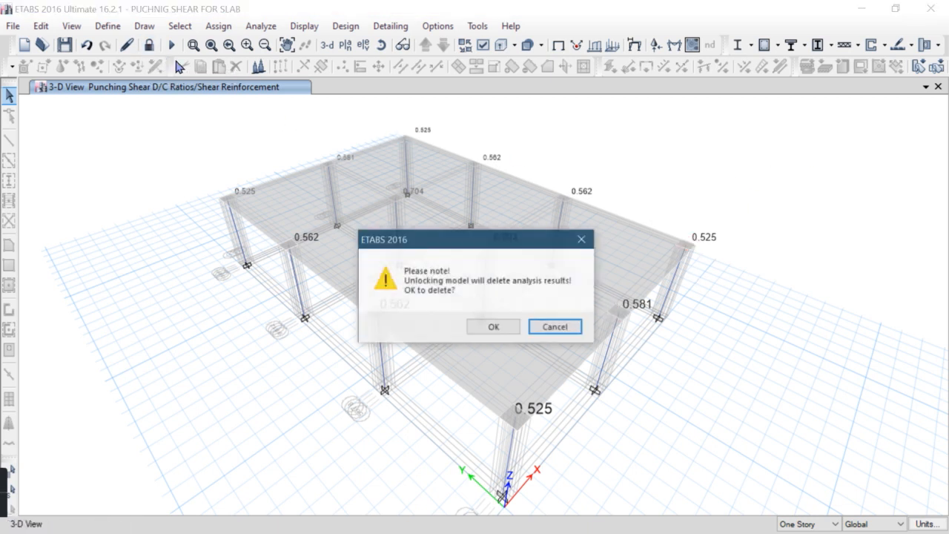
pyautogui.click(493, 328)
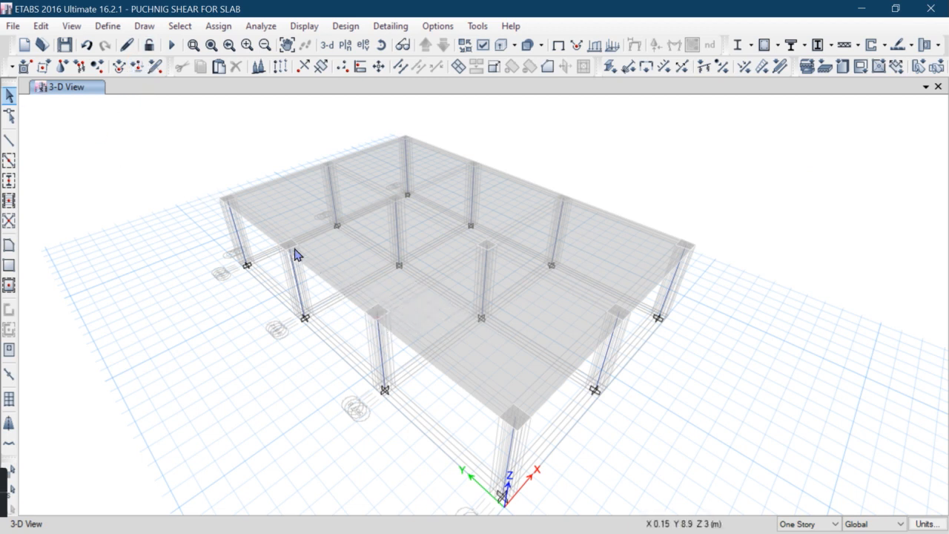
pyautogui.click(344, 46)
pyautogui.click(409, 437)
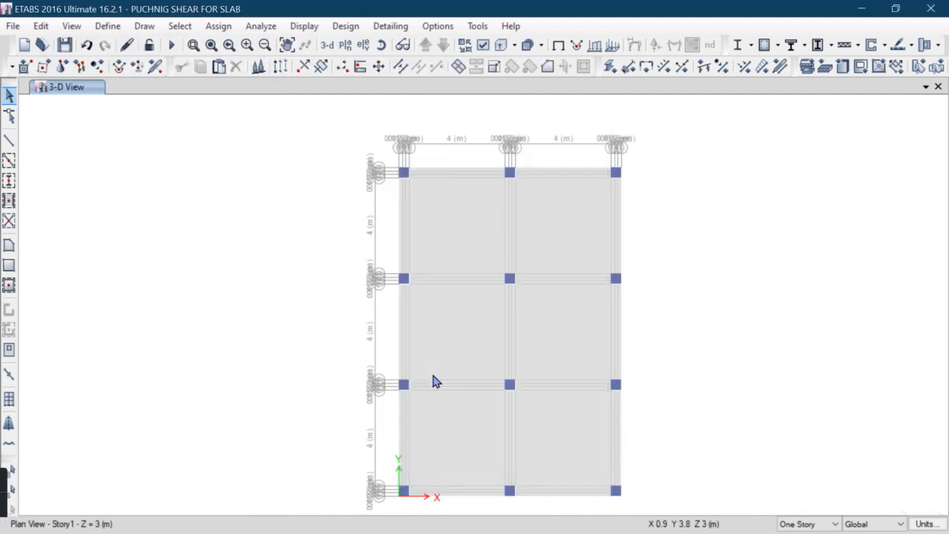
# Select all shells with slab property C at the column locations on Story1 and delete them
pyautogui.scroll(4, 407, 172)
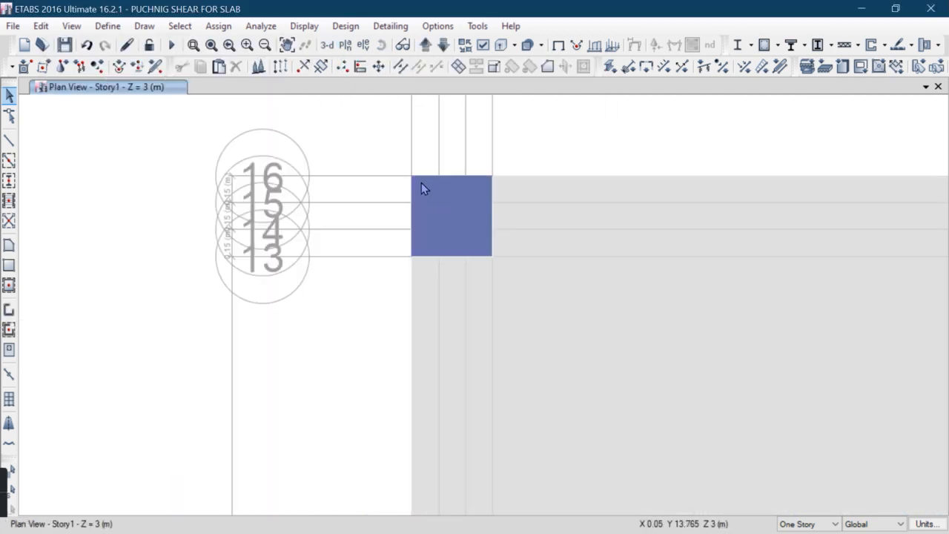
pyautogui.click(419, 182)
pyautogui.scroll(-4, 409, 153)
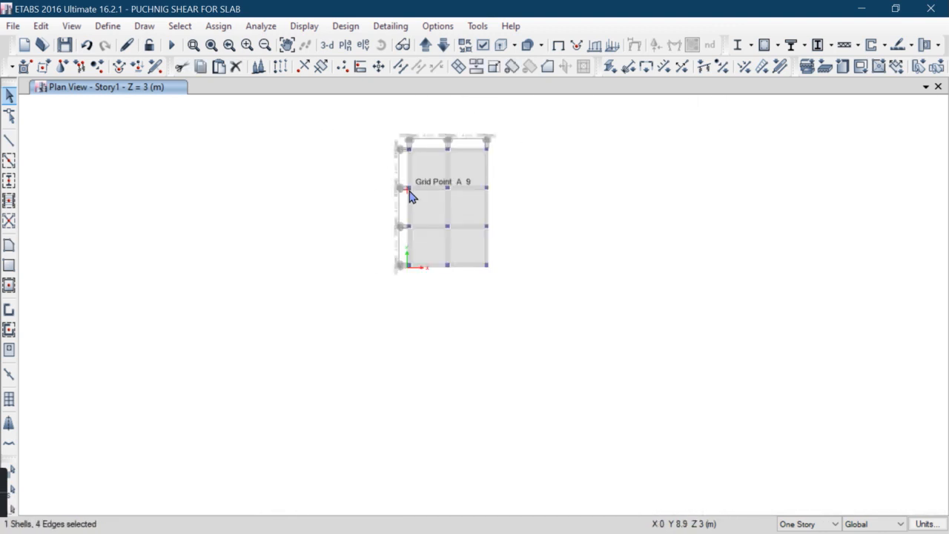
pyautogui.scroll(5, 409, 188)
pyautogui.click(396, 192)
pyautogui.scroll(-4, 422, 143)
pyautogui.scroll(-4, 436, 296)
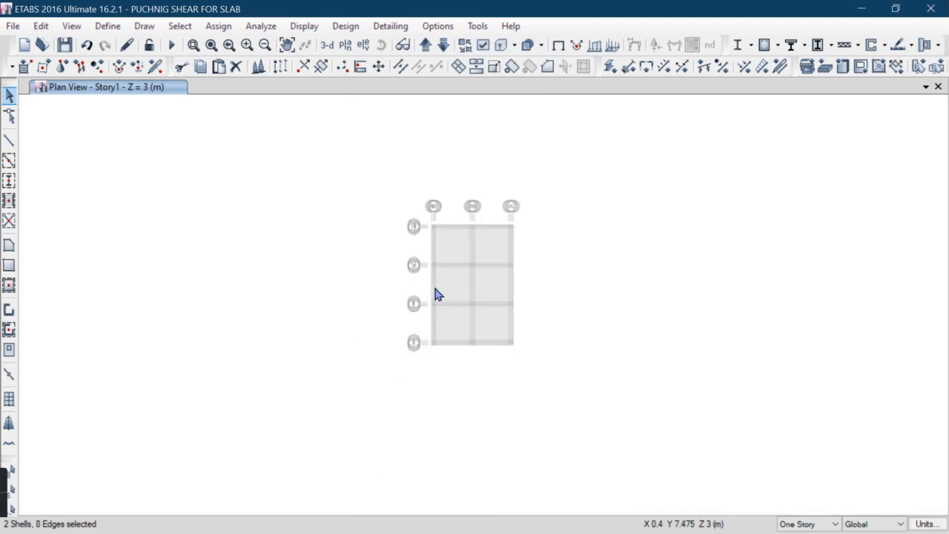
pyautogui.scroll(6, 434, 315)
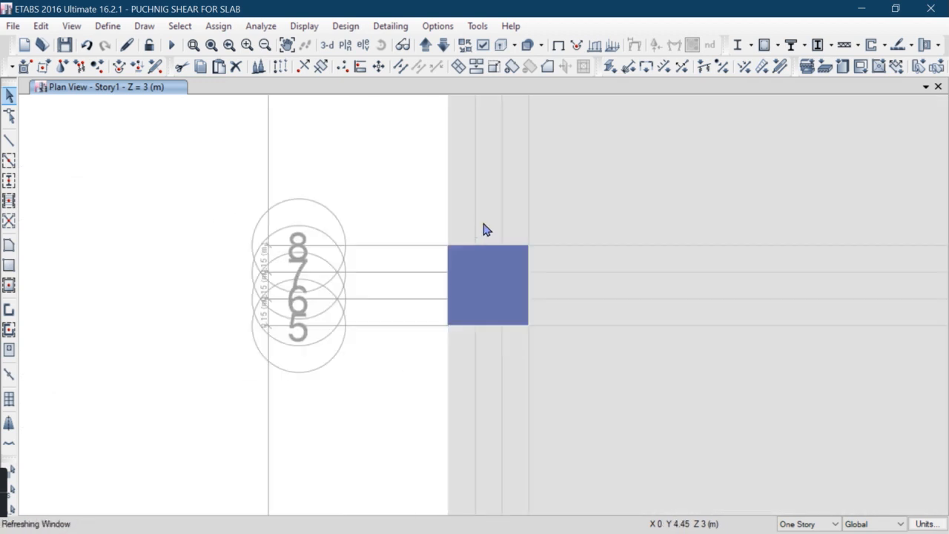
pyautogui.click(462, 265)
pyautogui.scroll(-5, 479, 381)
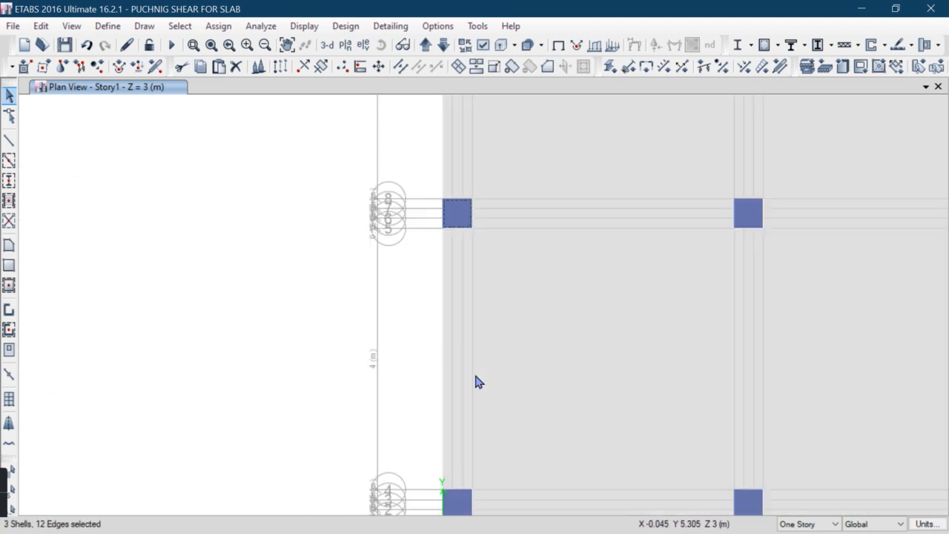
pyautogui.scroll(6, 465, 328)
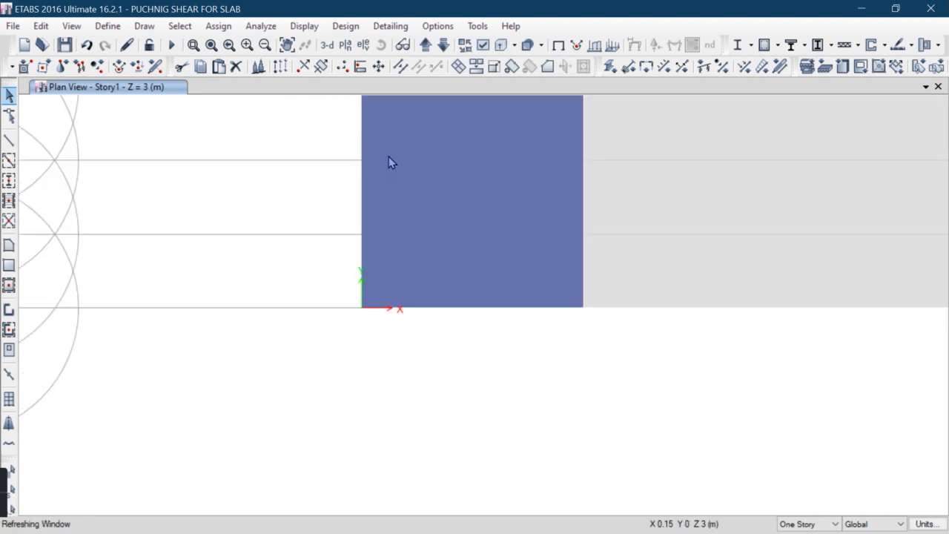
pyautogui.click(386, 144)
pyautogui.scroll(-2, 336, 212)
pyautogui.scroll(5, 453, 218)
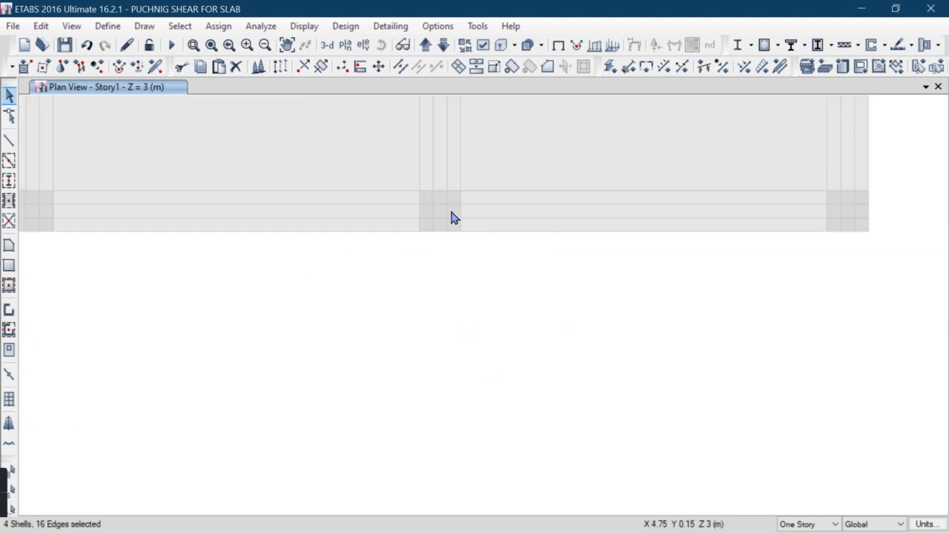
pyautogui.click(400, 190)
pyautogui.scroll(-3, 422, 299)
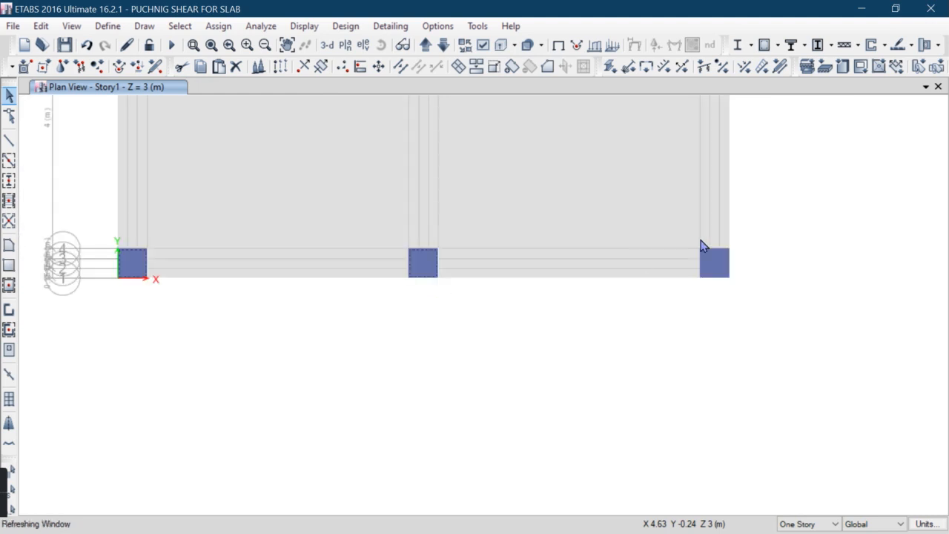
pyautogui.click(180, 26)
pyautogui.moveTo(247, 47)
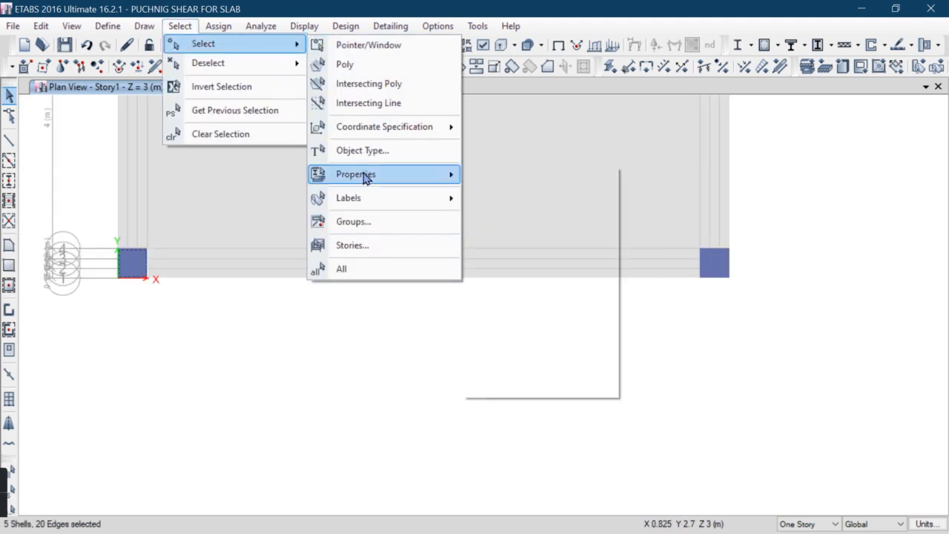
pyautogui.moveTo(365, 177)
pyautogui.click(534, 219)
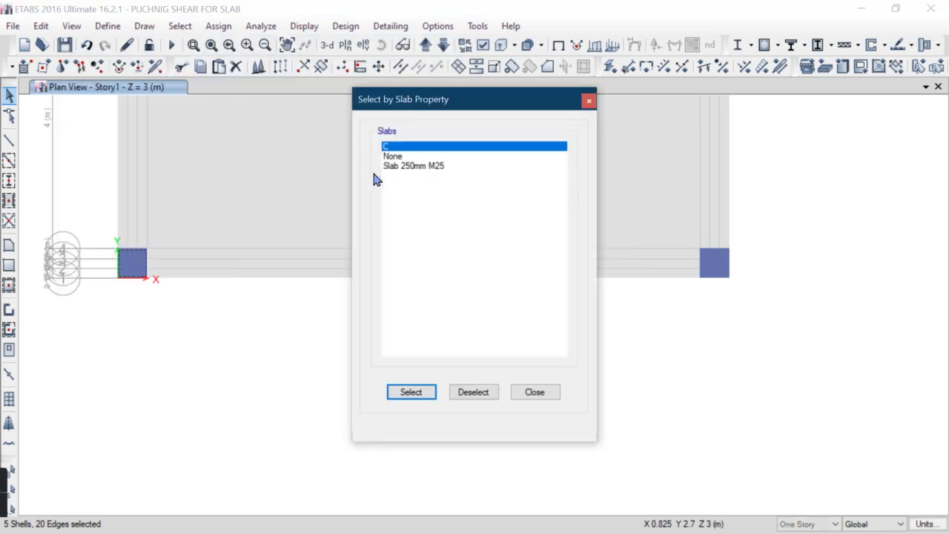
pyautogui.click(421, 391)
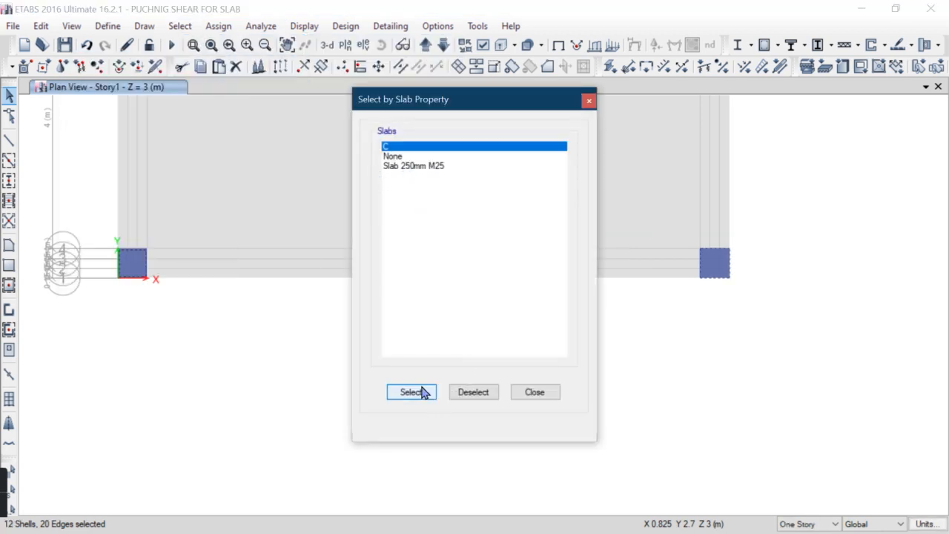
pyautogui.click(527, 392)
pyautogui.scroll(-3, 415, 371)
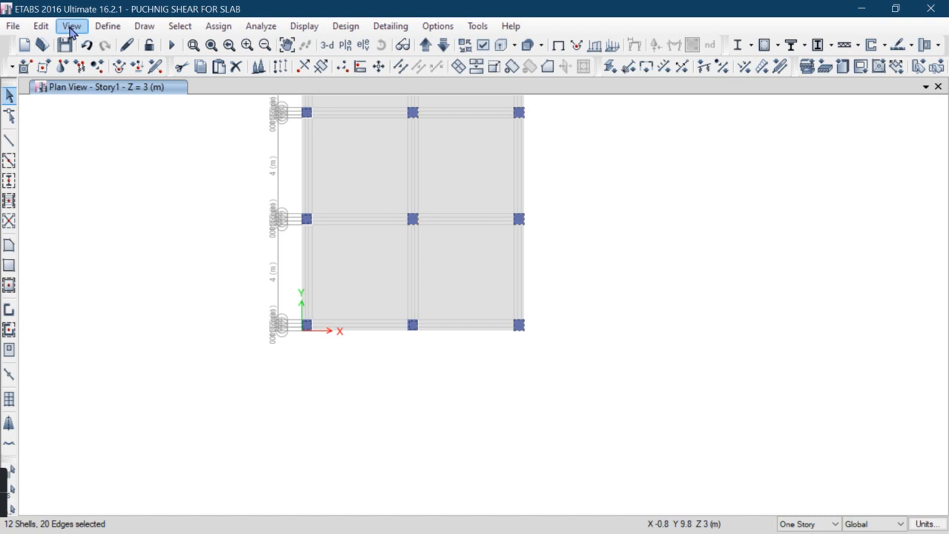
pyautogui.click(41, 26)
pyautogui.click(69, 144)
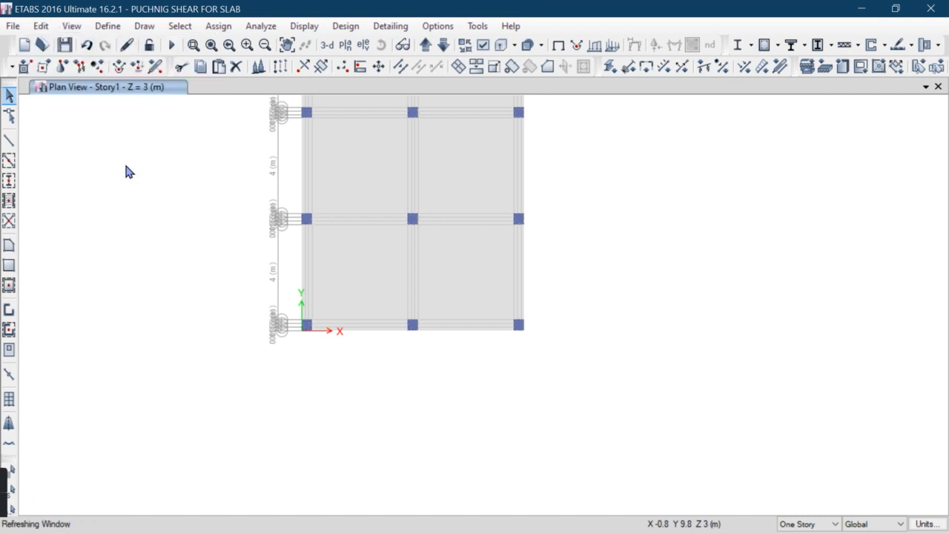
# Rerun the analysis and start the concrete slab design
pyautogui.click(171, 46)
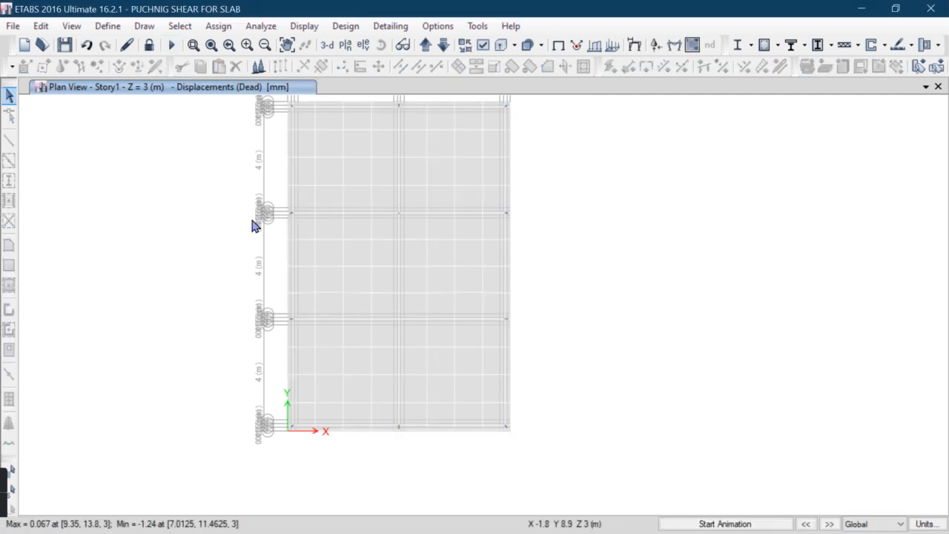
pyautogui.click(910, 48)
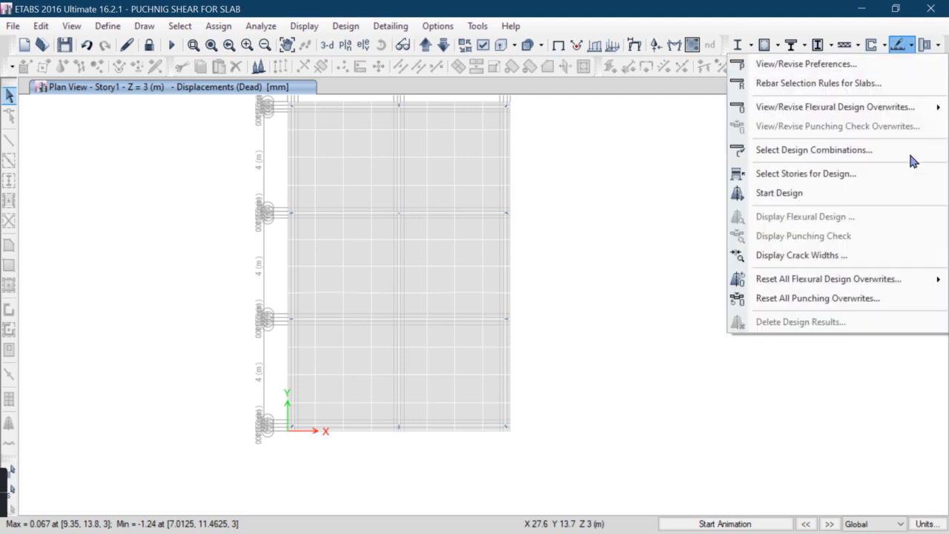
pyautogui.click(819, 194)
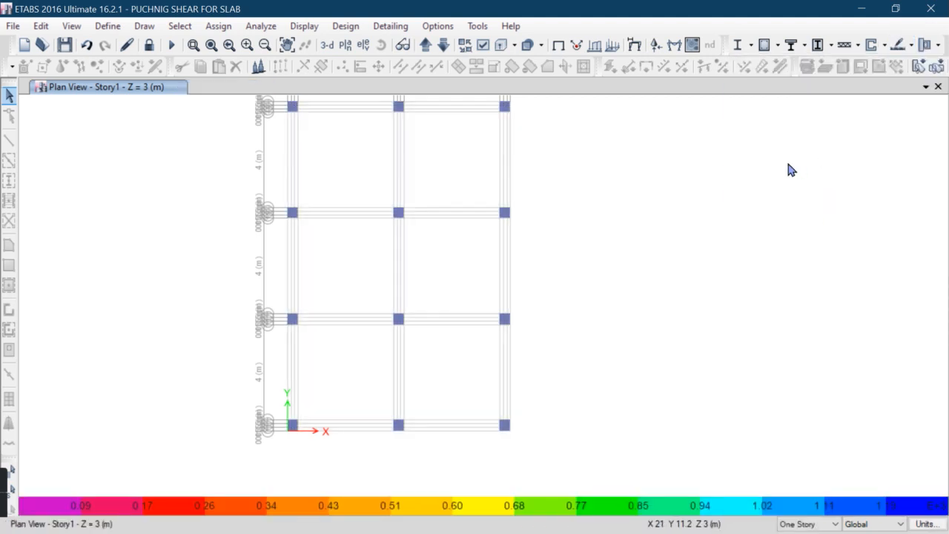
# Display the punching shear check ratios and review them in the plan and default 3D view
pyautogui.click(911, 48)
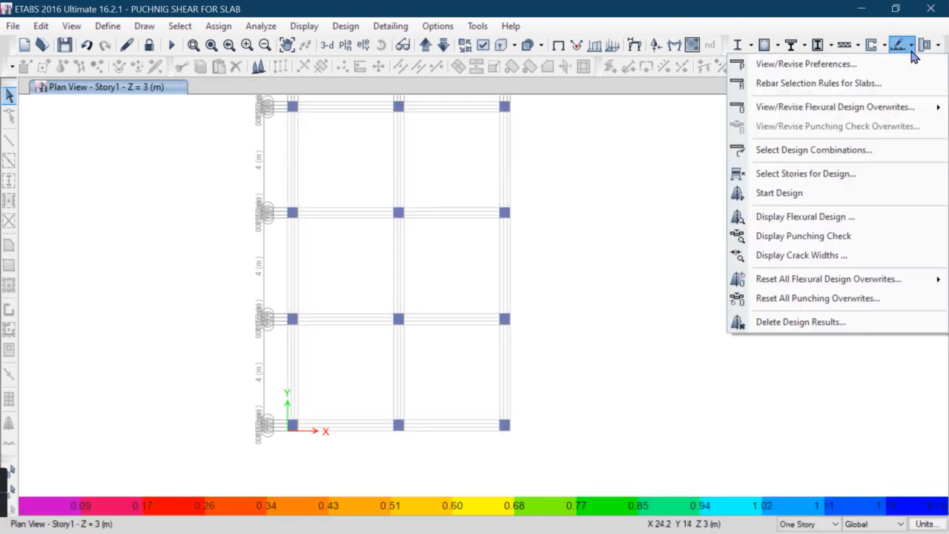
pyautogui.click(804, 235)
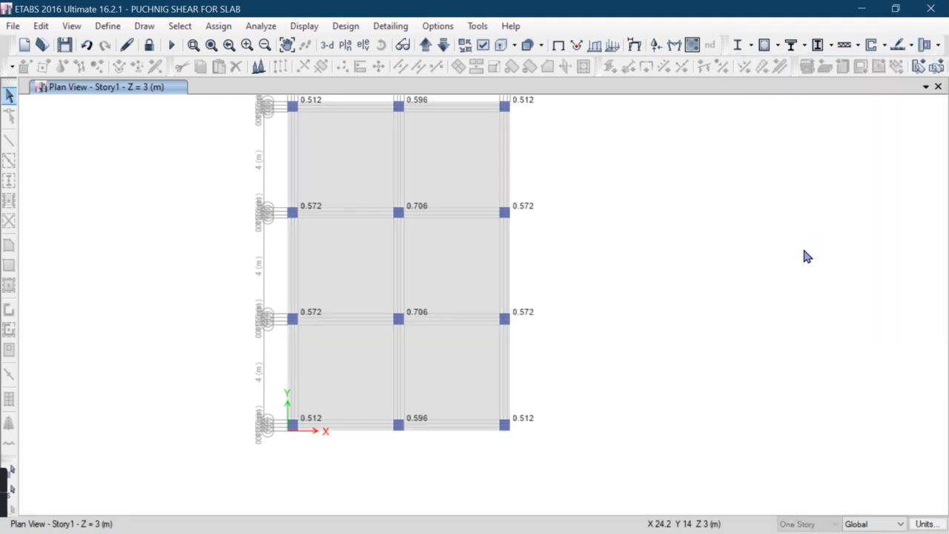
pyautogui.moveTo(324, 274); pyautogui.dragTo(340, 324, button='middle')
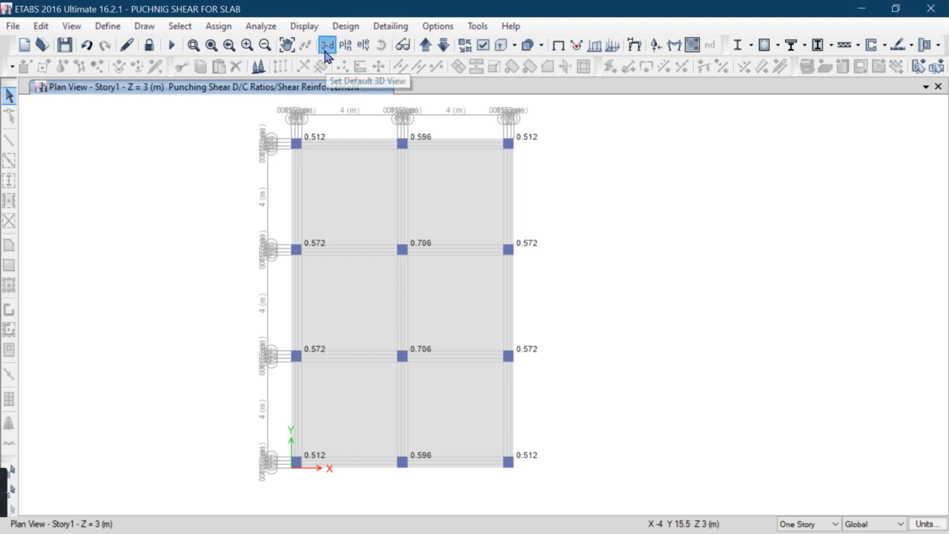
pyautogui.click(325, 48)
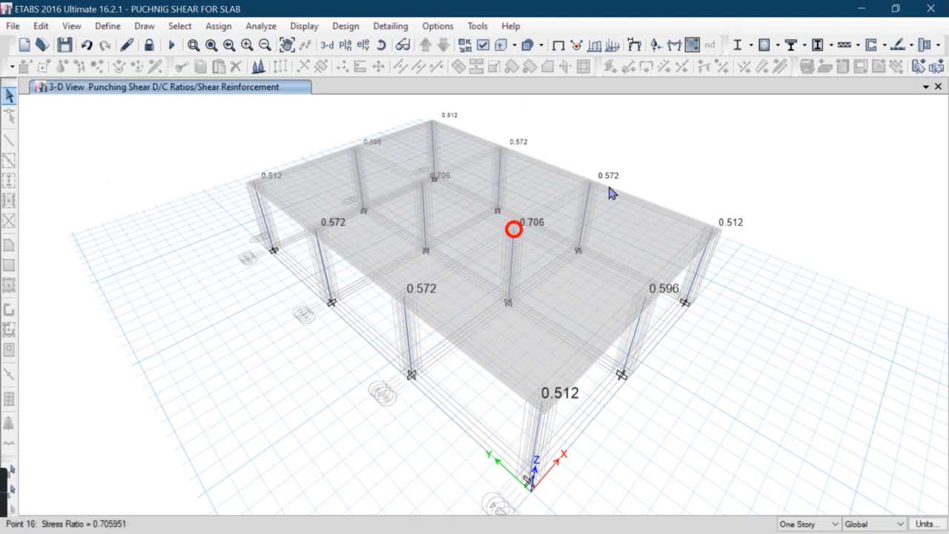
pyautogui.moveTo(695, 146); pyautogui.dragTo(653, 247)
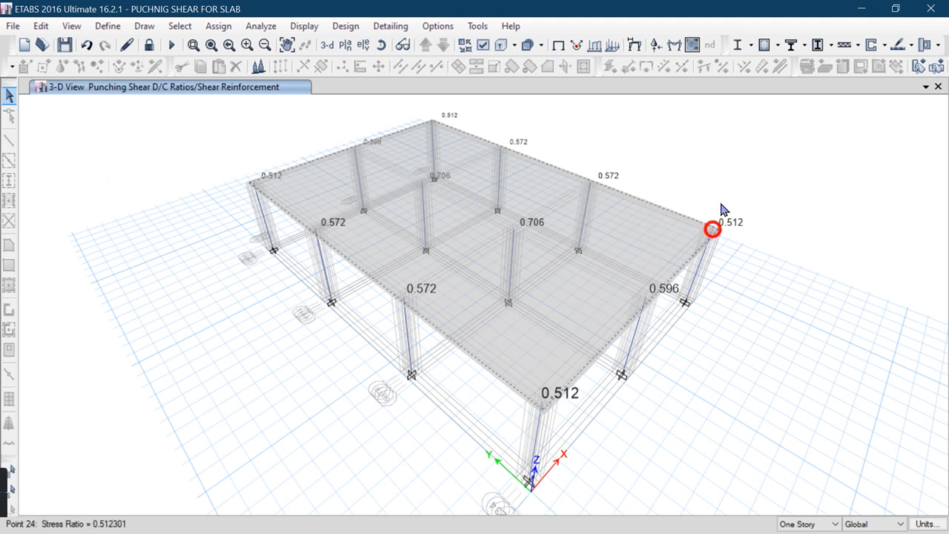
pyautogui.click(732, 240)
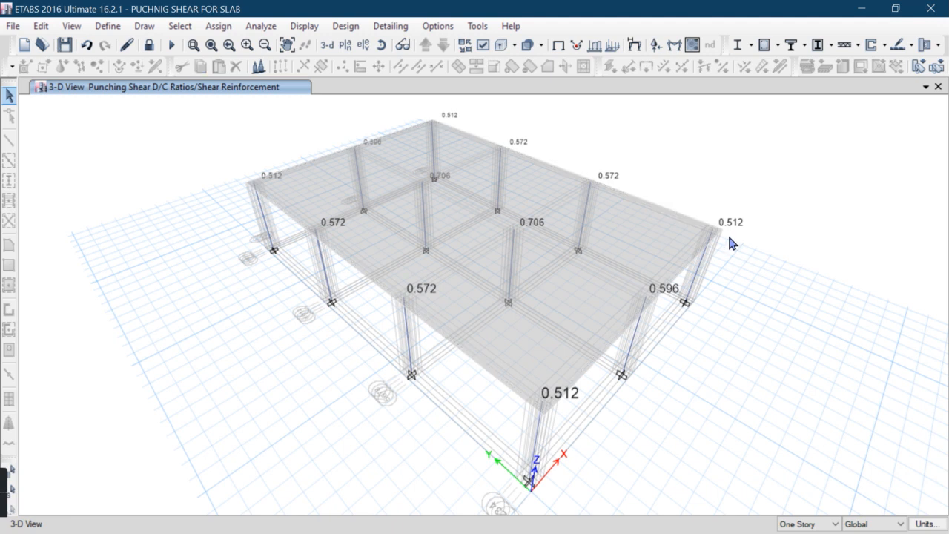